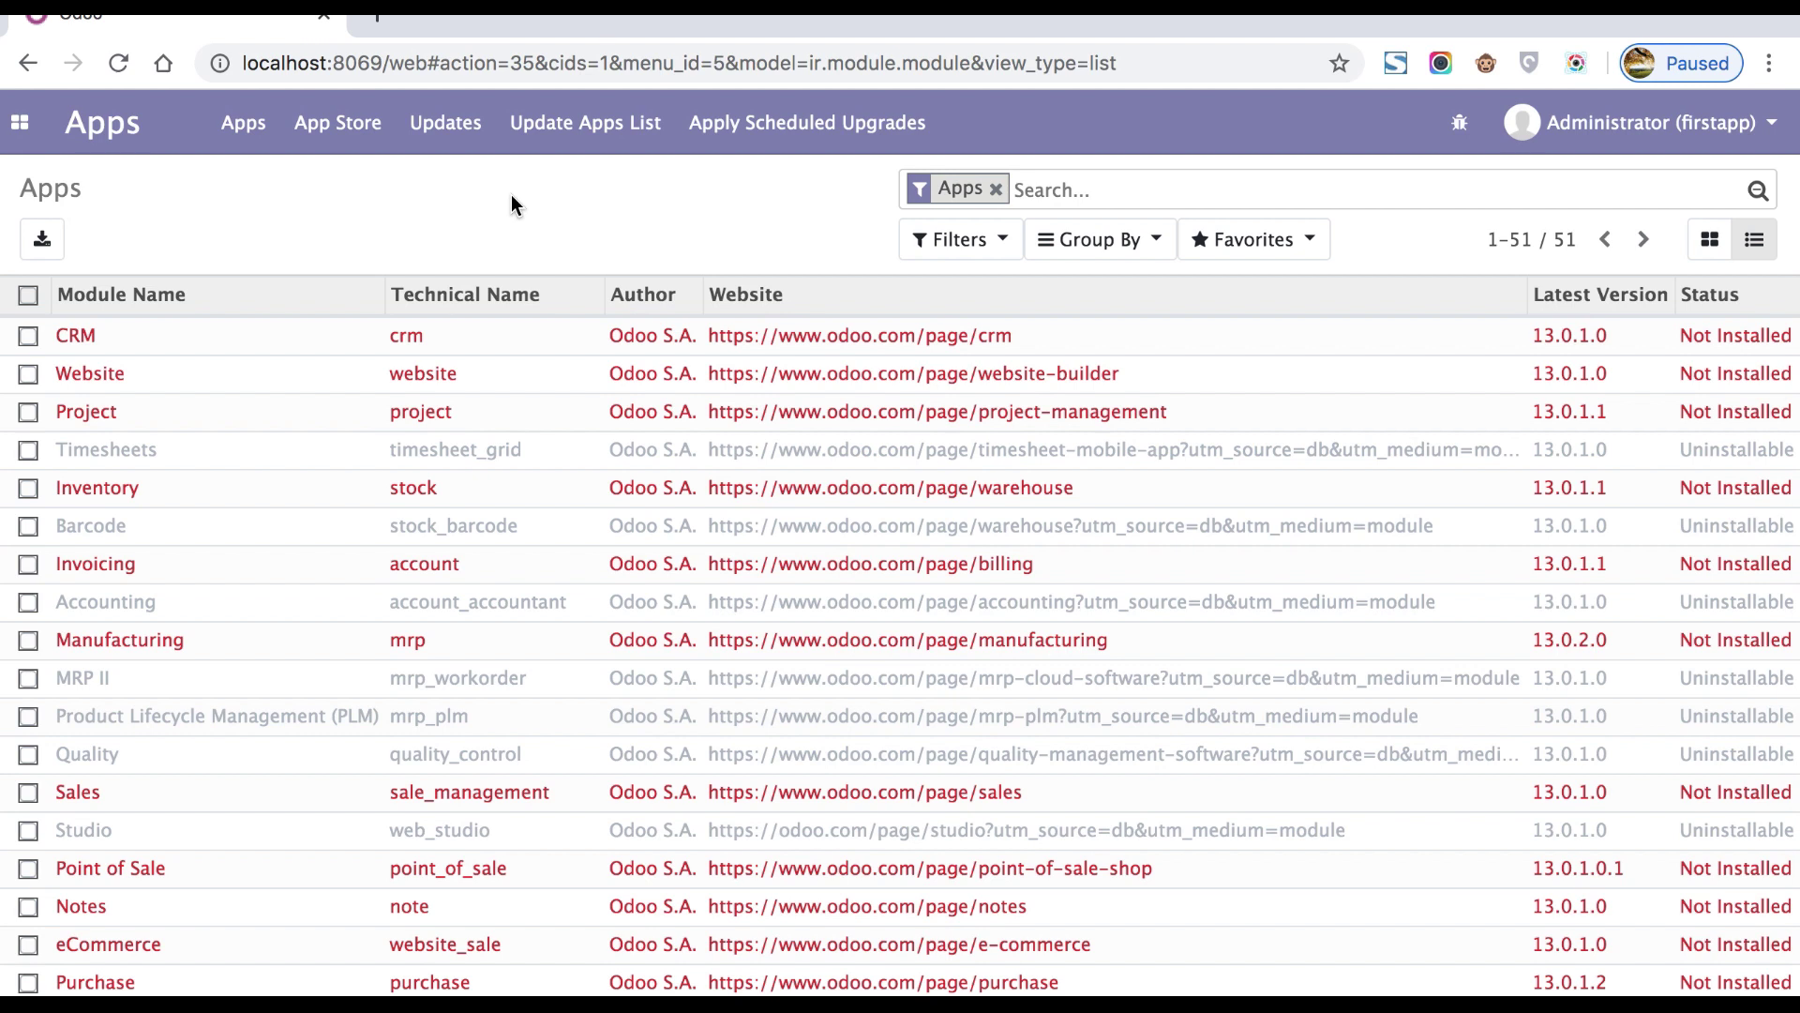
Reload the Odoo Apps page and take the browser out of full screen so the terminal is visible beside it.
{"action": "left_click", "coordinate": [119, 63]}
{"action": "left_click", "coordinate": [119, 65]}
{"action": "mouse_move", "coordinate": [117, 29]}
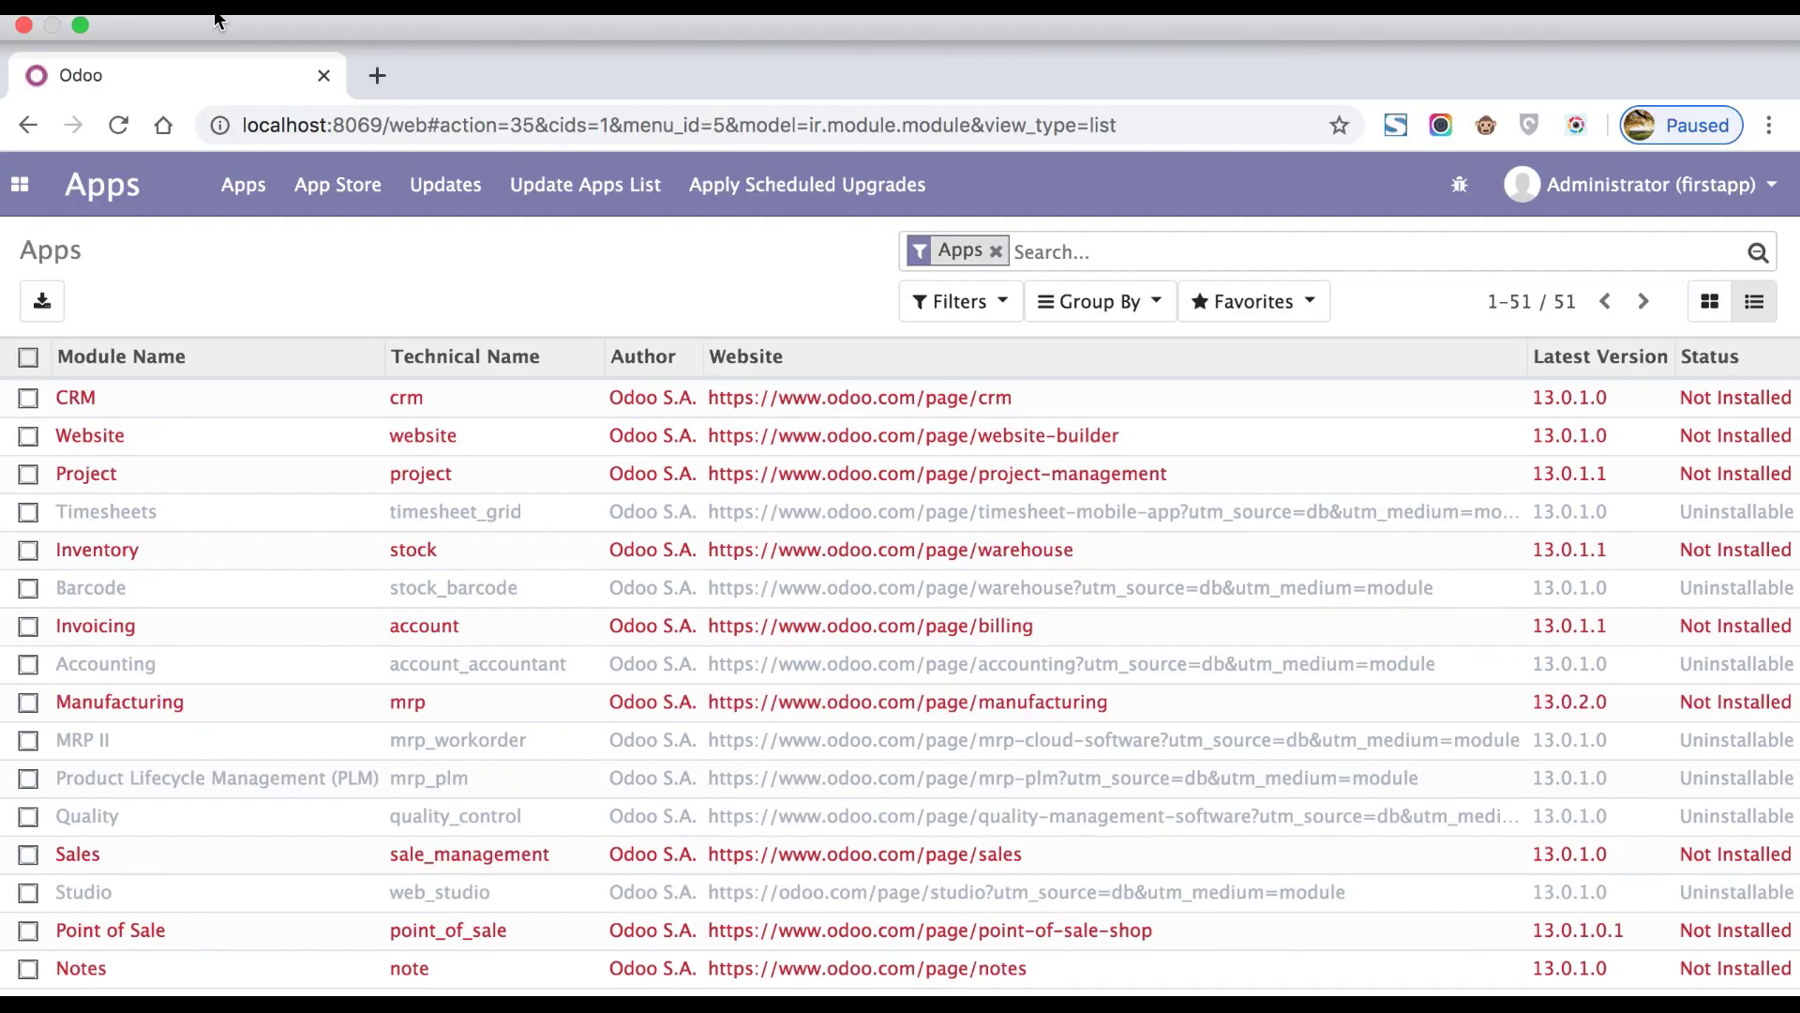
{"action": "left_click", "coordinate": [79, 30]}
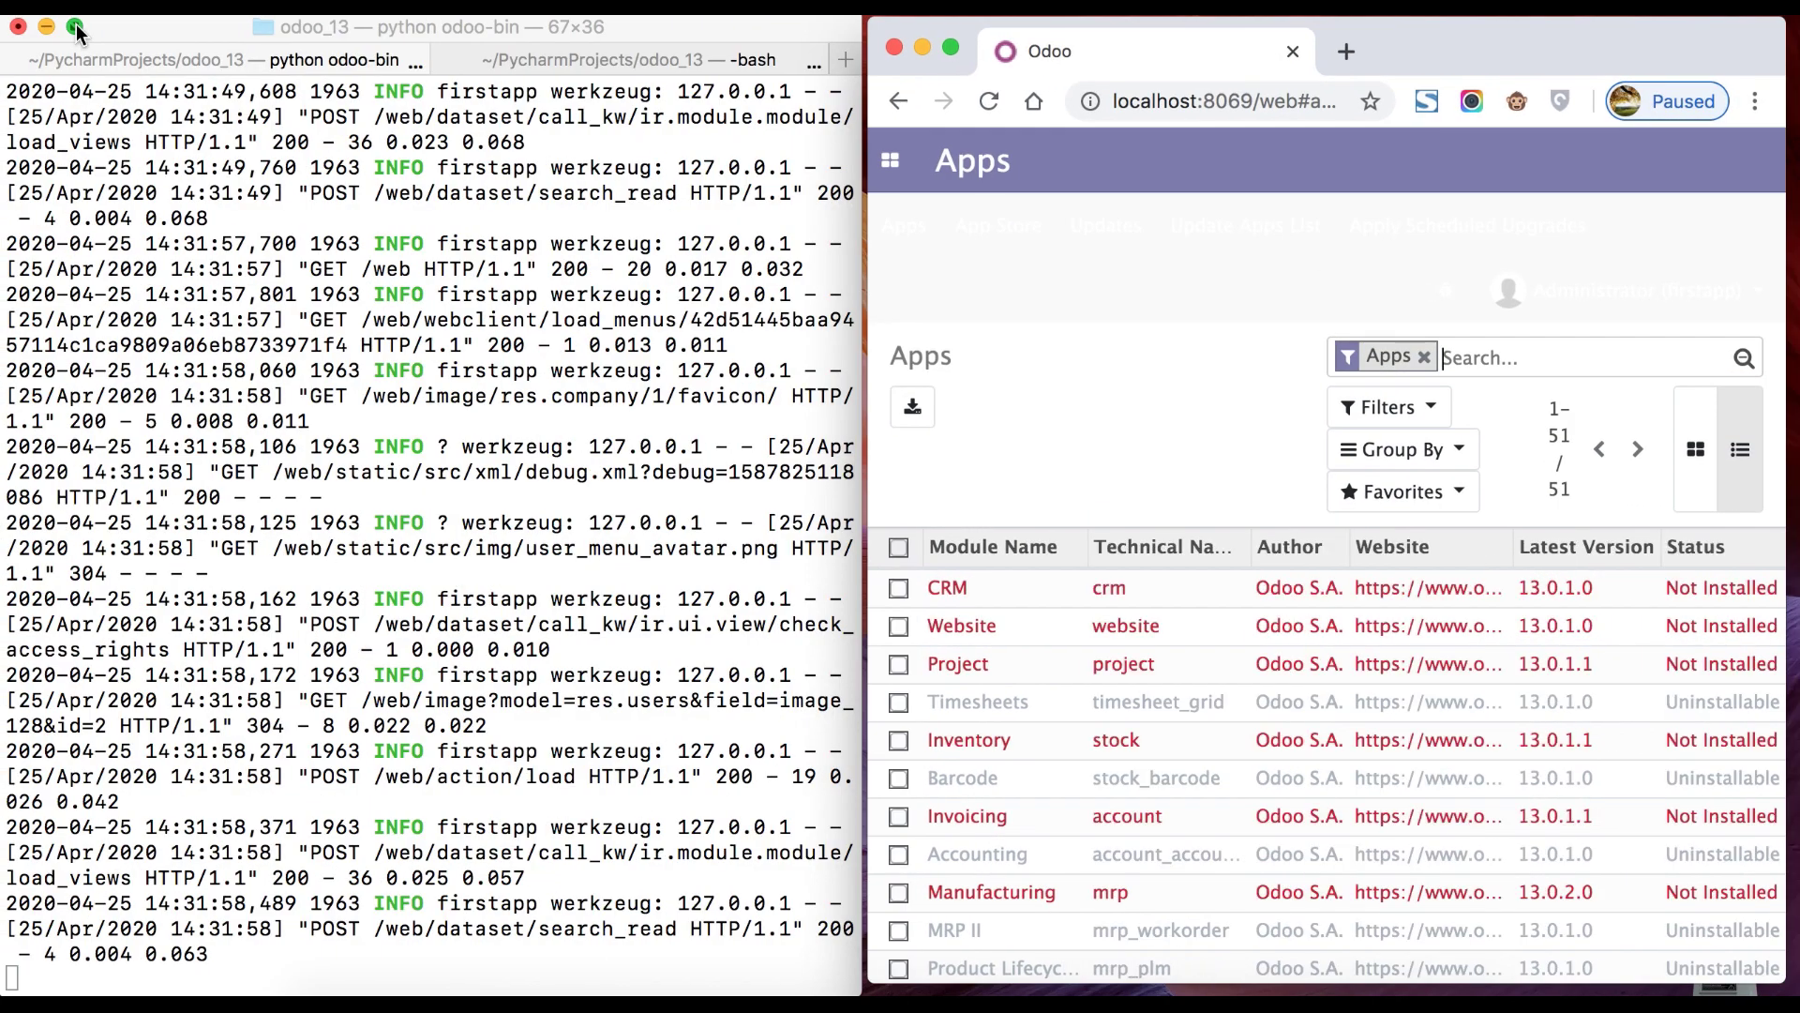
Switch to the terminal, stop the running Odoo server and restart it with python odoo-bin --log-request.
{"action": "left_click", "coordinate": [591, 782]}
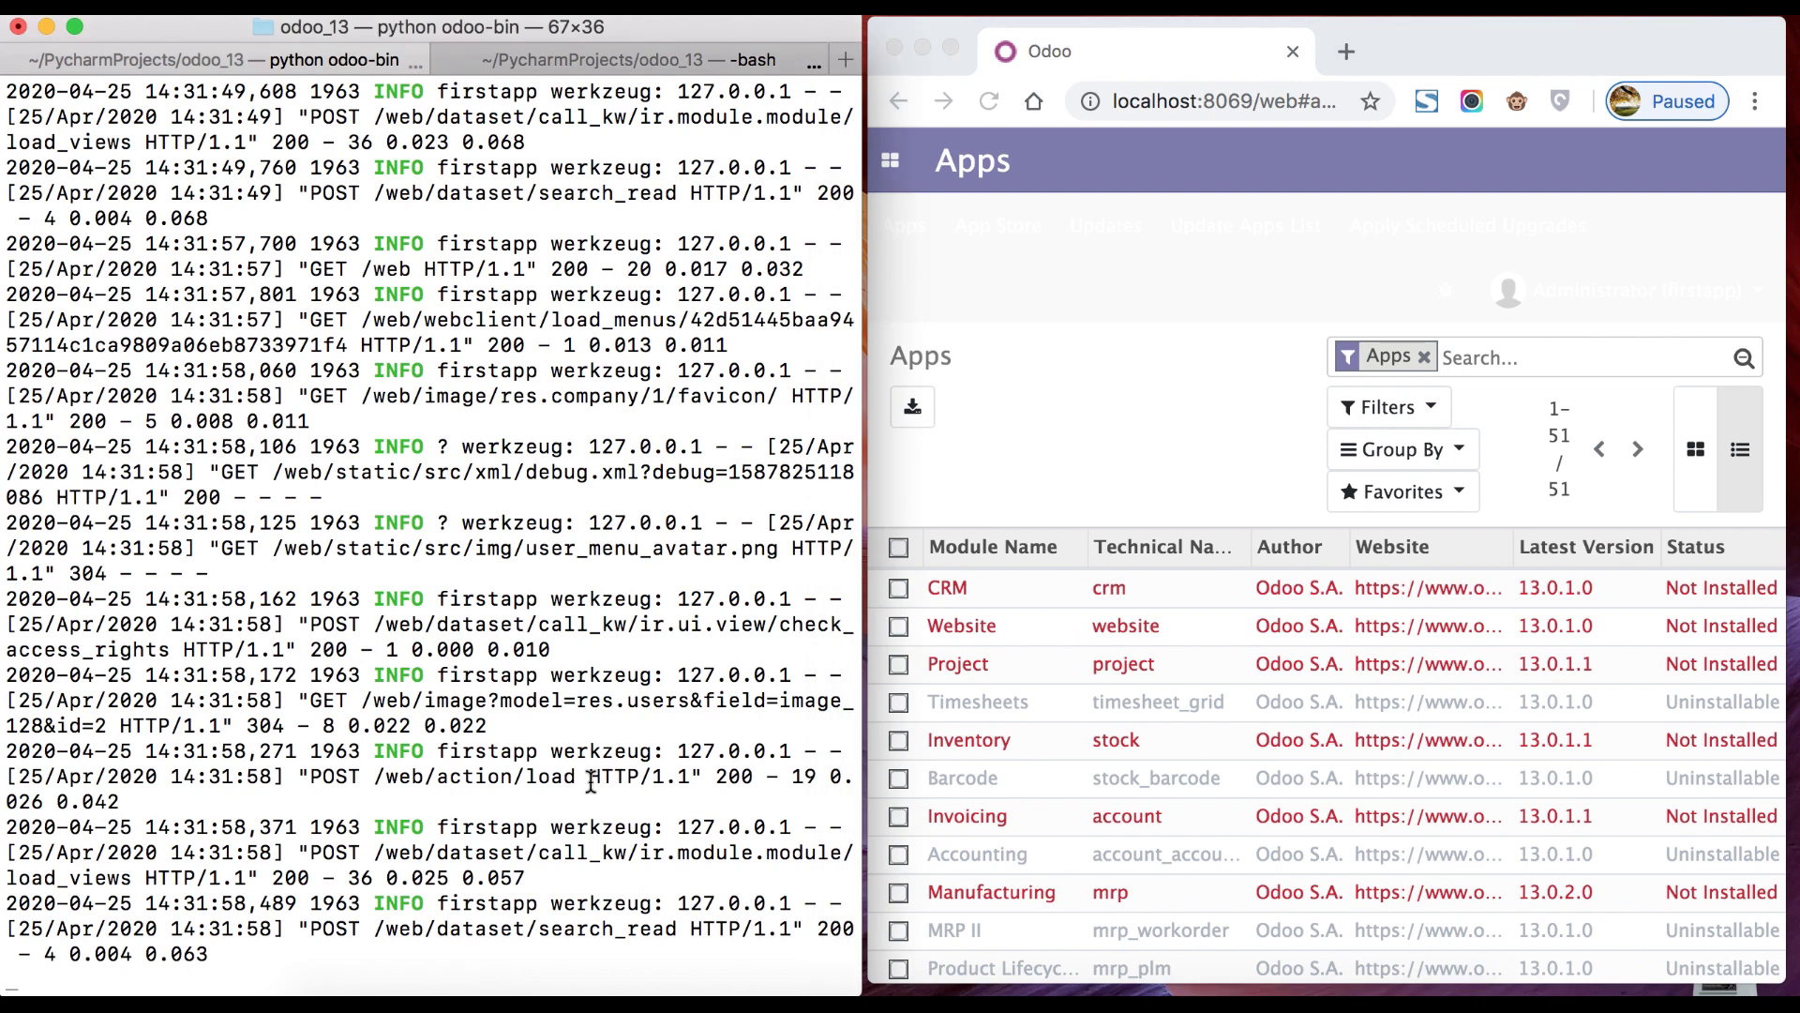
{"action": "key", "text": "ctrl+c"}
{"action": "key", "text": "ctrl+c"}
{"action": "key", "text": "Return"}
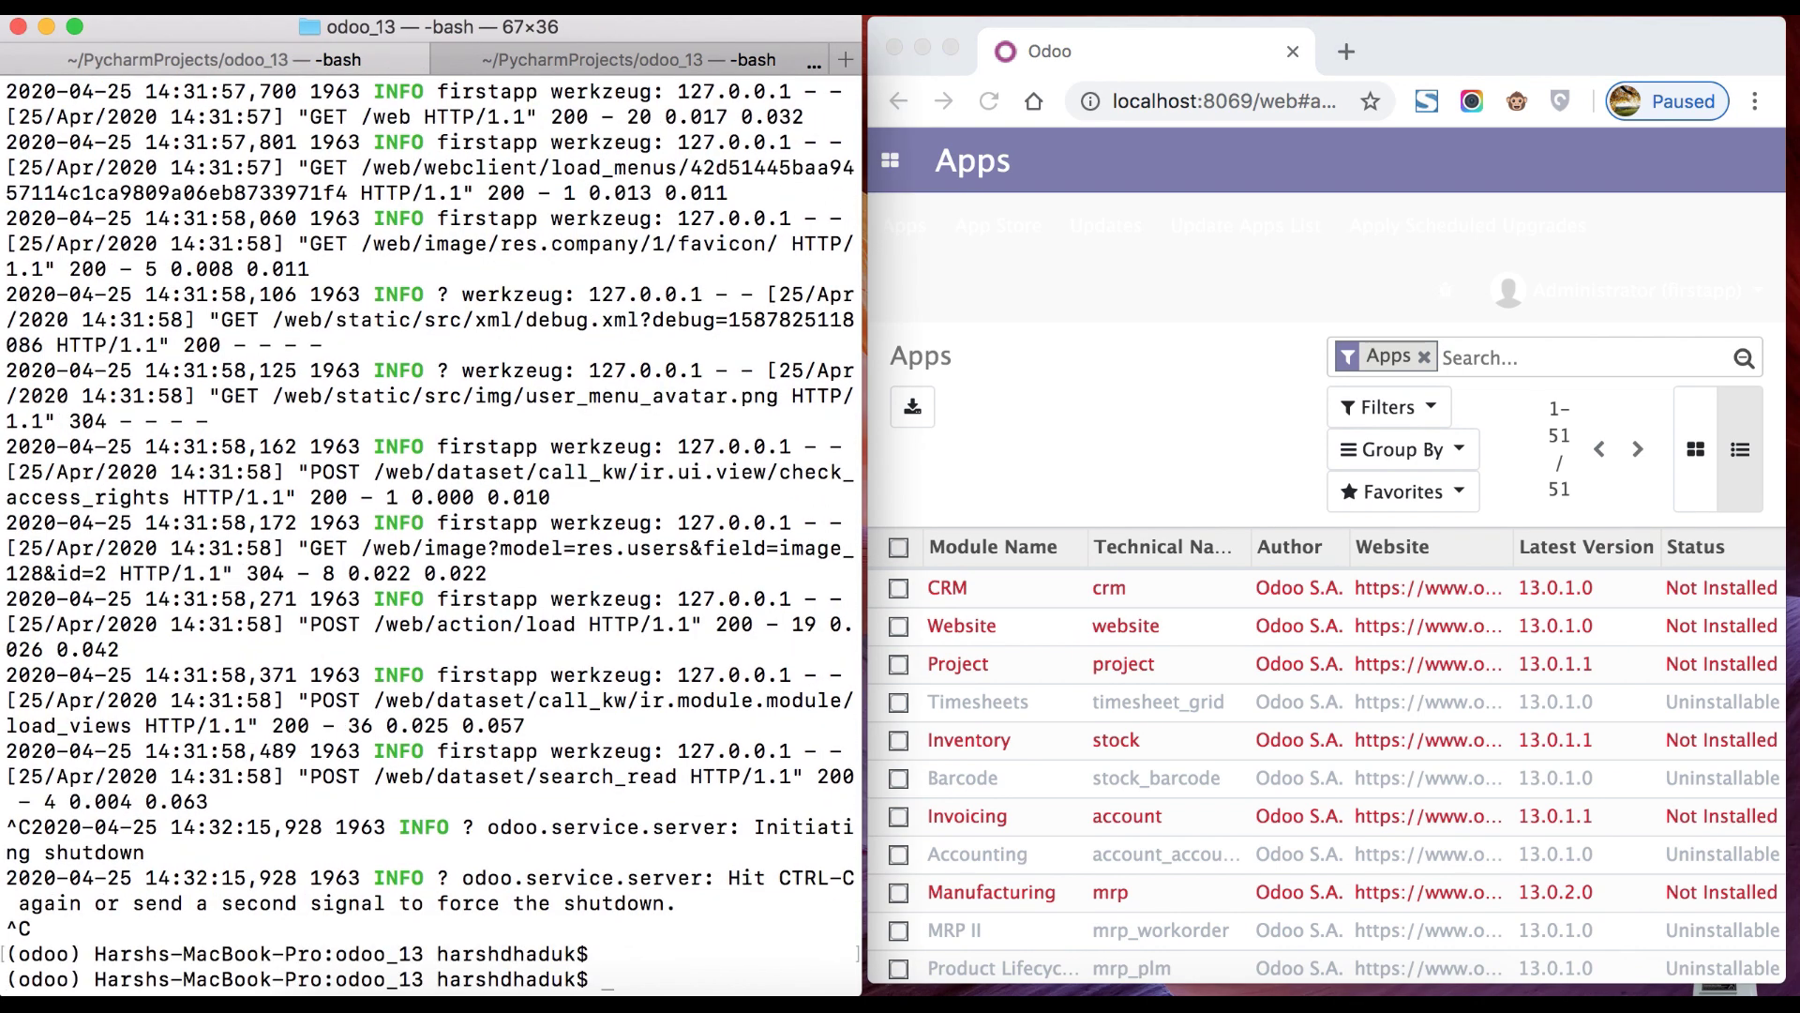
{"action": "key", "text": "Up"}
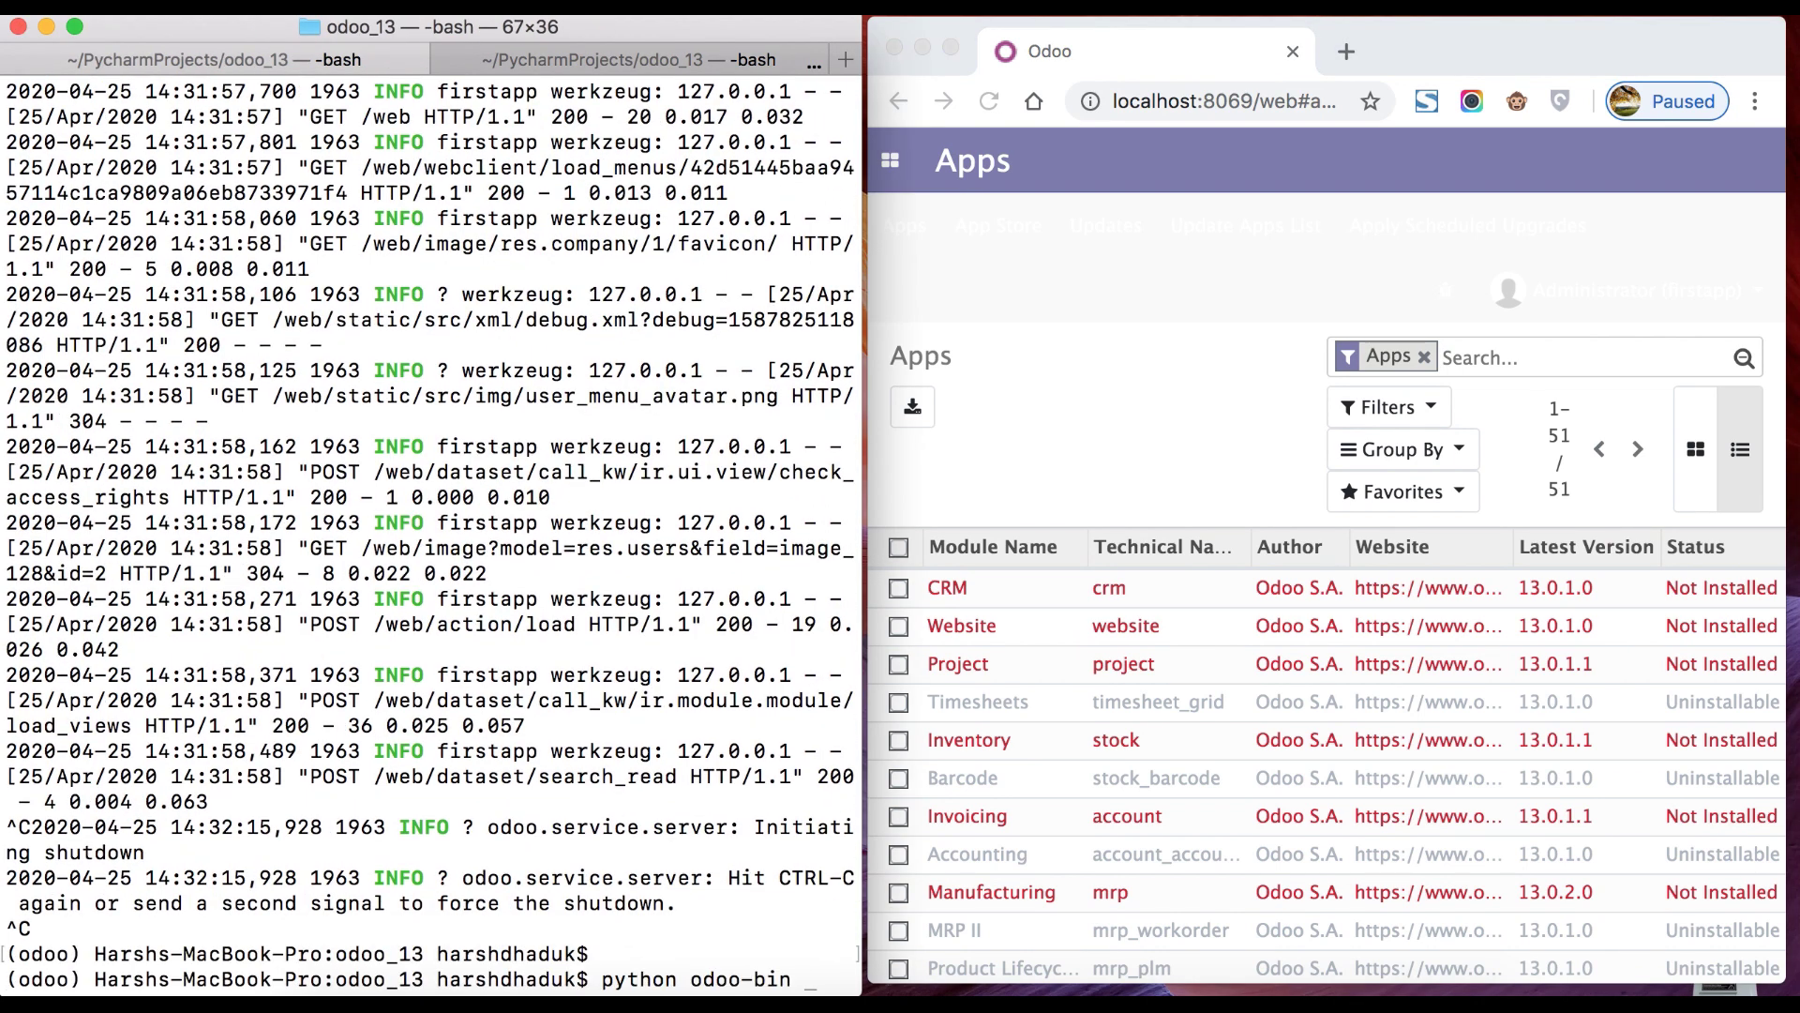
{"action": "type", "text": "log"}
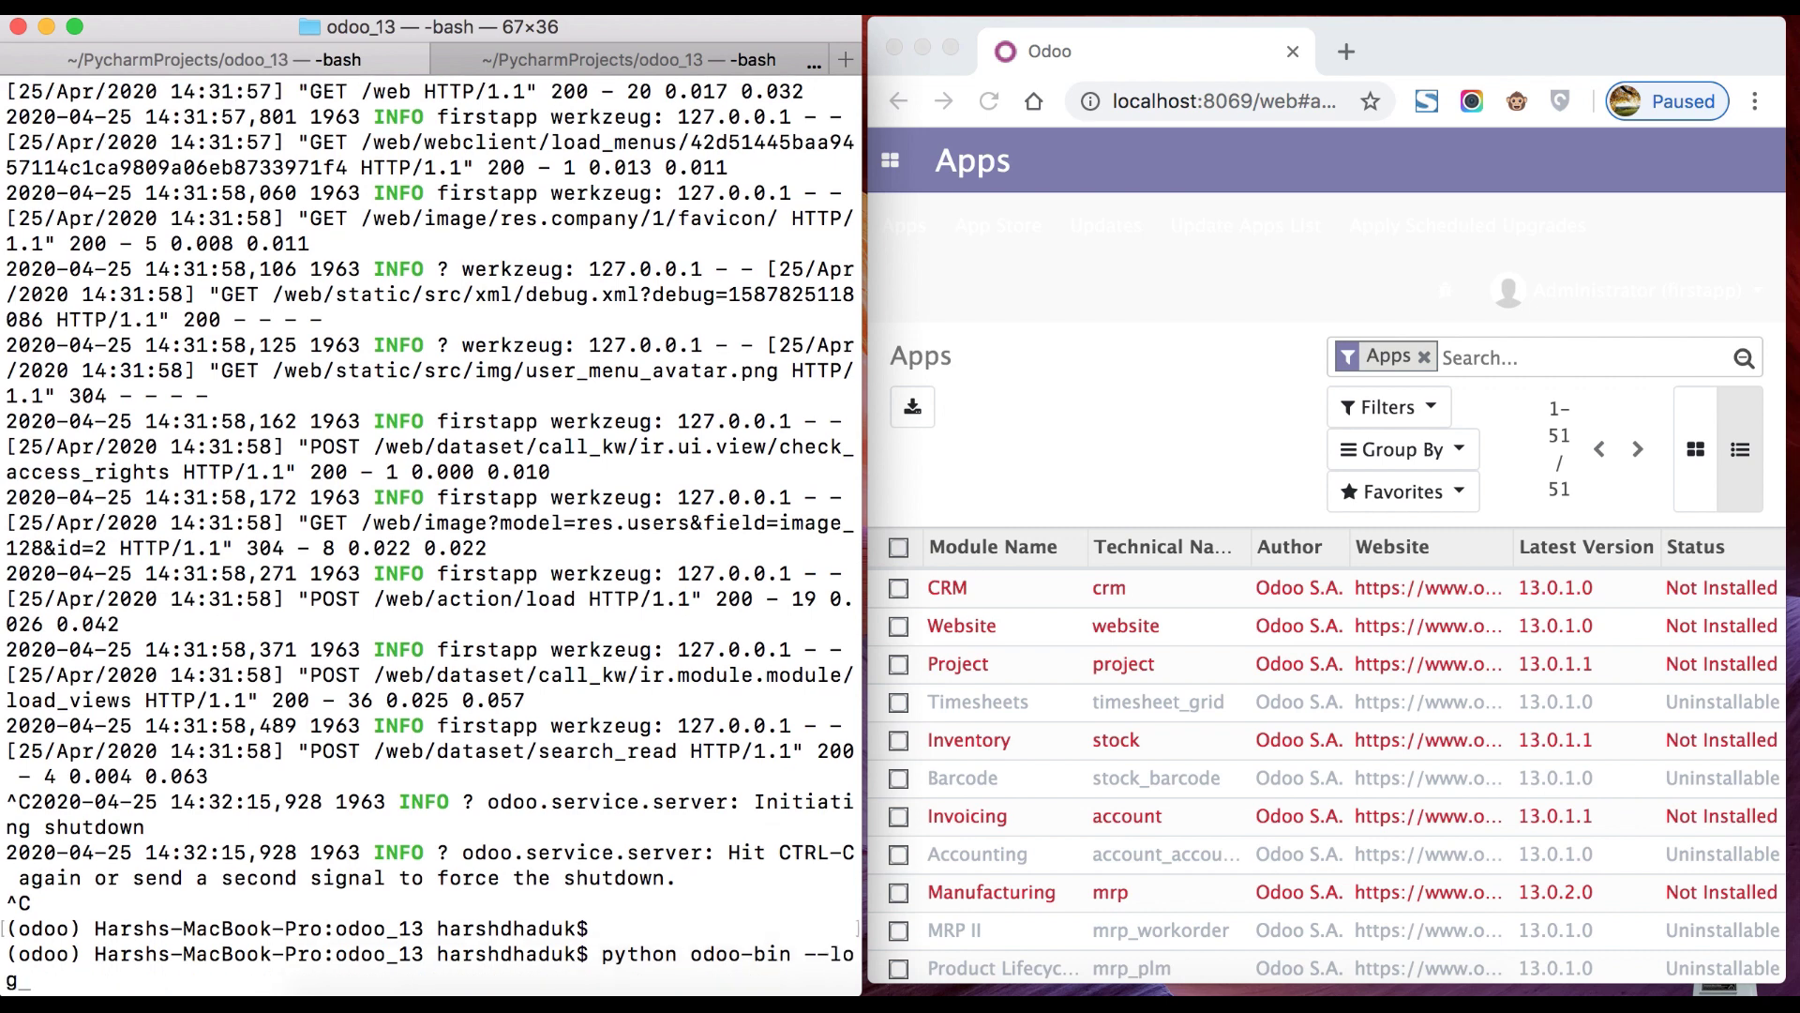
{"action": "type", "text": "-request"}
{"action": "key", "text": "Return"}
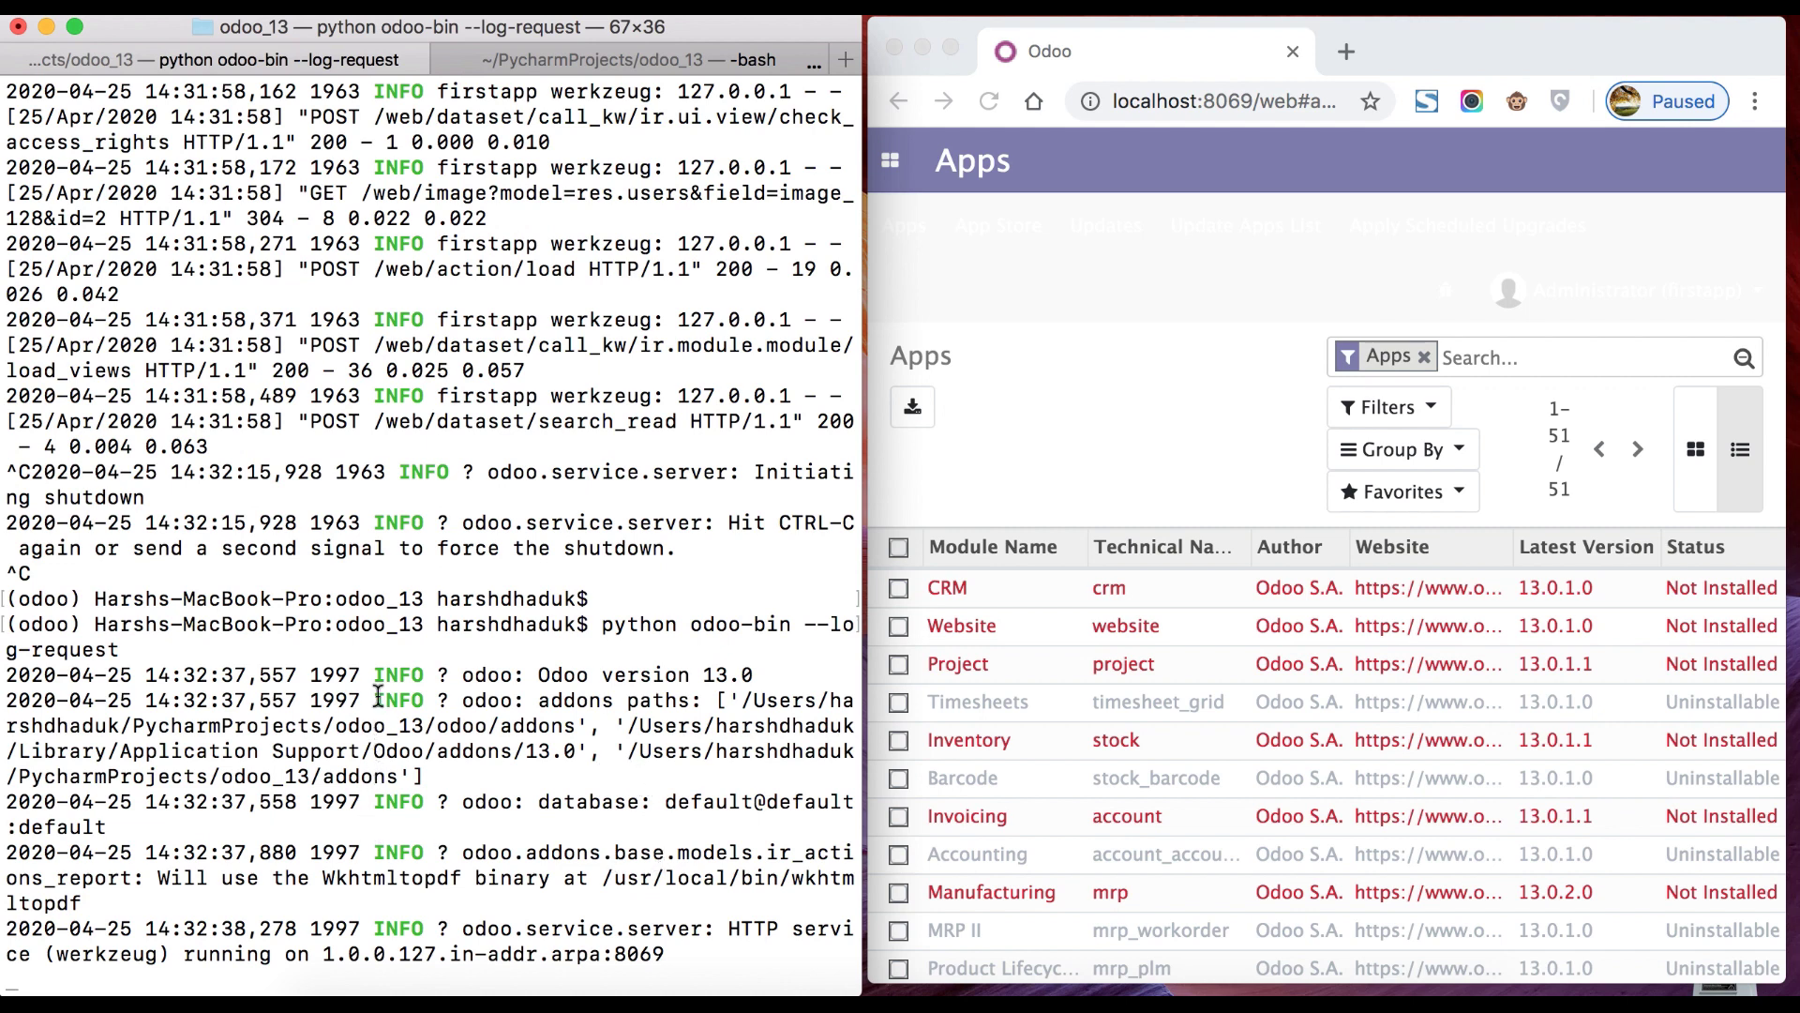
Check the server's startup log in the terminal, and reload the Apps page in the browser to generate request entries.
{"action": "left_click_drag", "start_coordinate": [373, 671], "coordinate": [427, 924]}
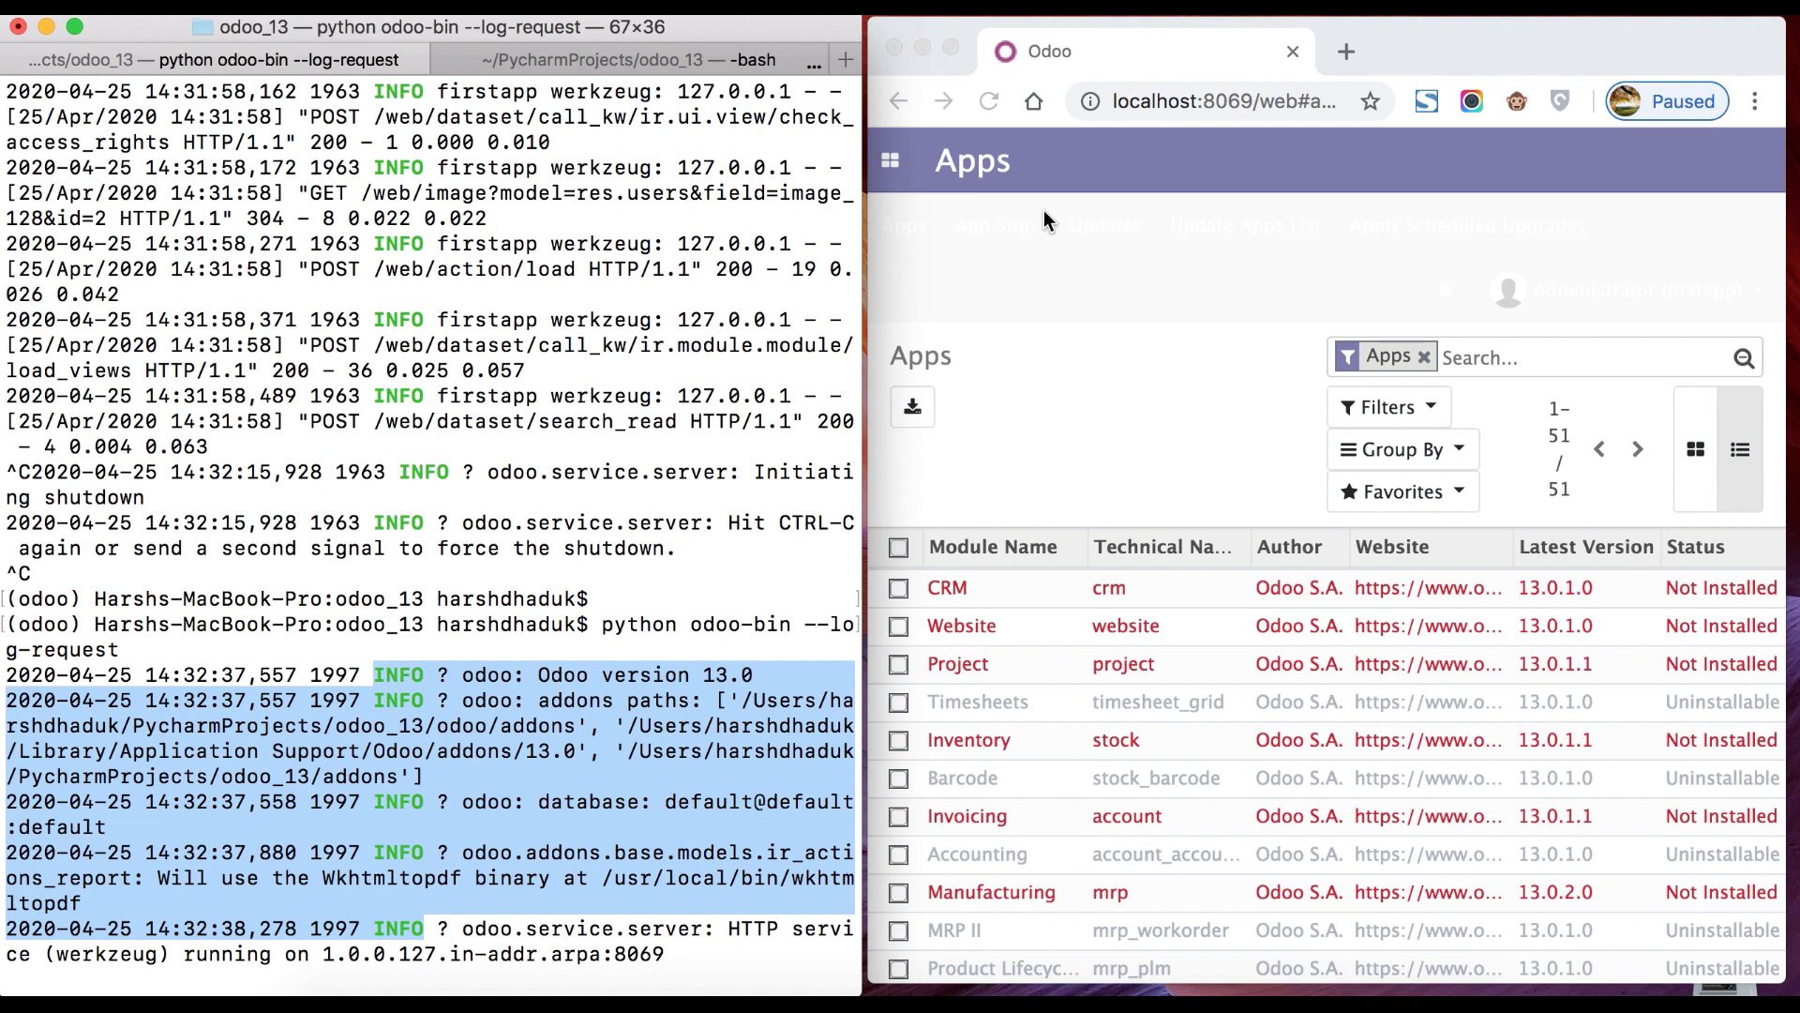
{"action": "left_click", "coordinate": [1049, 239]}
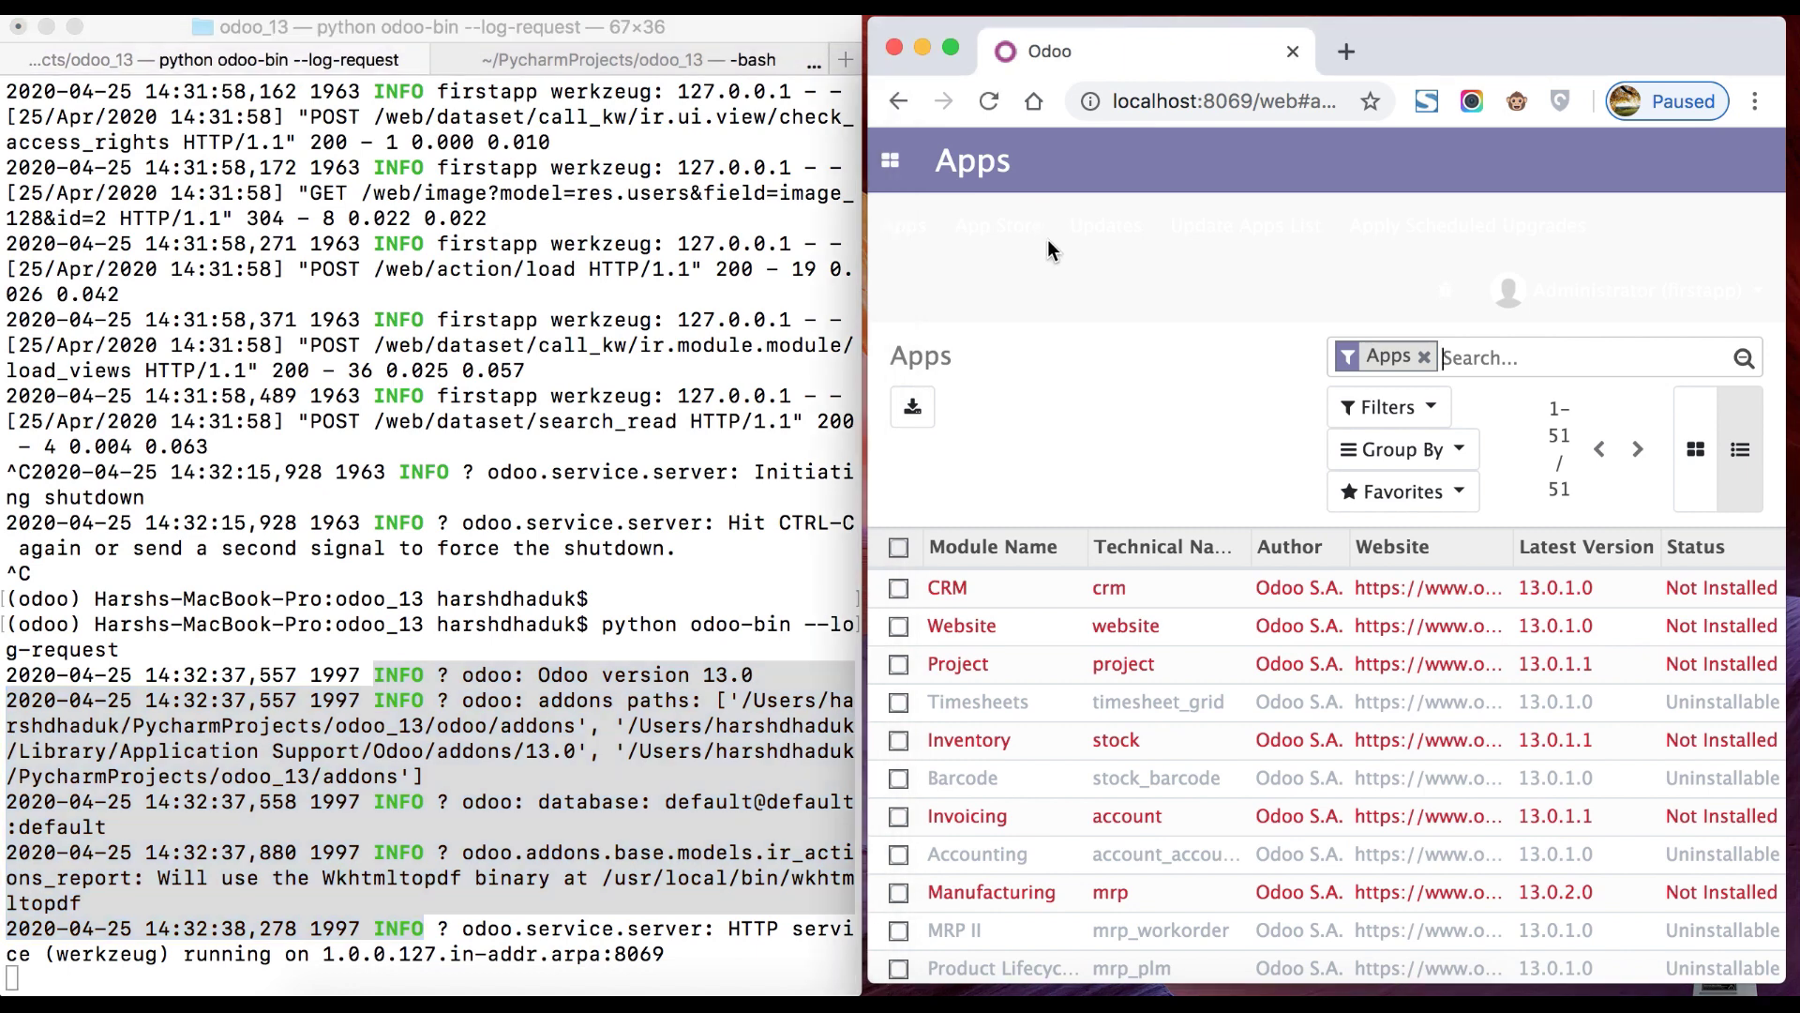
{"action": "left_click", "coordinate": [989, 103]}
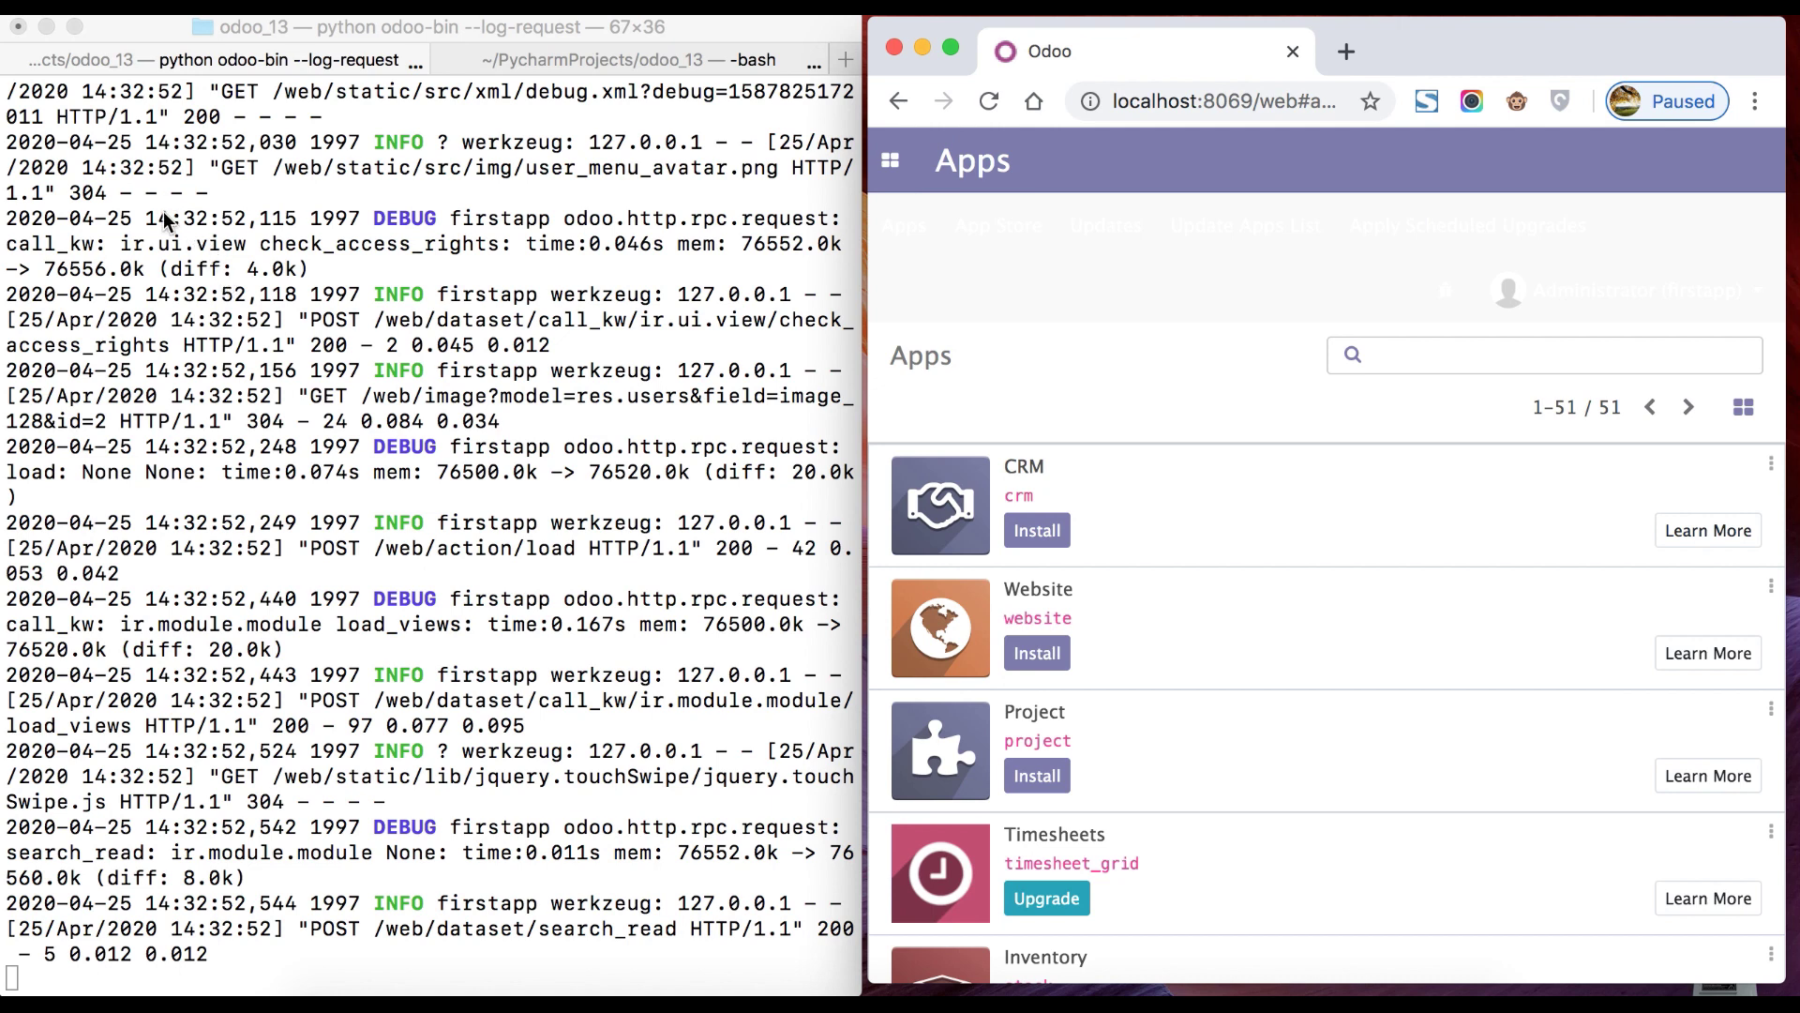
Examine the DEBUG odoo.http.rpc.request entries in the terminal, including the search_read and load_views calls on ir.module.module.
{"action": "left_click", "coordinate": [53, 222]}
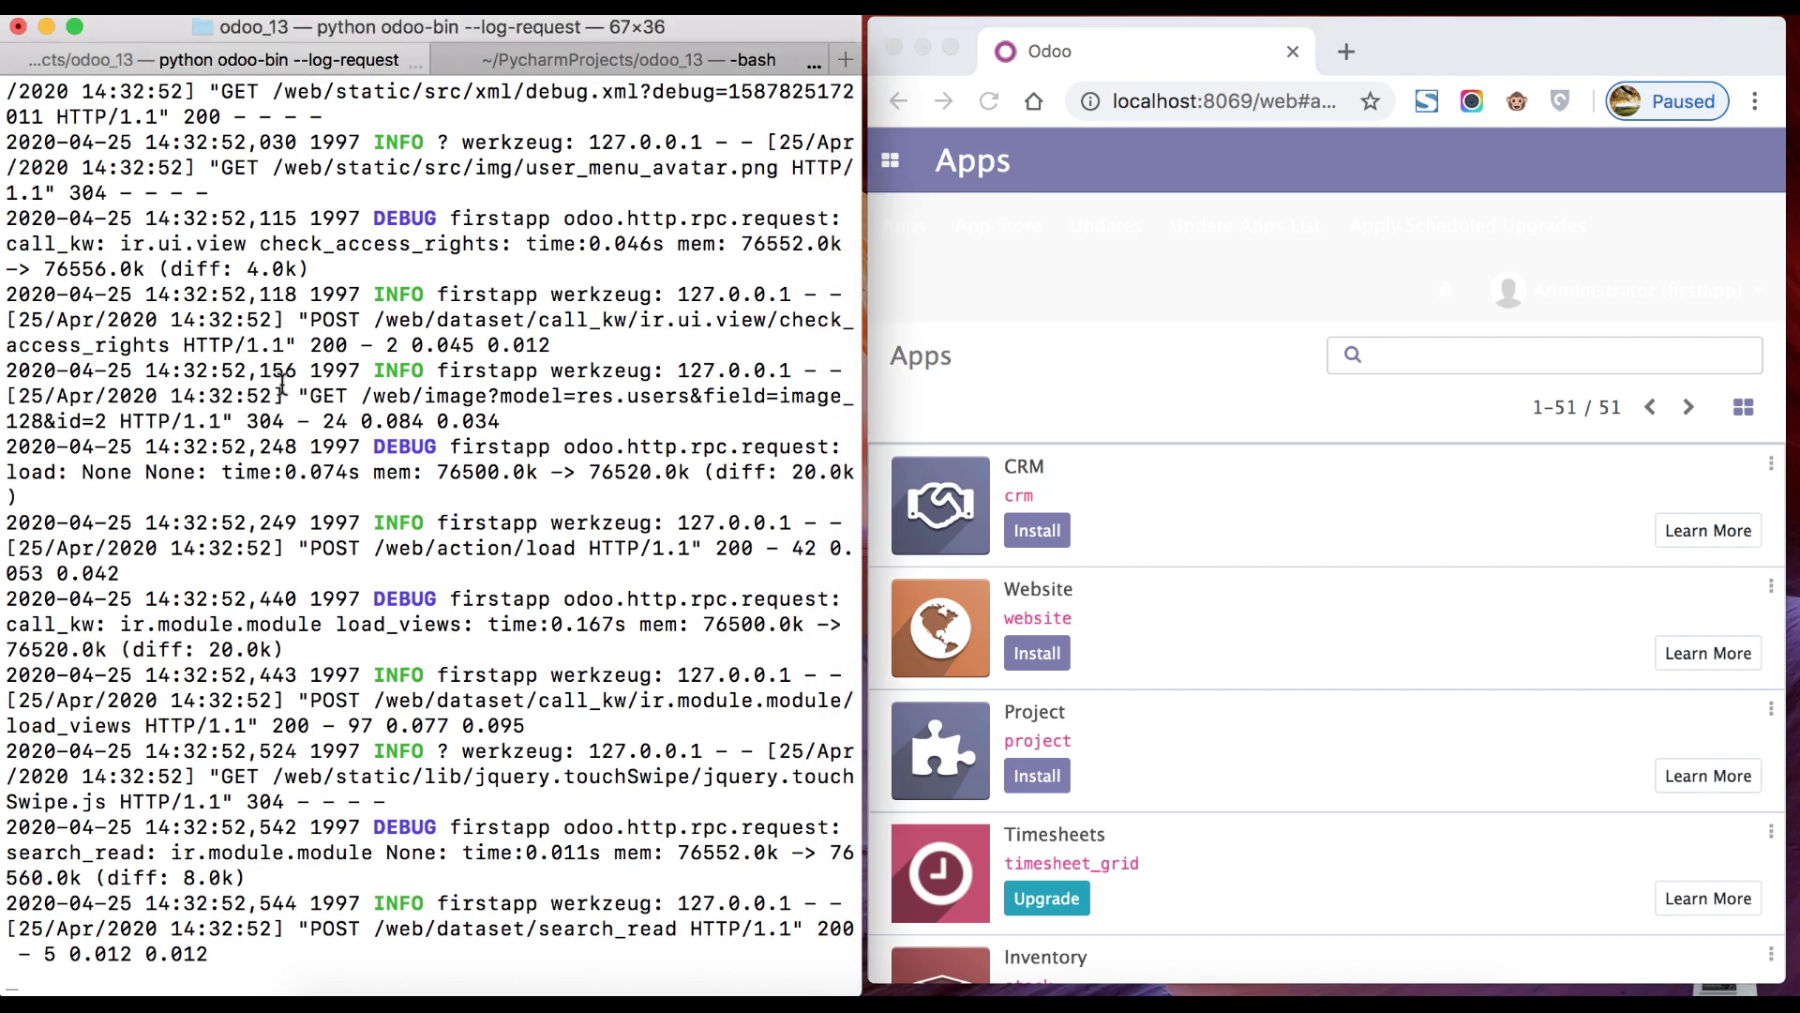
{"action": "left_click_drag", "start_coordinate": [163, 222], "coordinate": [546, 844]}
{"action": "left_click", "coordinate": [544, 844]}
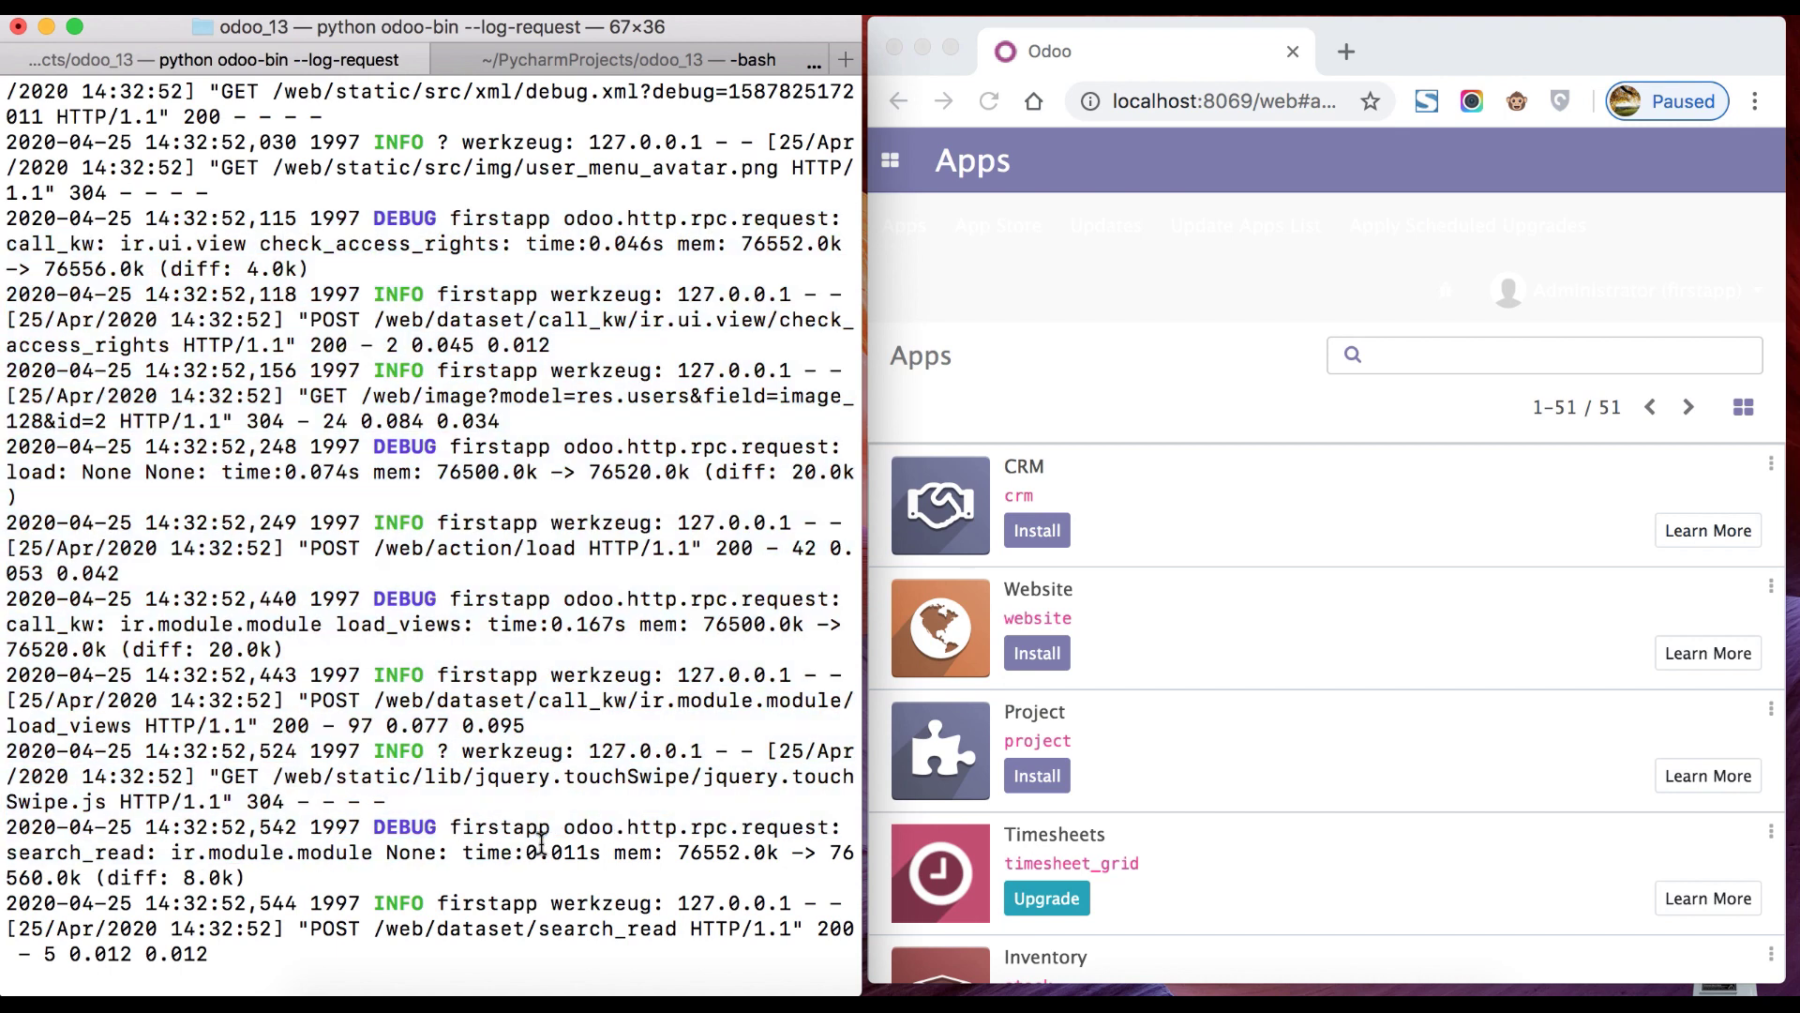
{"action": "triple_click", "coordinate": [406, 823]}
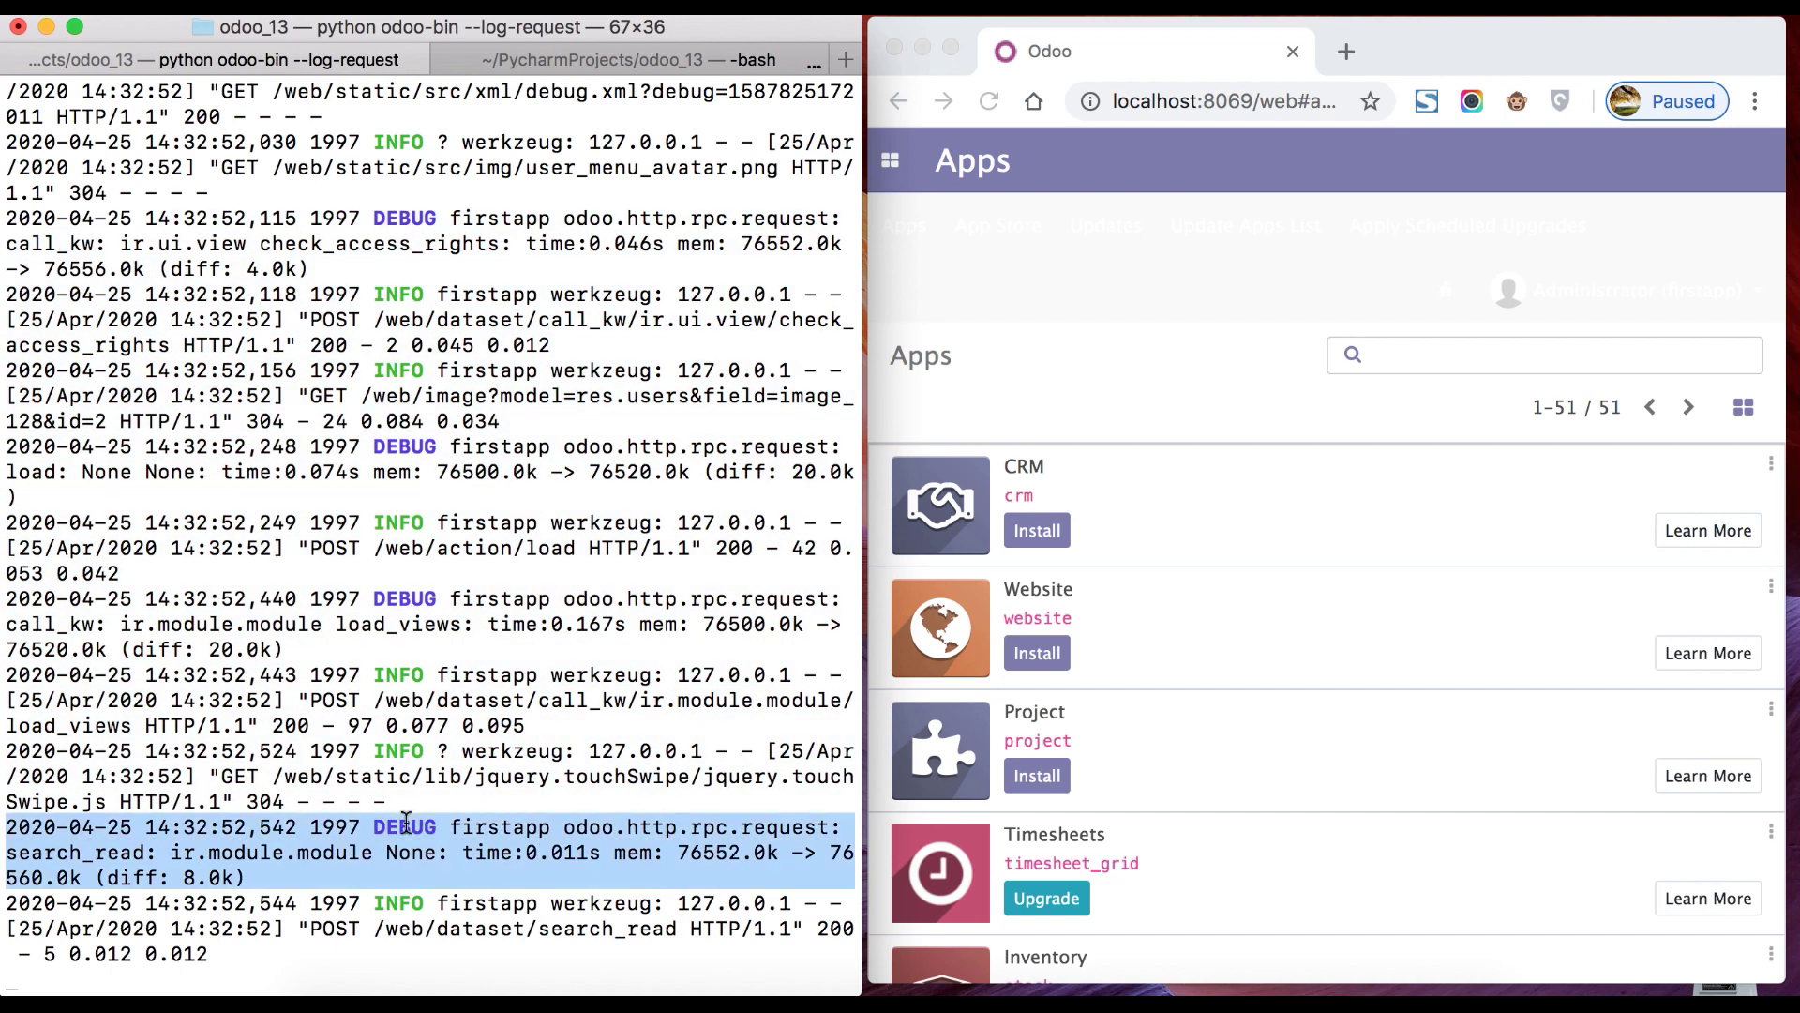
{"action": "left_click", "coordinate": [497, 841]}
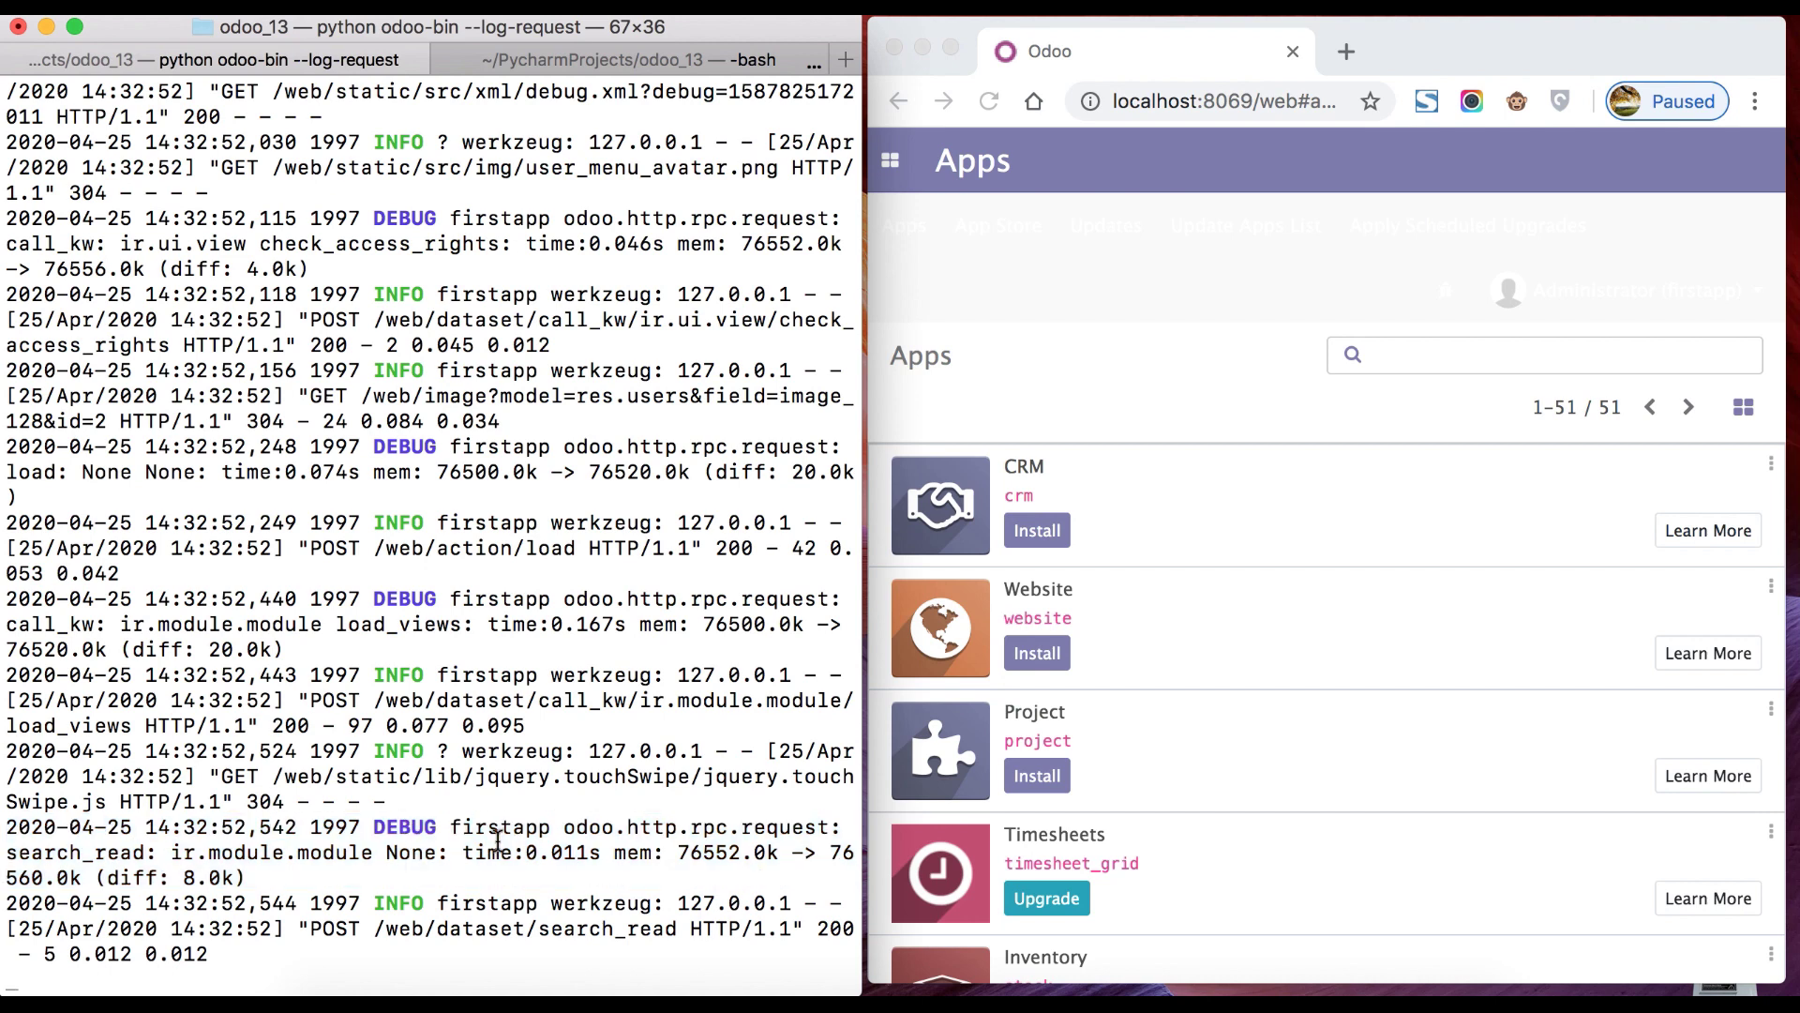
{"action": "left_click_drag", "start_coordinate": [121, 849], "coordinate": [593, 874]}
{"action": "left_click_drag", "start_coordinate": [398, 600], "coordinate": [532, 627]}
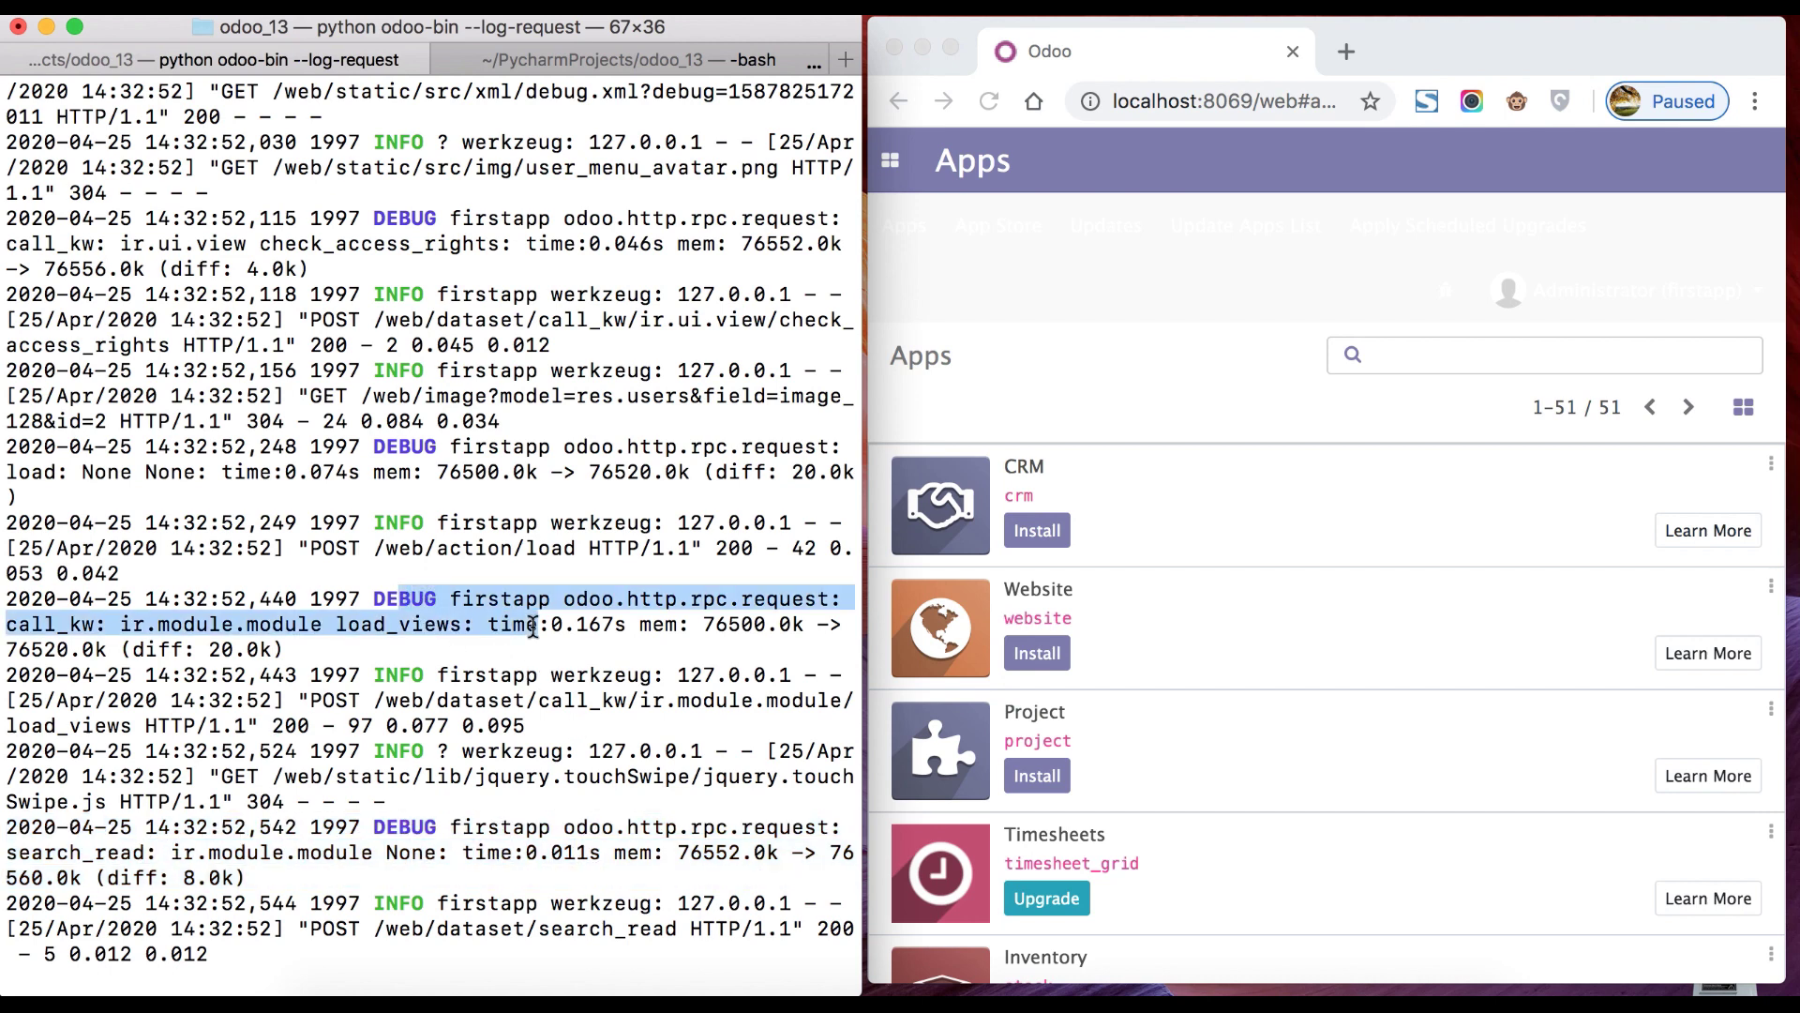
{"action": "left_click", "coordinate": [563, 675]}
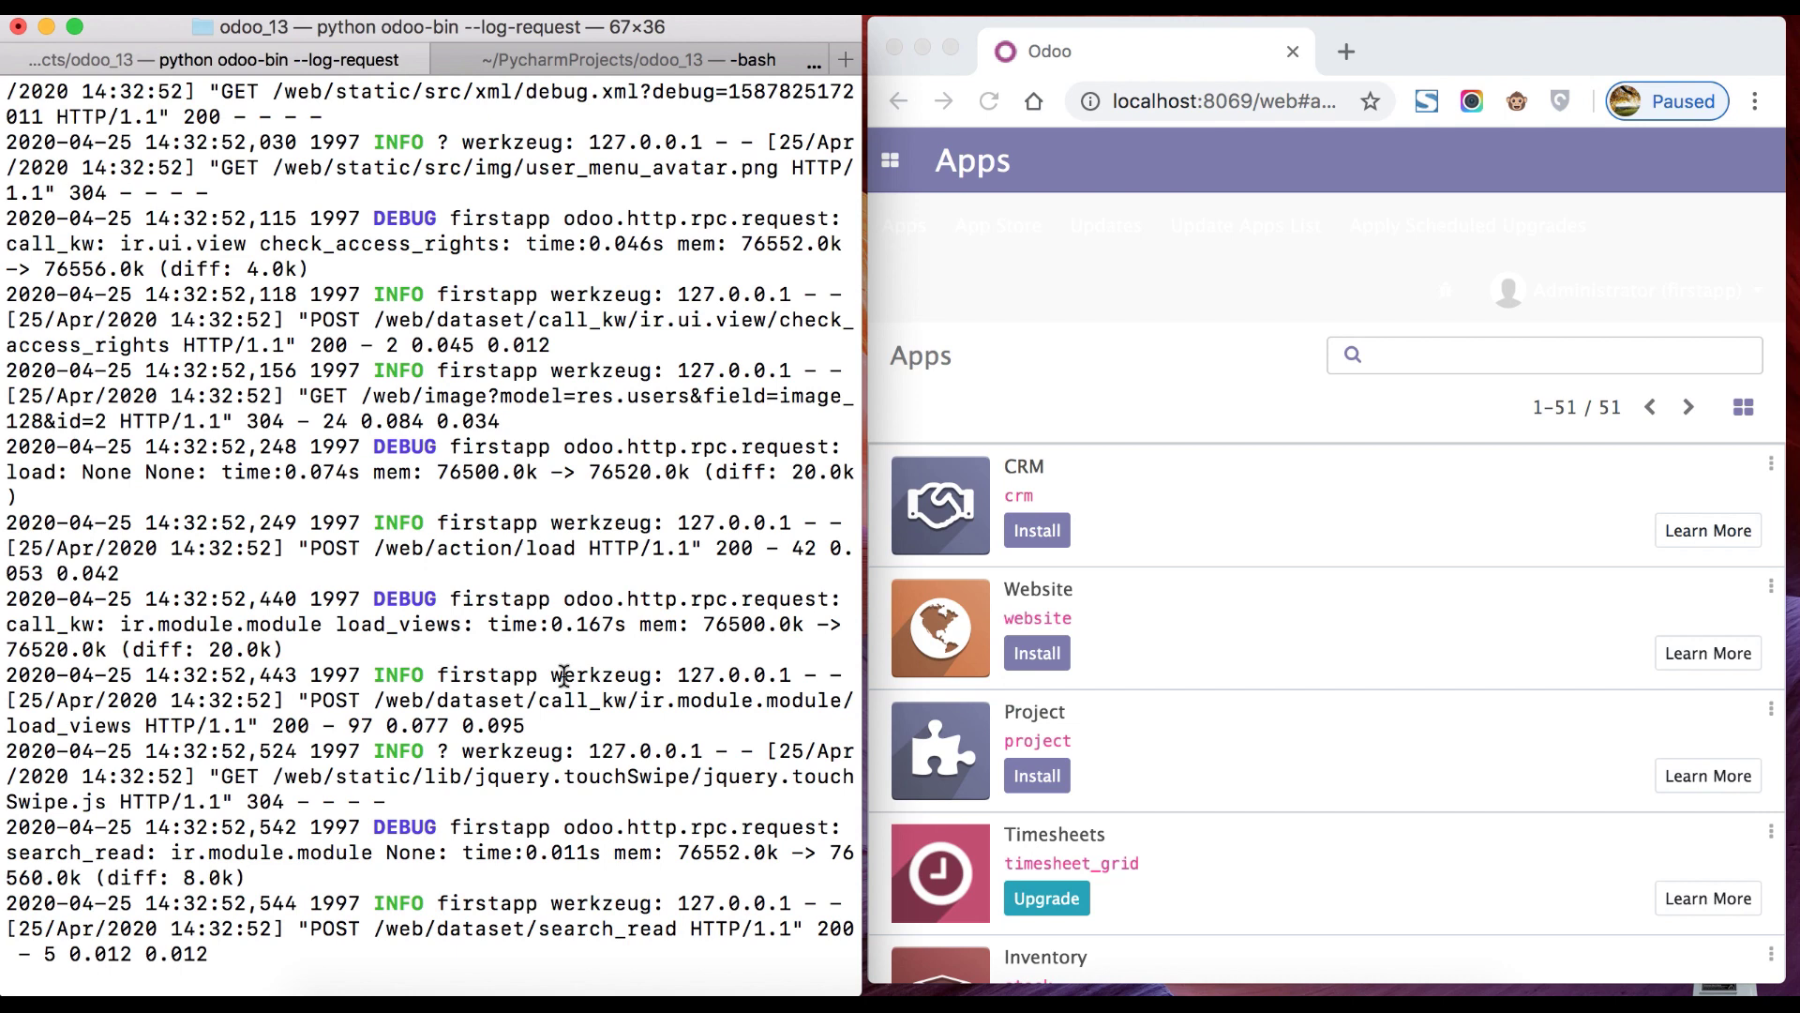
Stop the Odoo server and restart it with python odoo-bin --log-response.
{"action": "key", "text": "ctrl+c"}
{"action": "key", "text": "ctrl+c"}
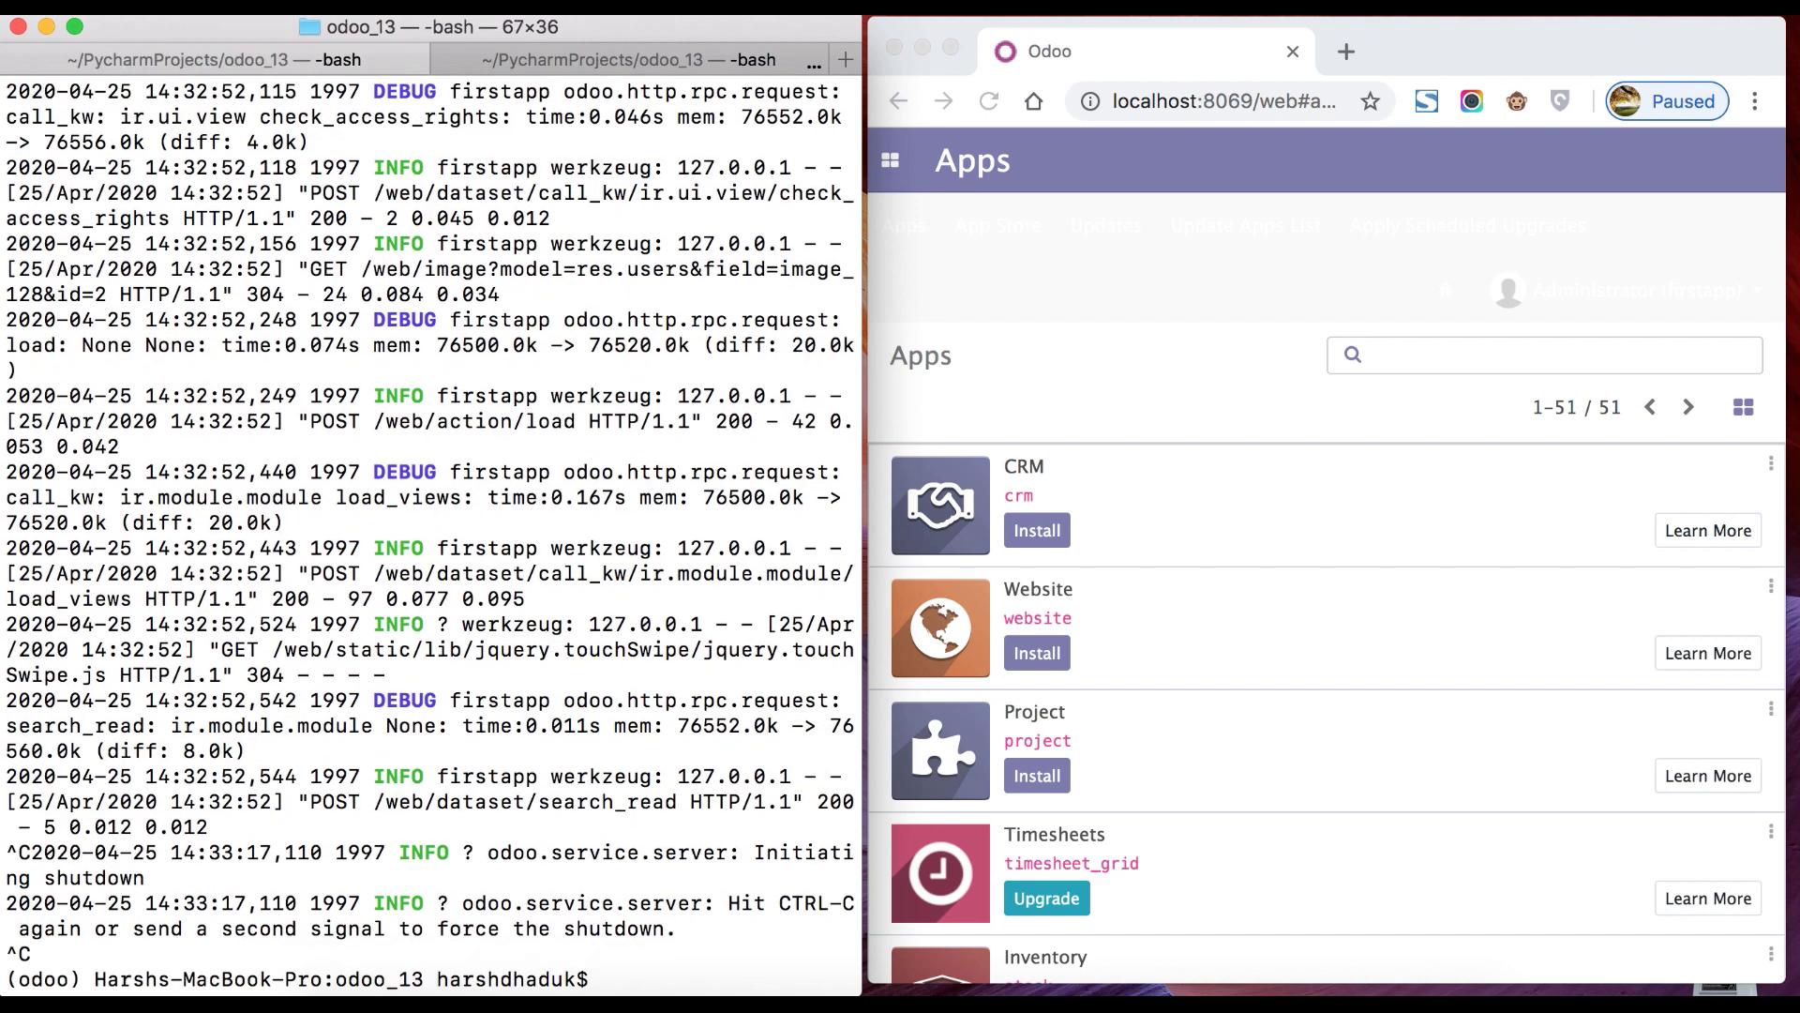
{"action": "key", "text": "Up"}
{"action": "key", "text": "BackSpace"}
{"action": "key", "text": "BackSpace"}
{"action": "key", "text": "BackSpace"}
{"action": "key", "text": "BackSpace"}
{"action": "key", "text": "BackSpace"}
{"action": "key", "text": "BackSpace"}
{"action": "key", "text": "BackSpace"}
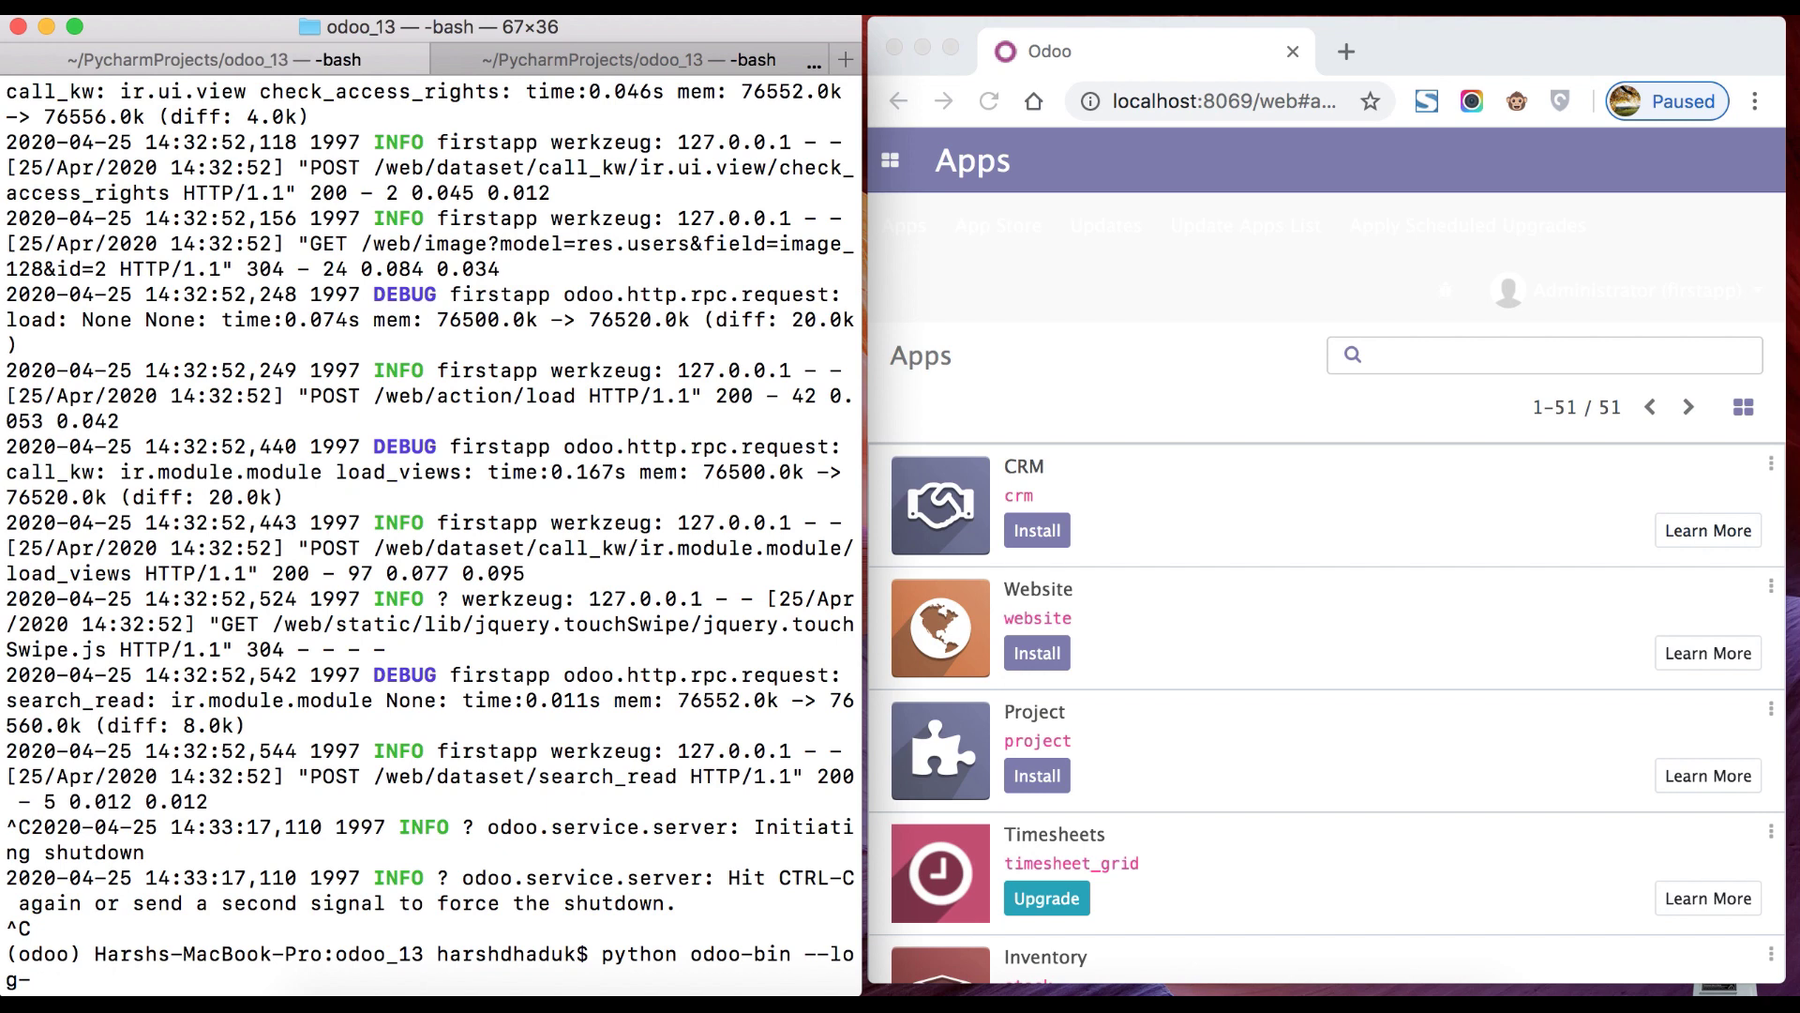
{"action": "type", "text": "response"}
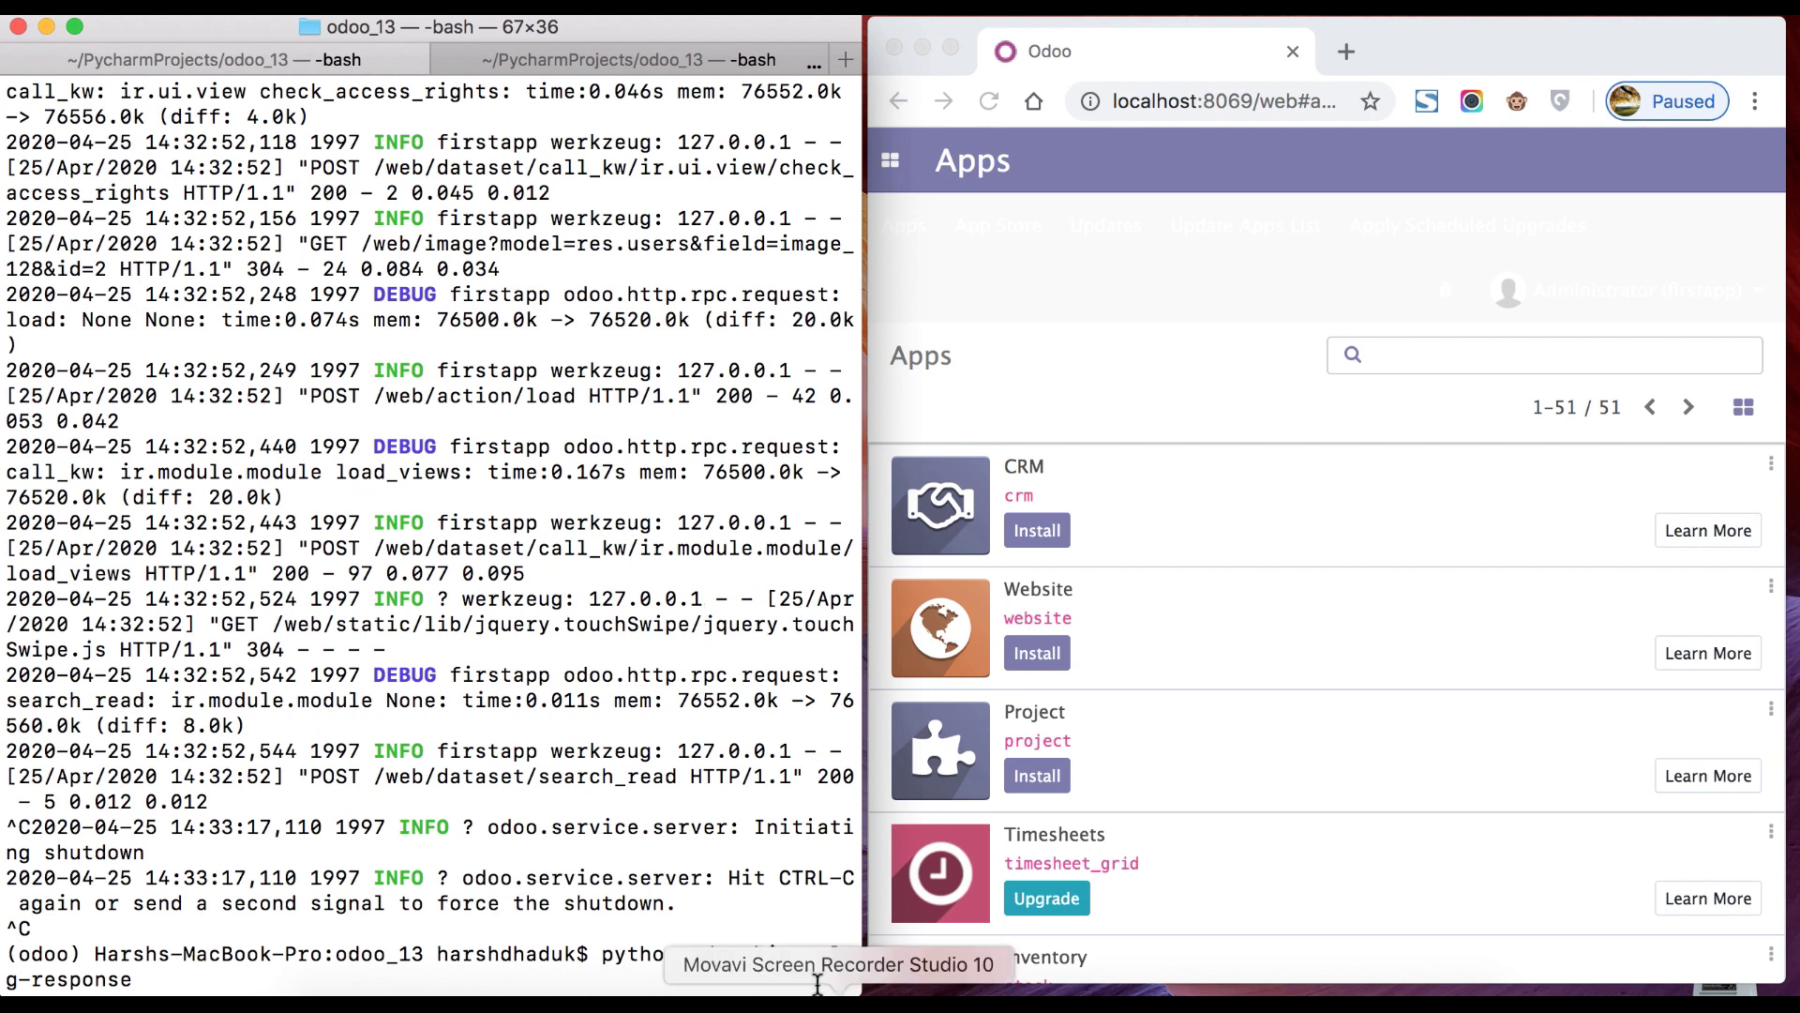
{"action": "key", "text": "Return"}
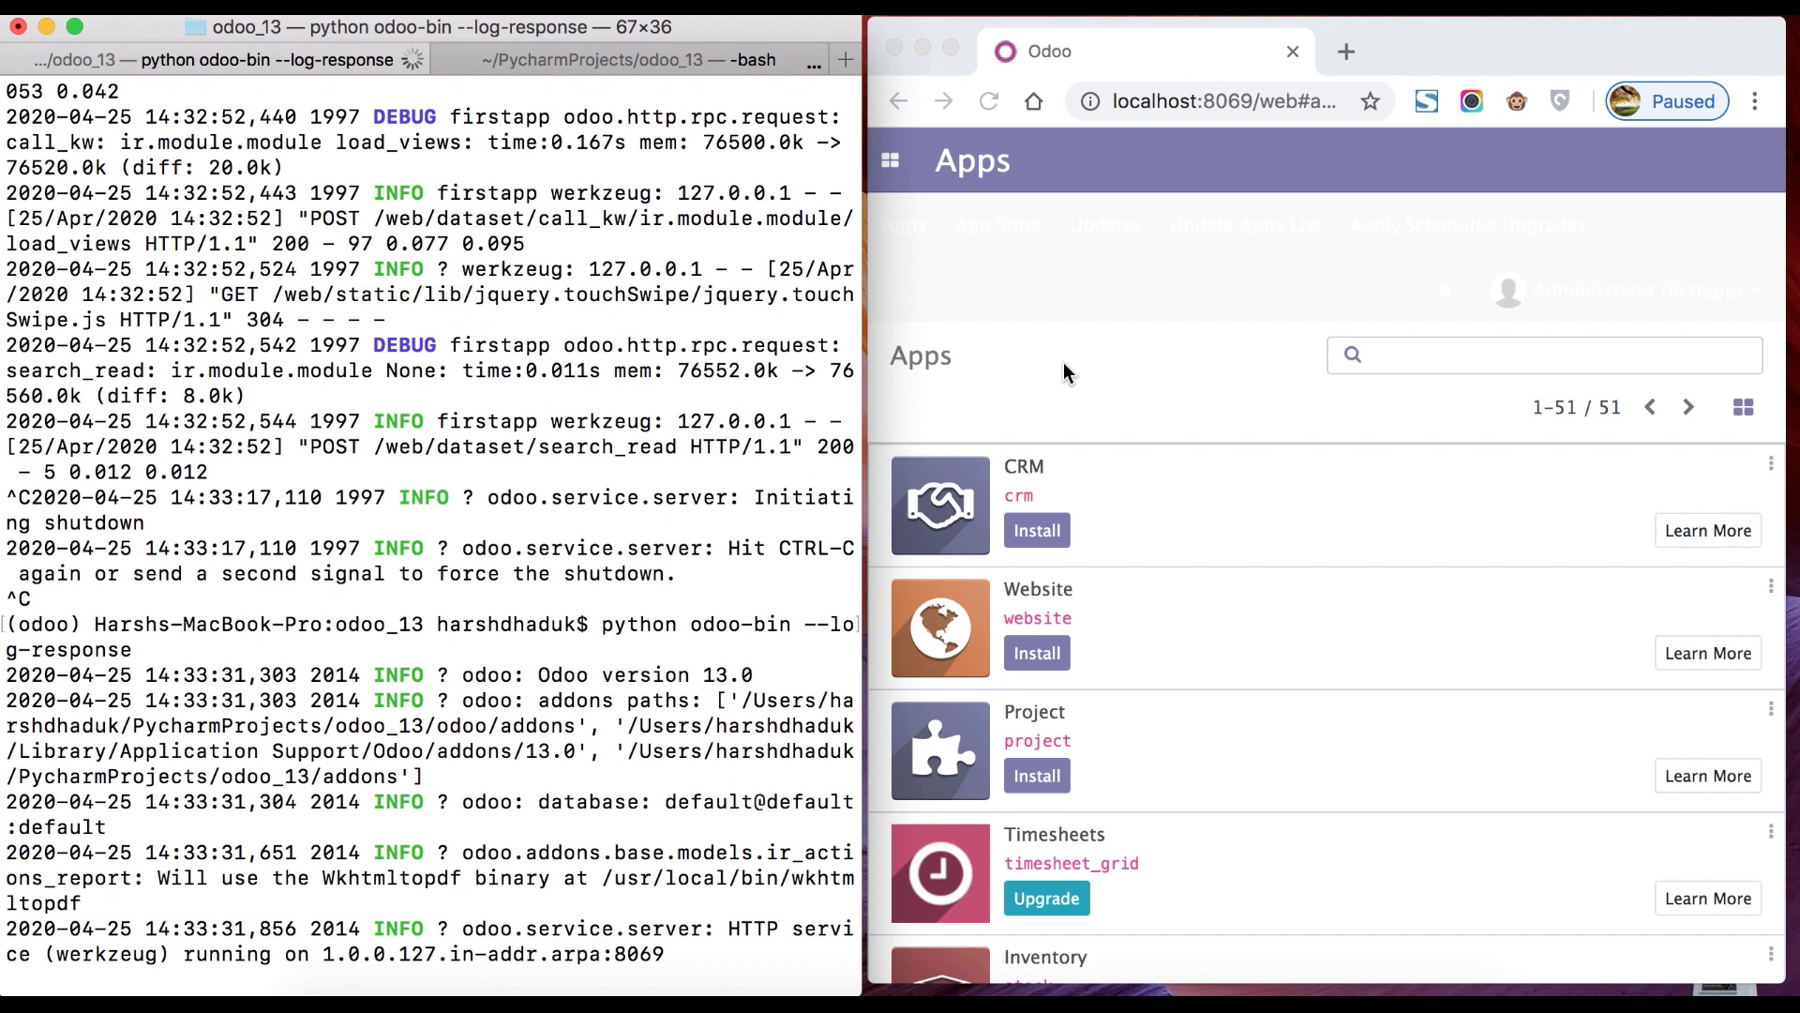
Reload the Apps page in the browser and examine the response data logged in the terminal.
{"action": "left_click", "coordinate": [1059, 274]}
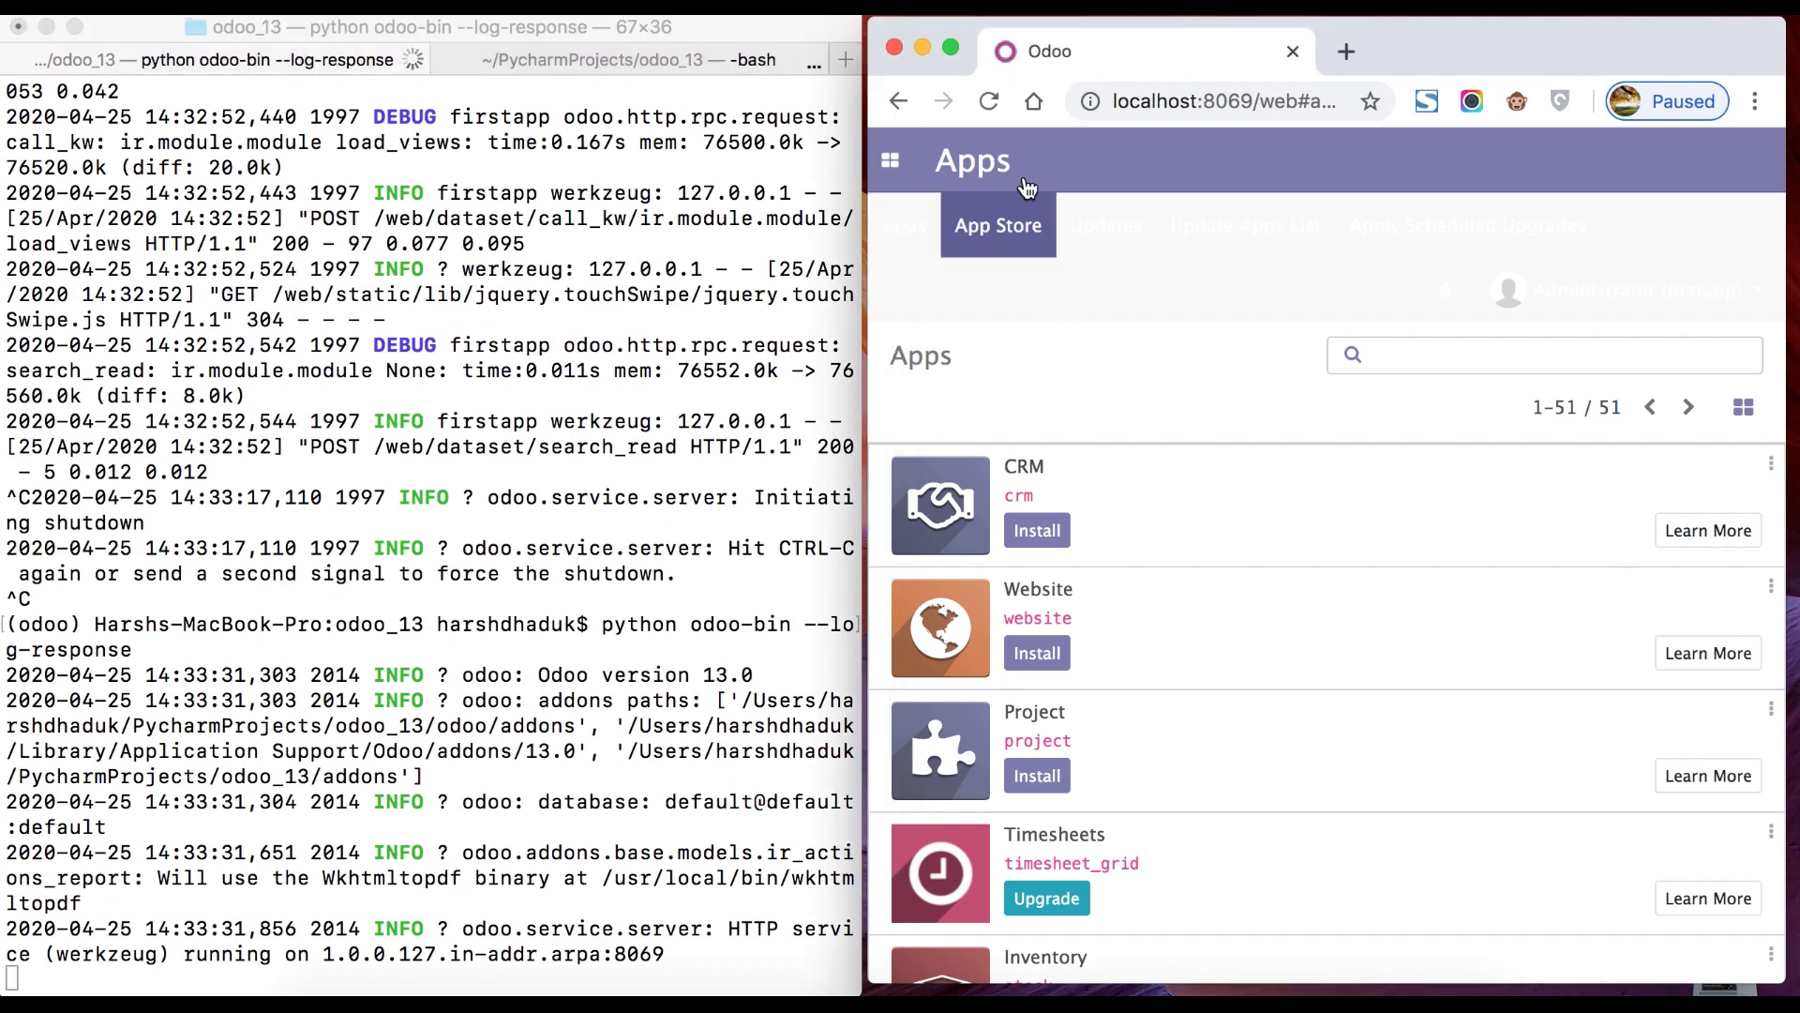
{"action": "left_click", "coordinate": [990, 101]}
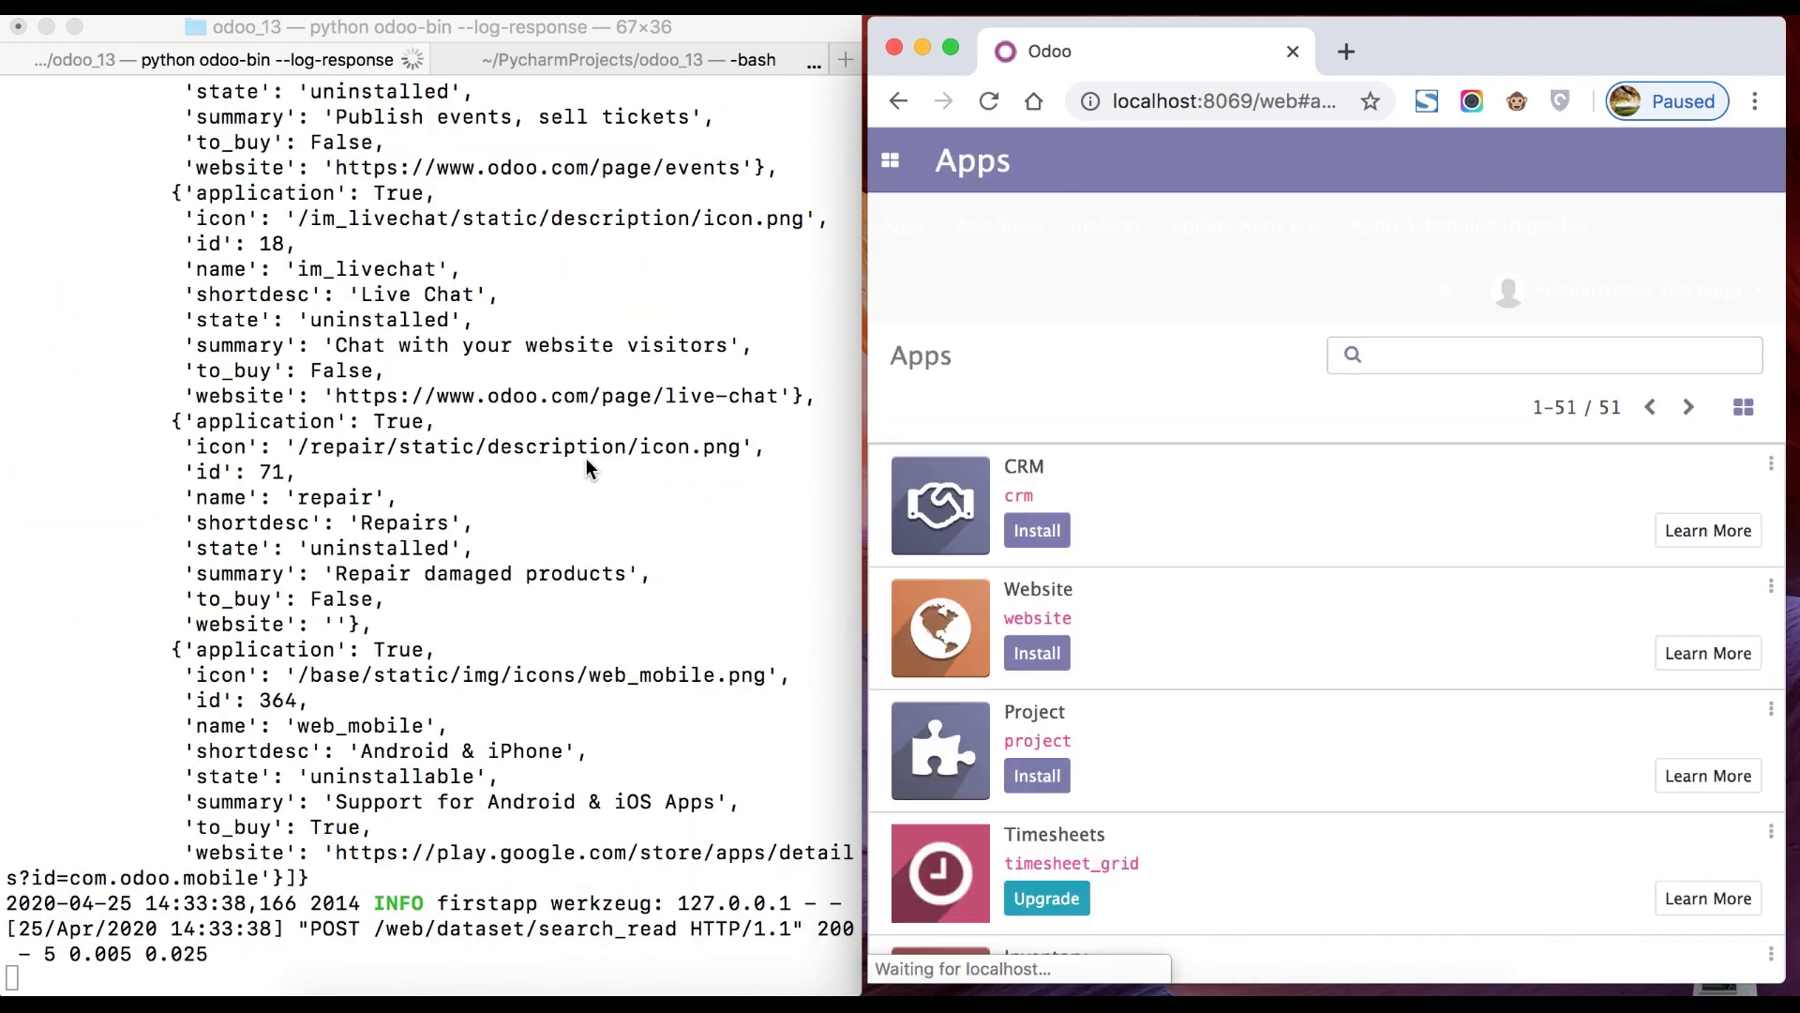
{"action": "scroll", "coordinate": [381, 395], "scroll_direction": "up", "scroll_amount": 15}
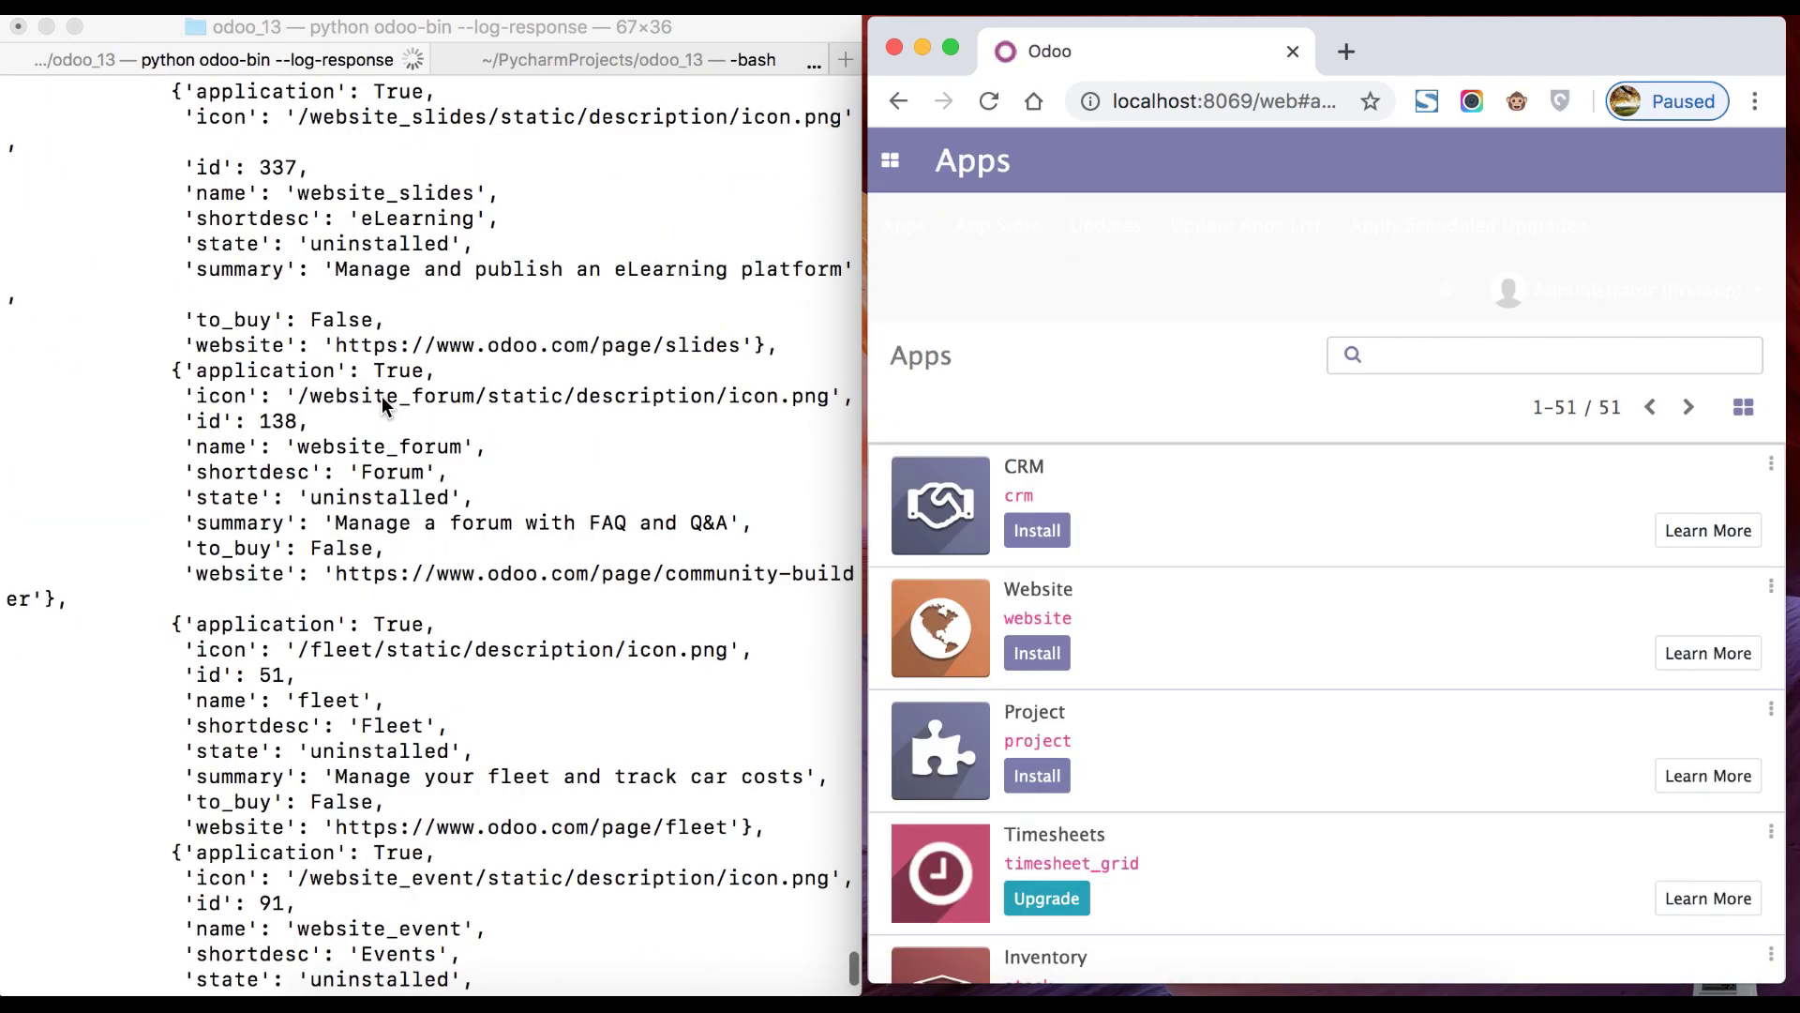
{"action": "scroll", "coordinate": [381, 396], "scroll_direction": "up", "scroll_amount": 20}
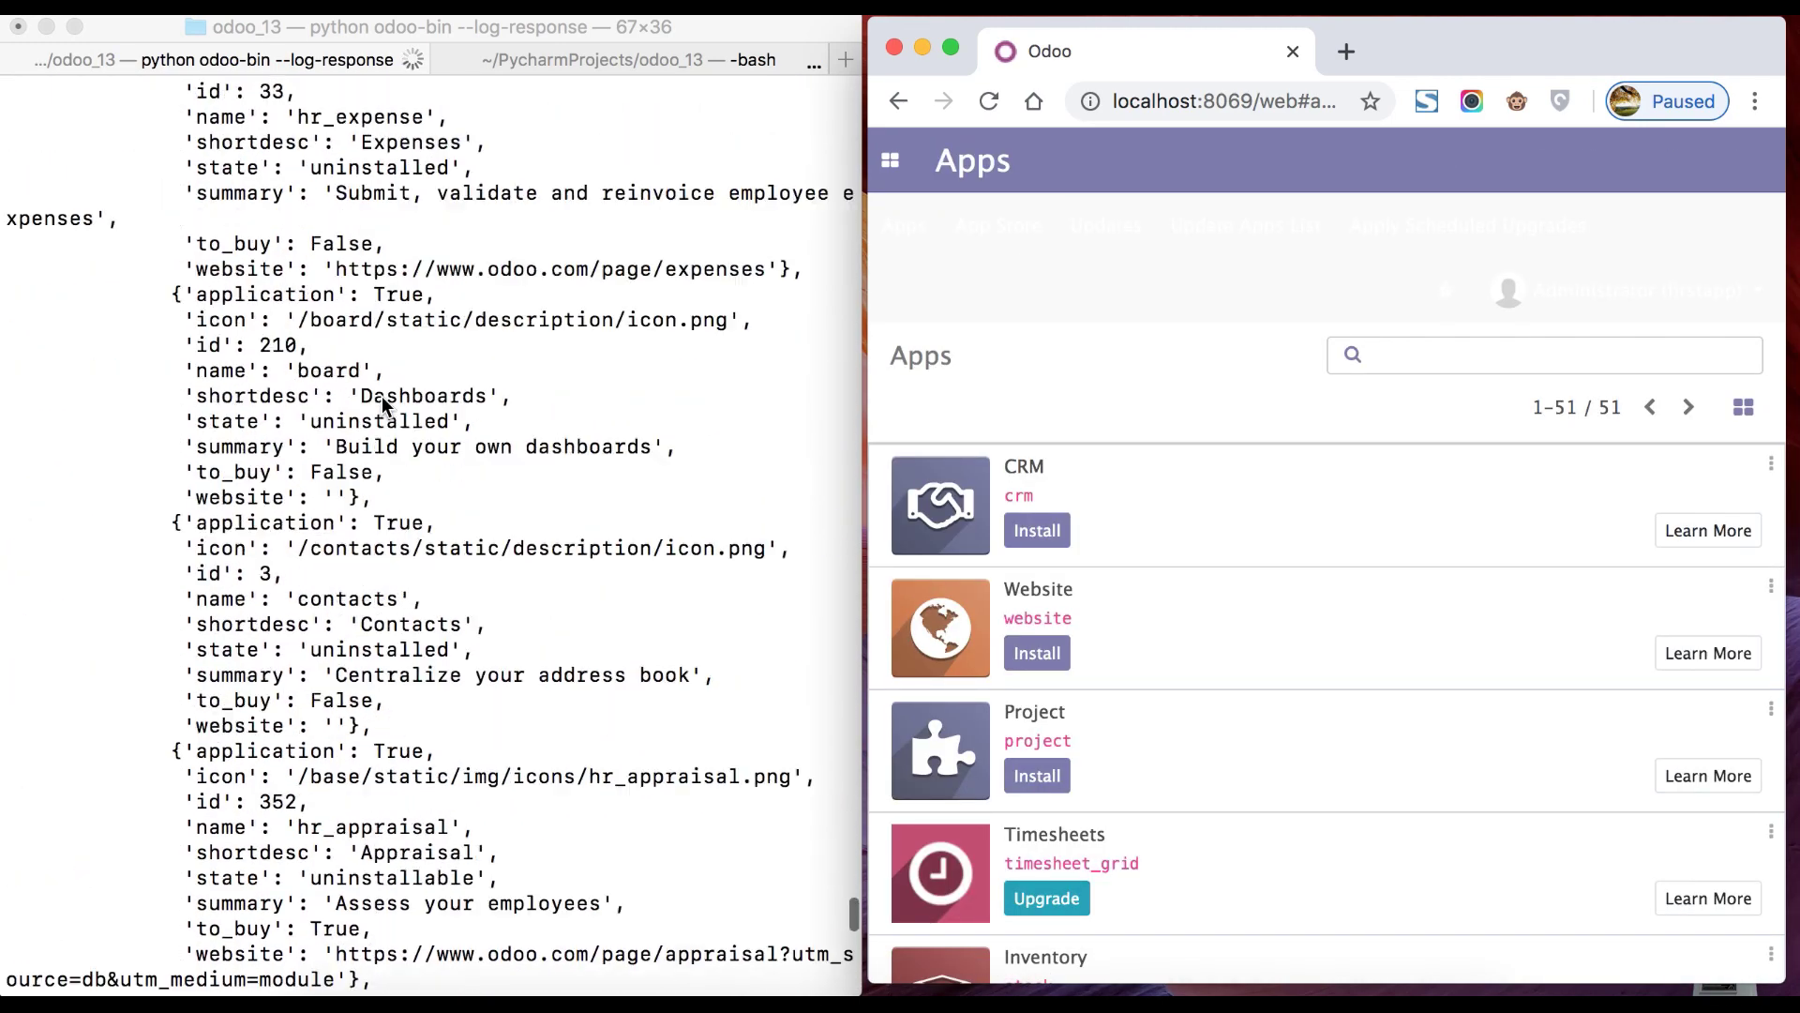
{"action": "scroll", "coordinate": [380, 396], "scroll_direction": "up", "scroll_amount": 20}
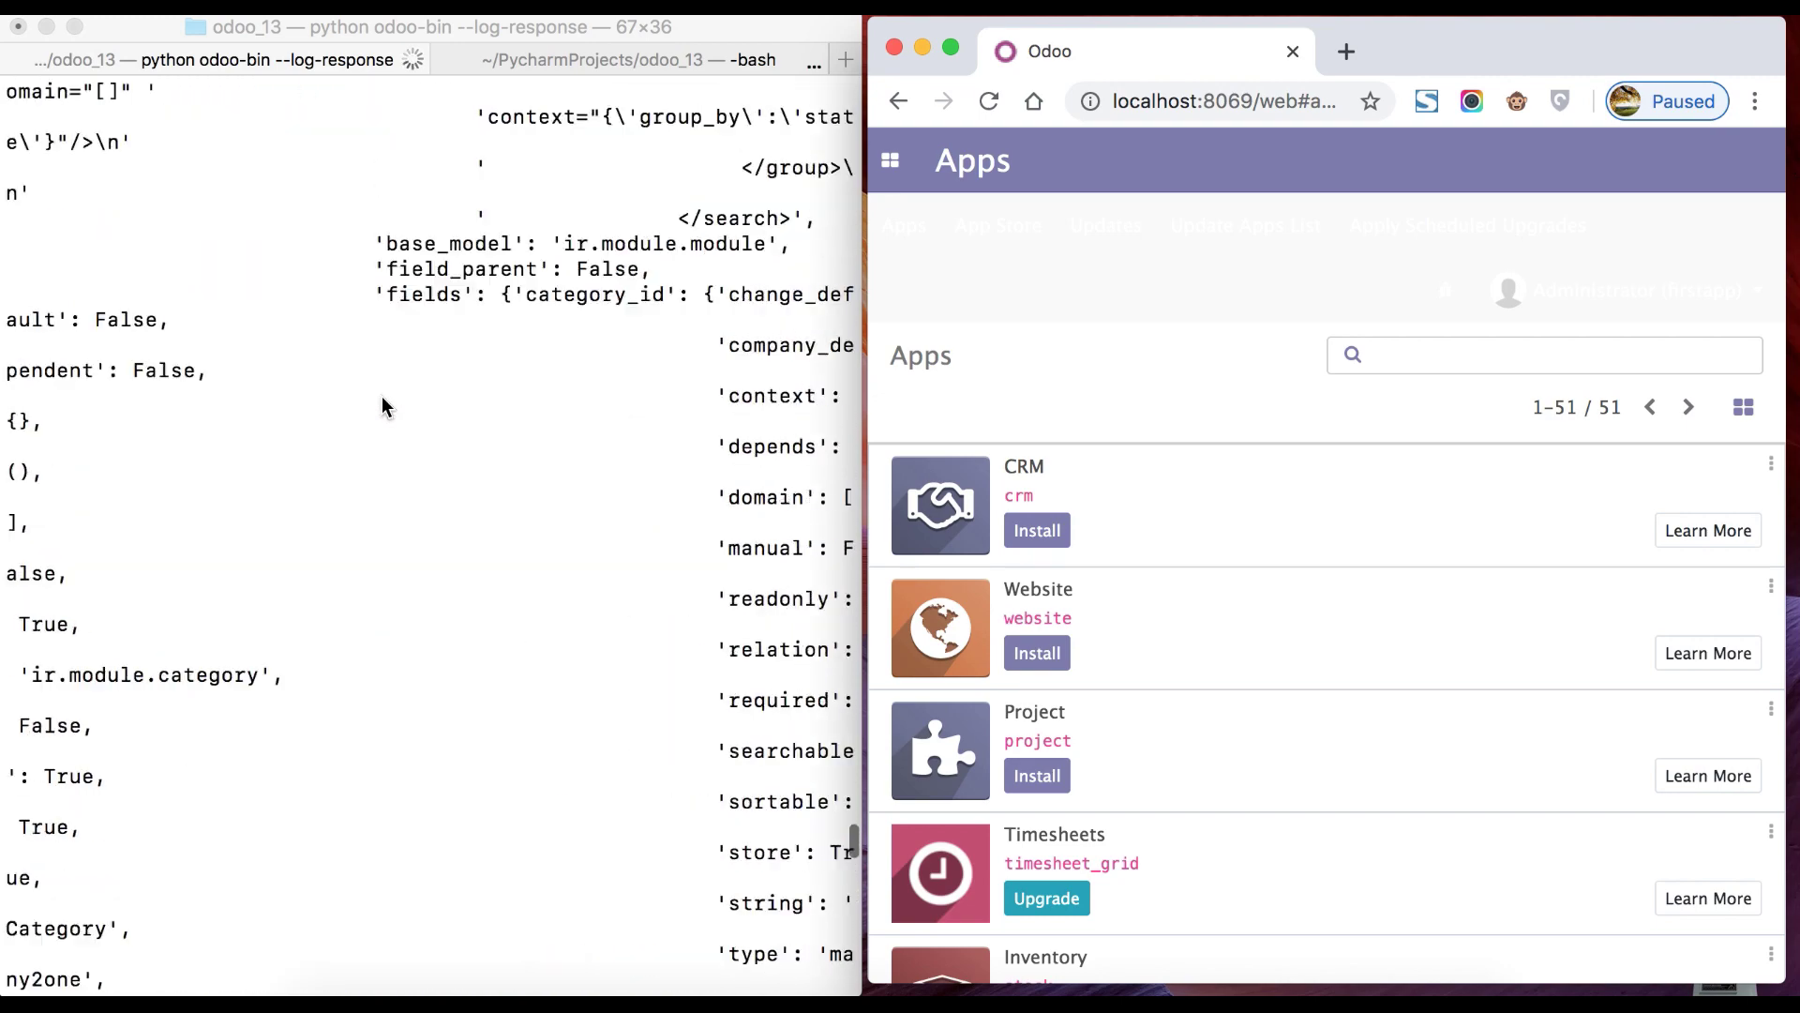
{"action": "scroll", "coordinate": [383, 406], "scroll_direction": "up", "scroll_amount": 20}
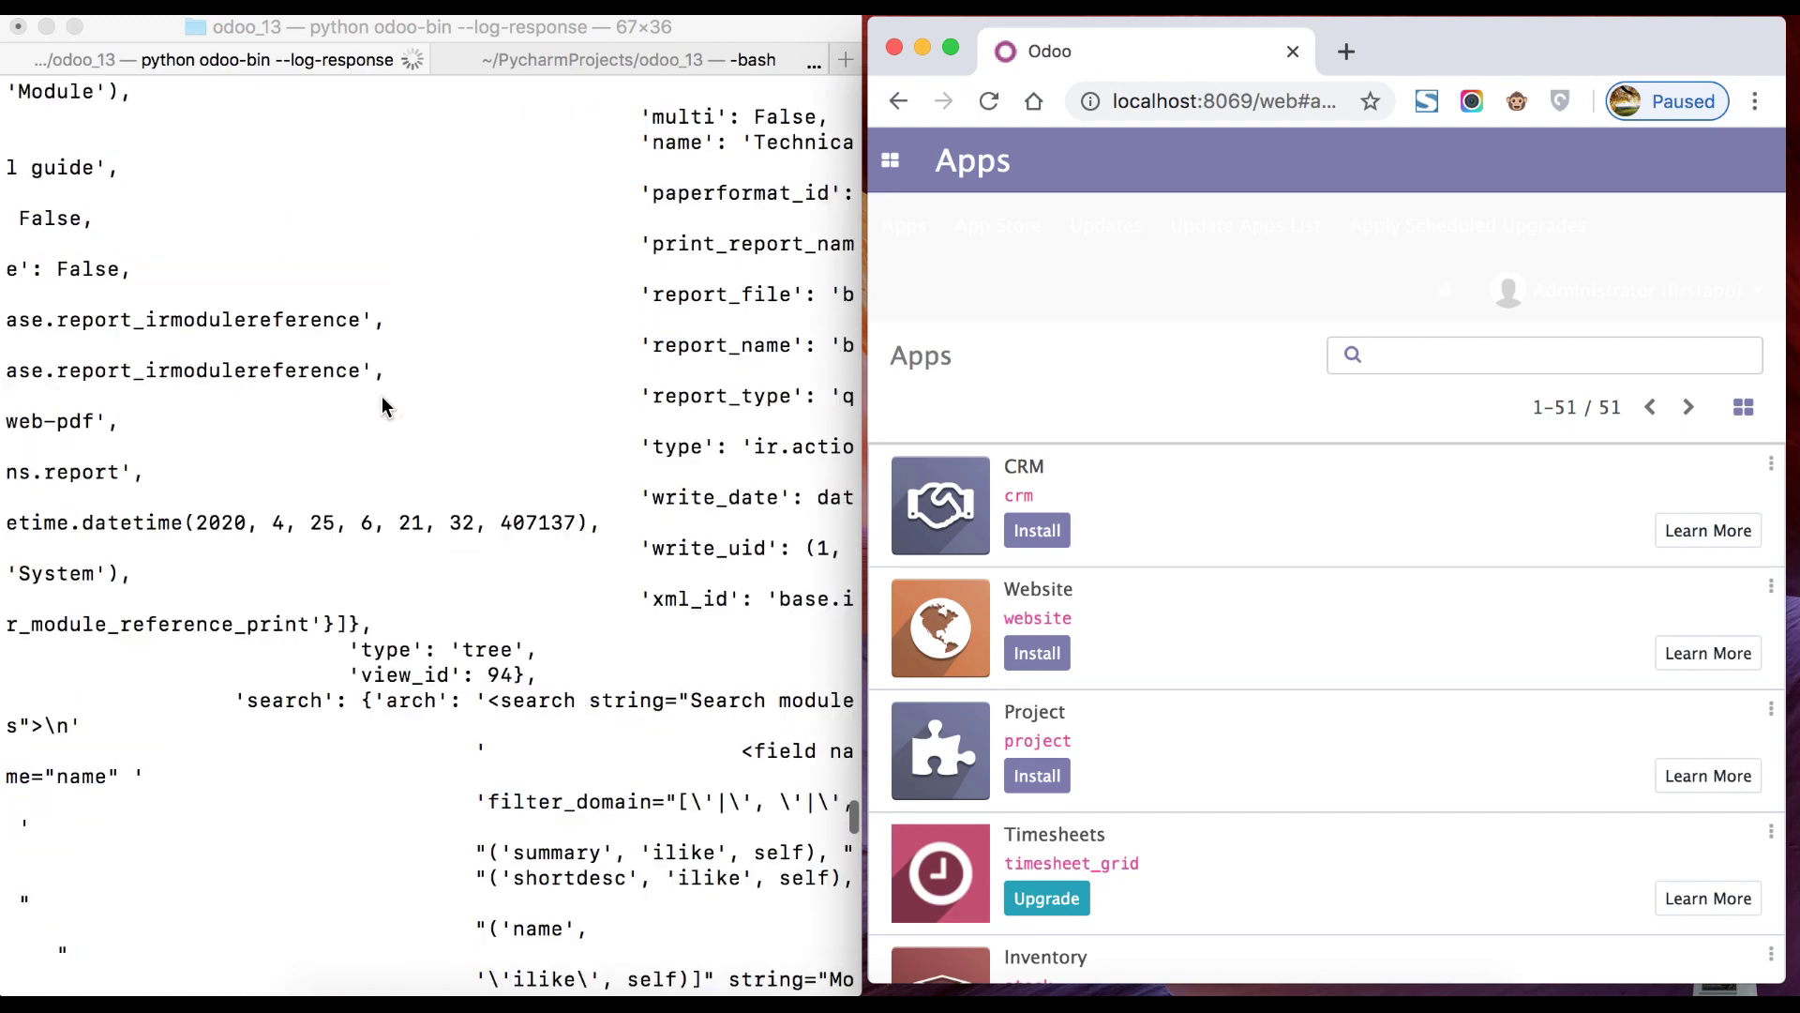
{"action": "scroll", "coordinate": [383, 406], "scroll_direction": "up", "scroll_amount": 1}
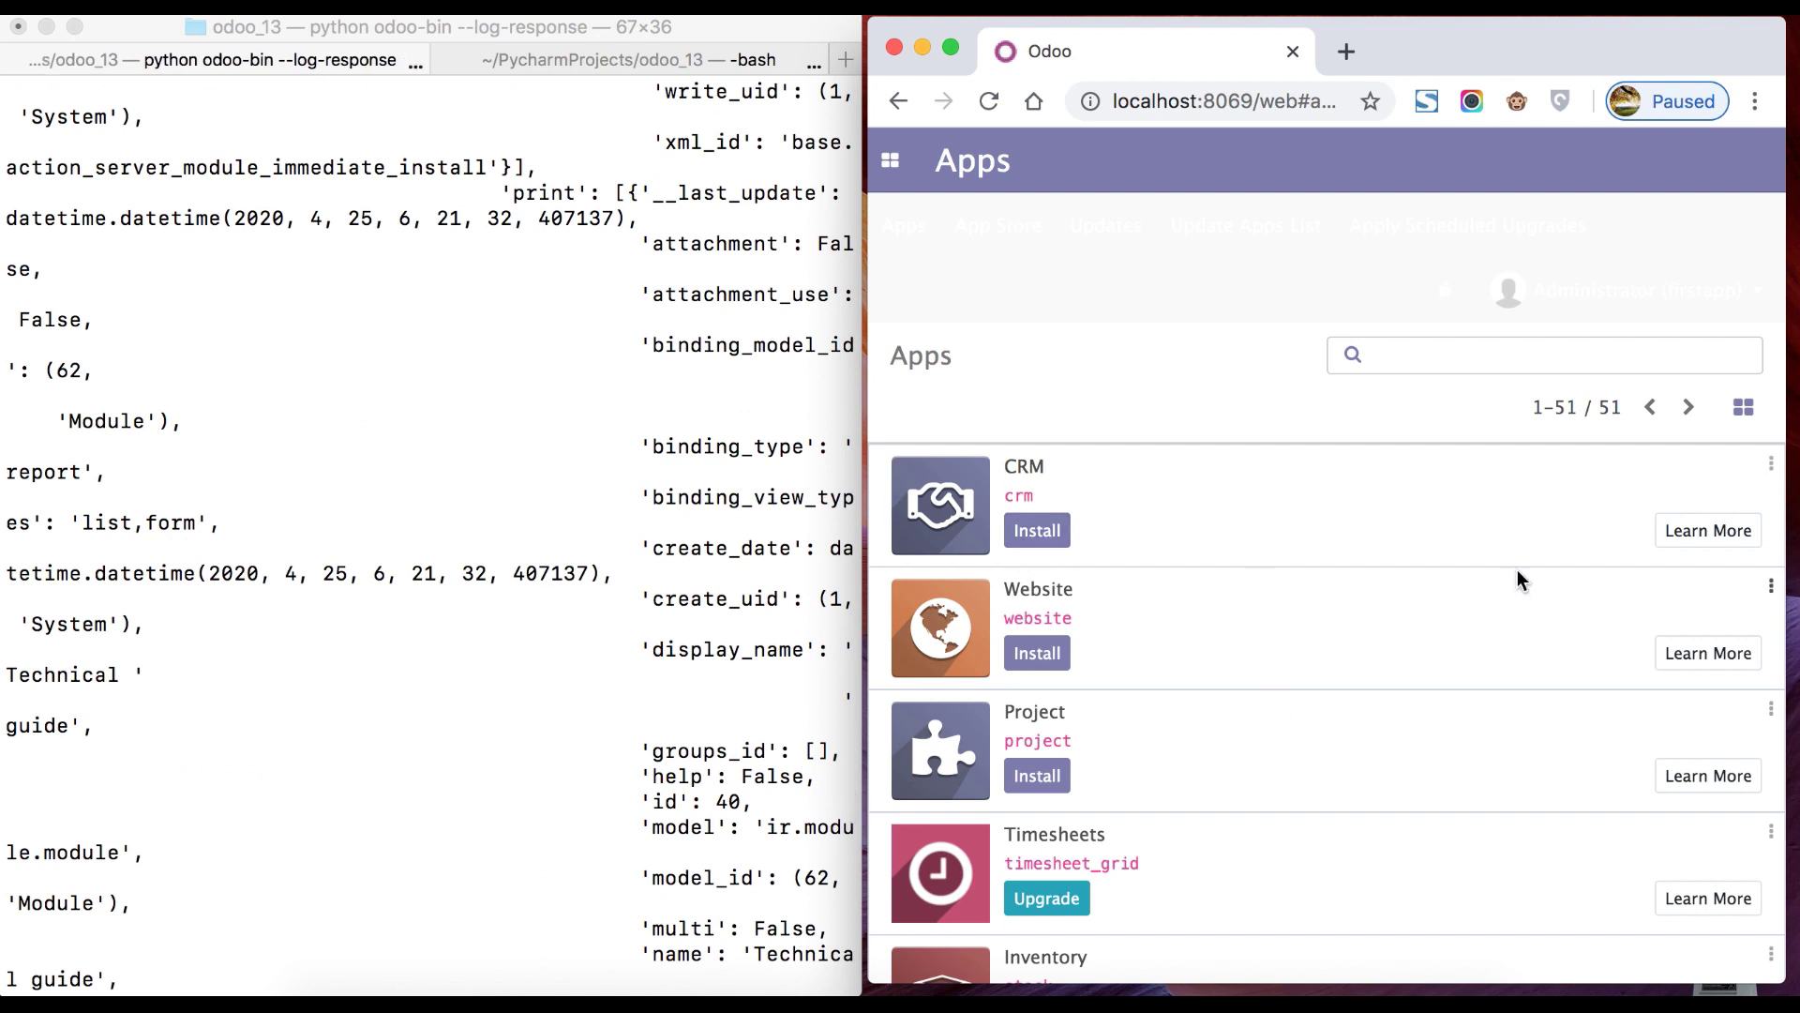
Review the response log produced by opening the CRM module's info, and go back to the Apps list in the browser.
{"action": "left_click", "coordinate": [1771, 463]}
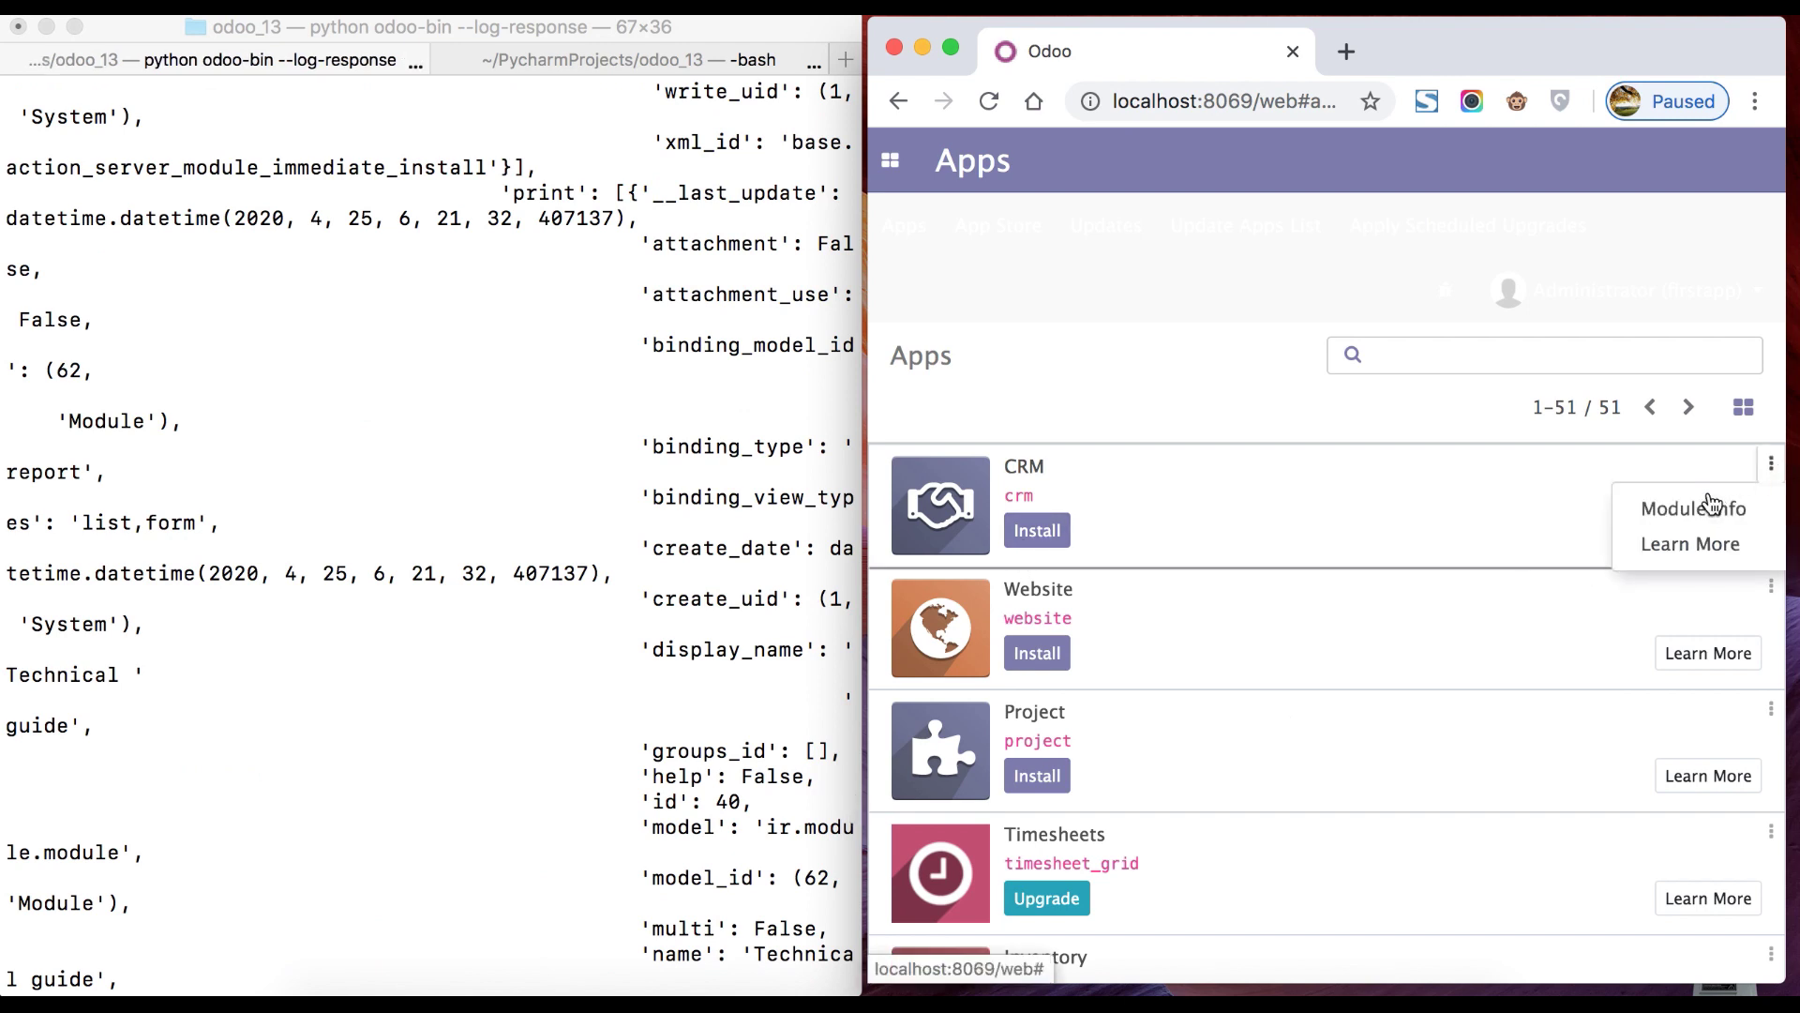
{"action": "left_click", "coordinate": [1650, 510]}
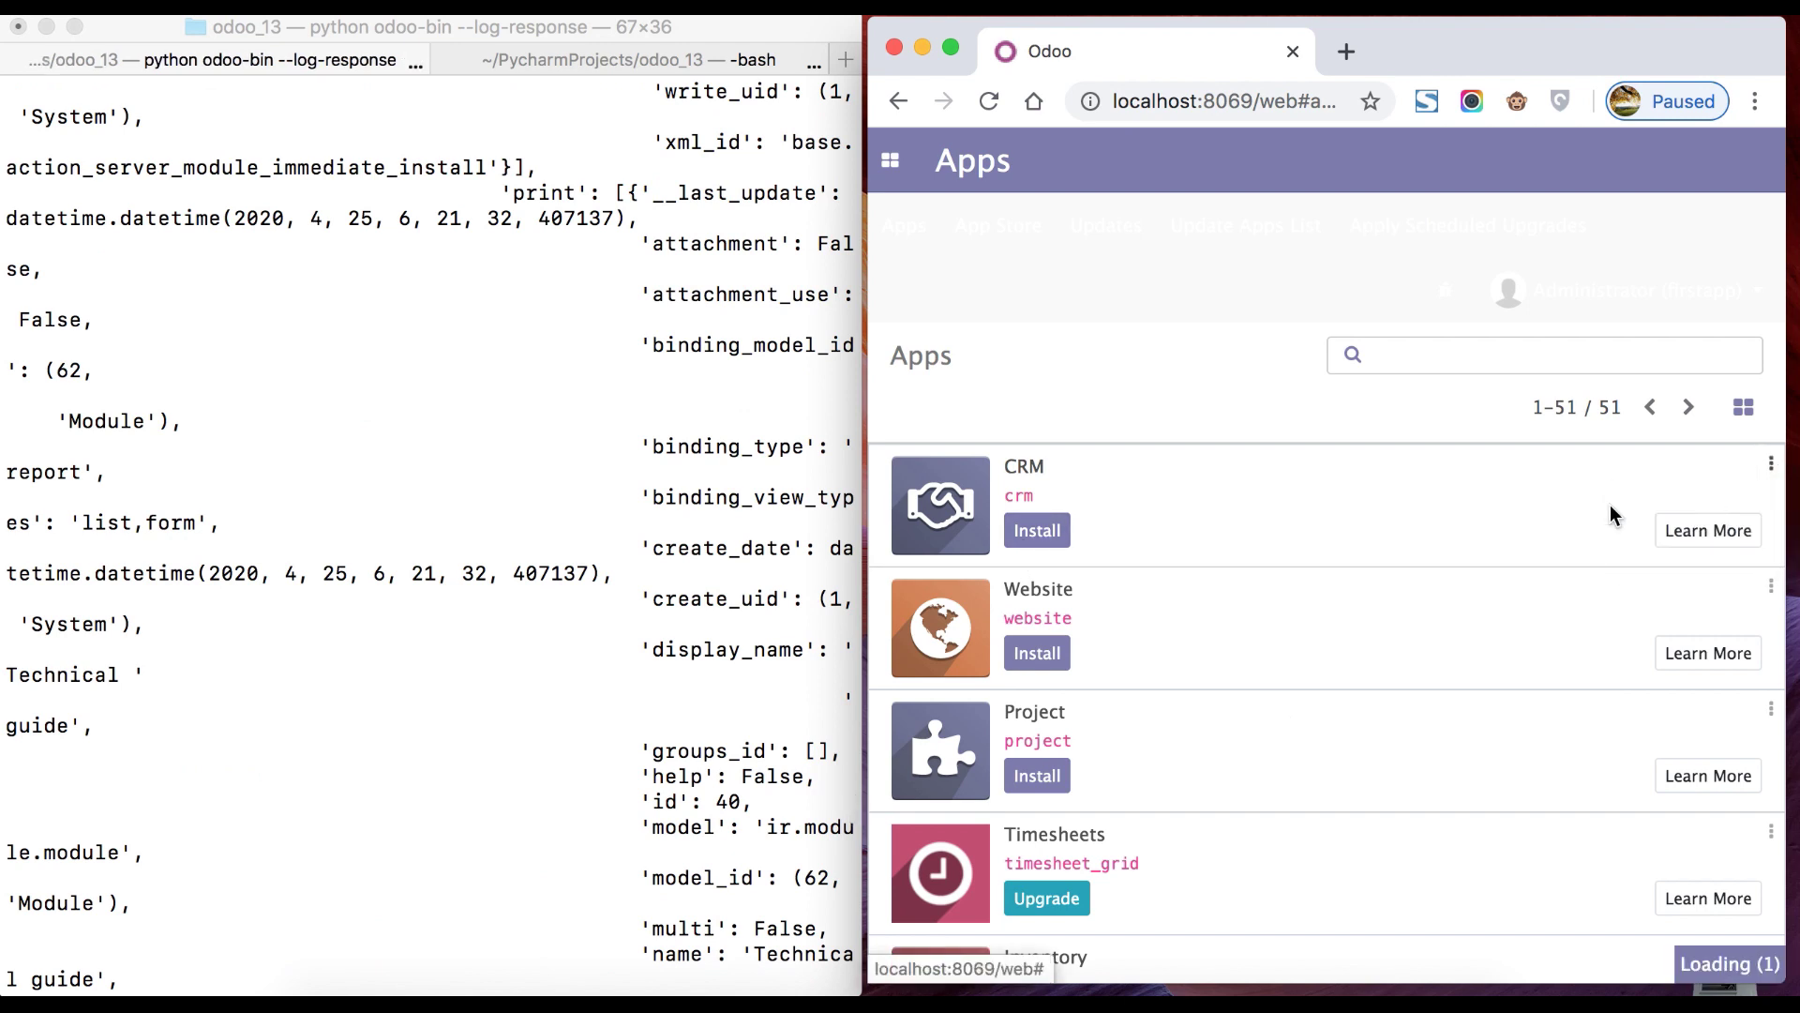
{"action": "left_click", "coordinate": [468, 605]}
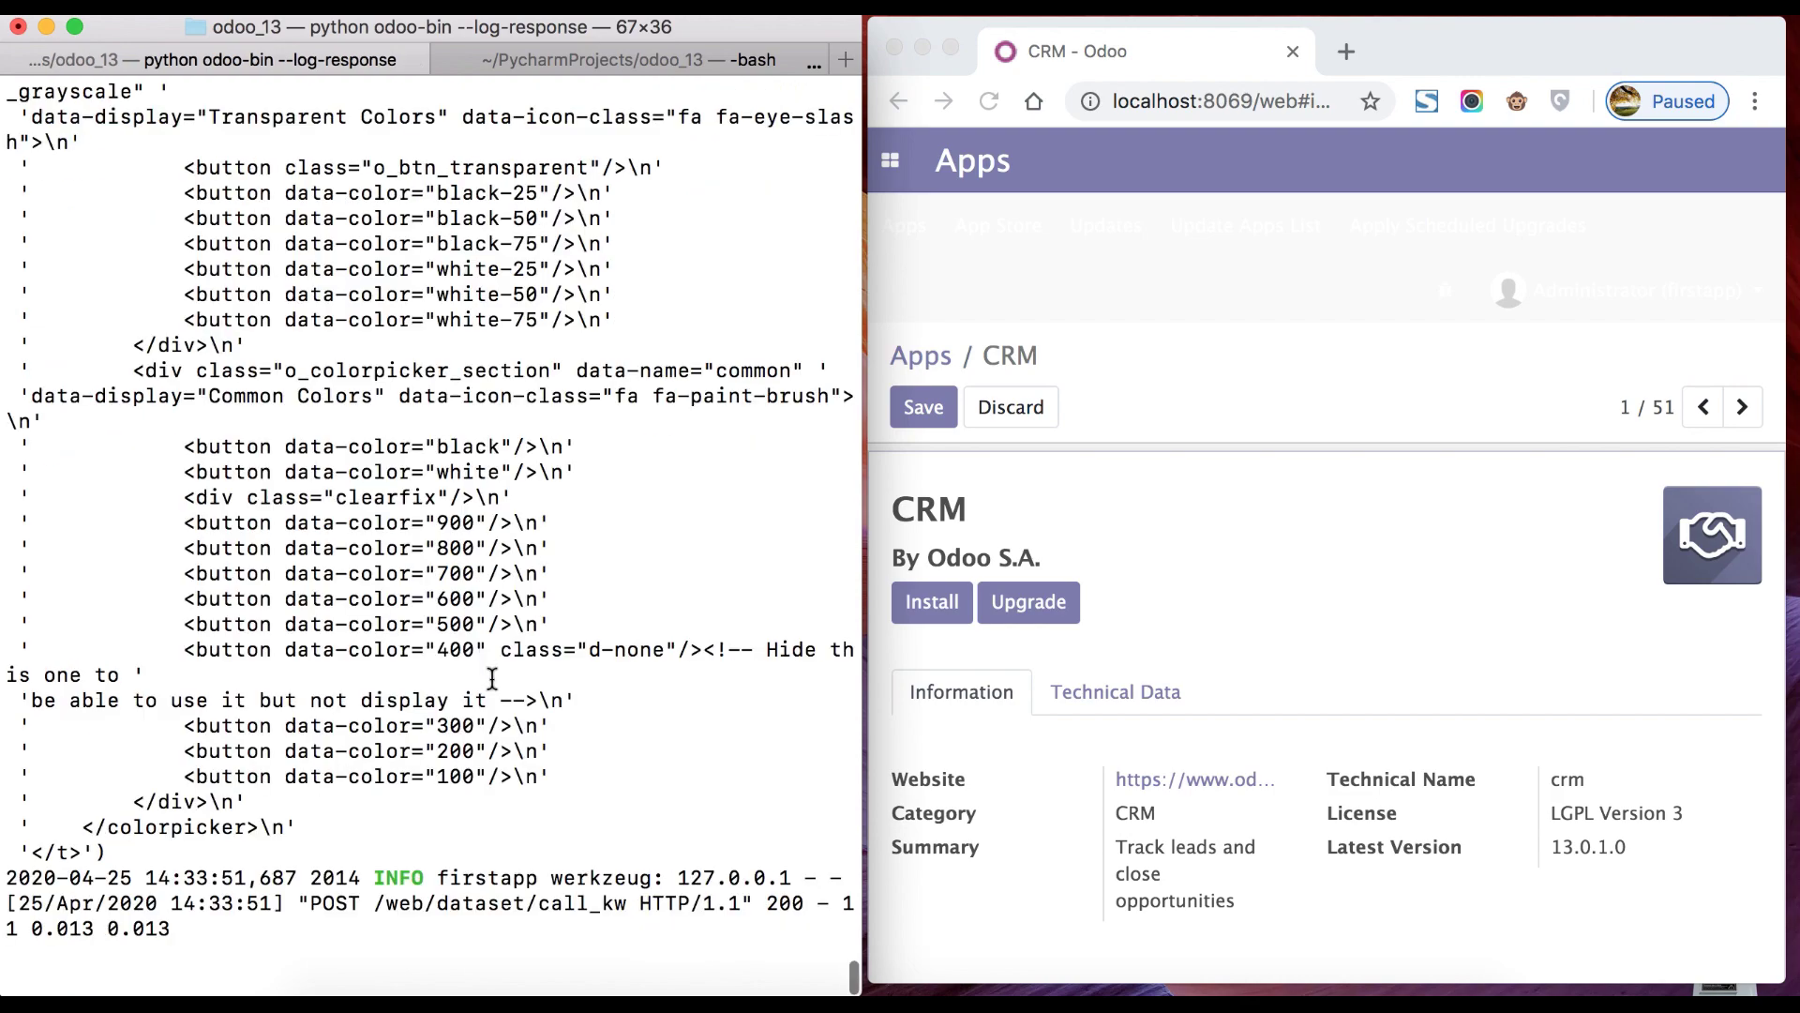
{"action": "scroll", "coordinate": [492, 677], "scroll_direction": "up", "scroll_amount": 10}
{"action": "scroll", "coordinate": [493, 677], "scroll_direction": "down", "scroll_amount": 10}
{"action": "left_click", "coordinate": [909, 352]}
{"action": "left_click", "coordinate": [909, 352]}
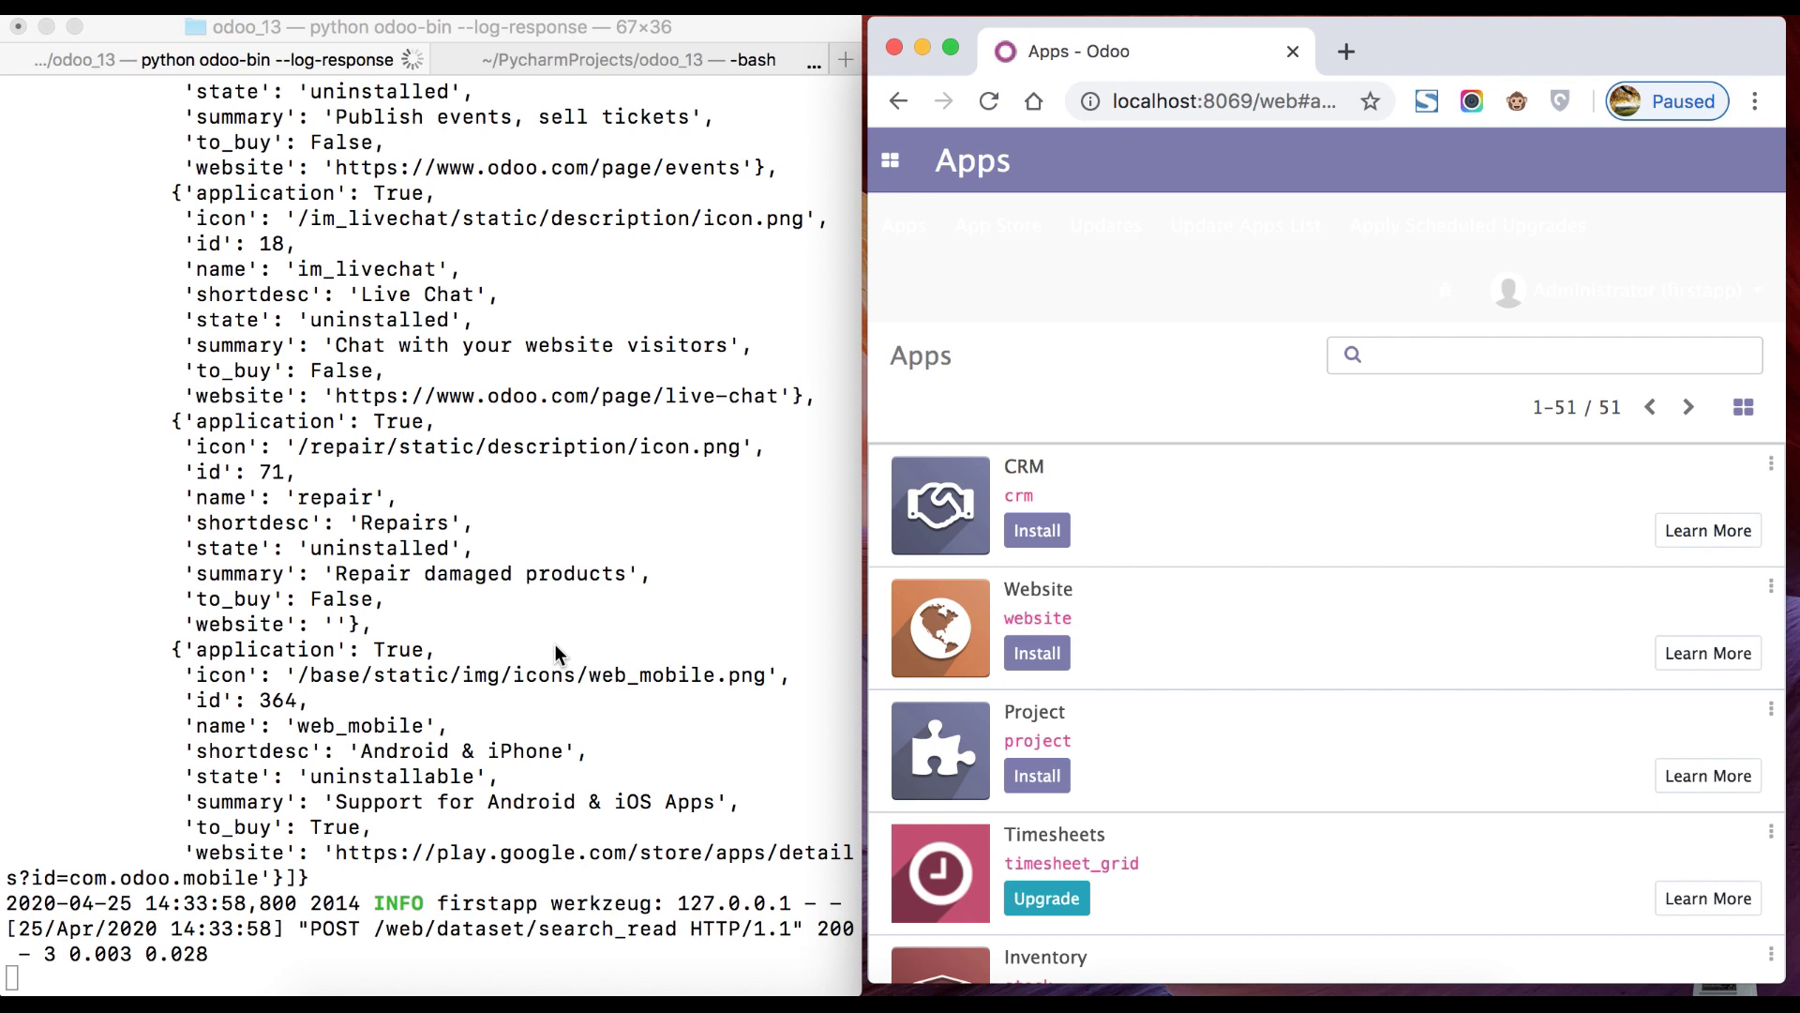
Stop the Odoo server in the terminal and restart it with python odoo-bin --log-sql.
{"action": "left_click", "coordinate": [555, 644]}
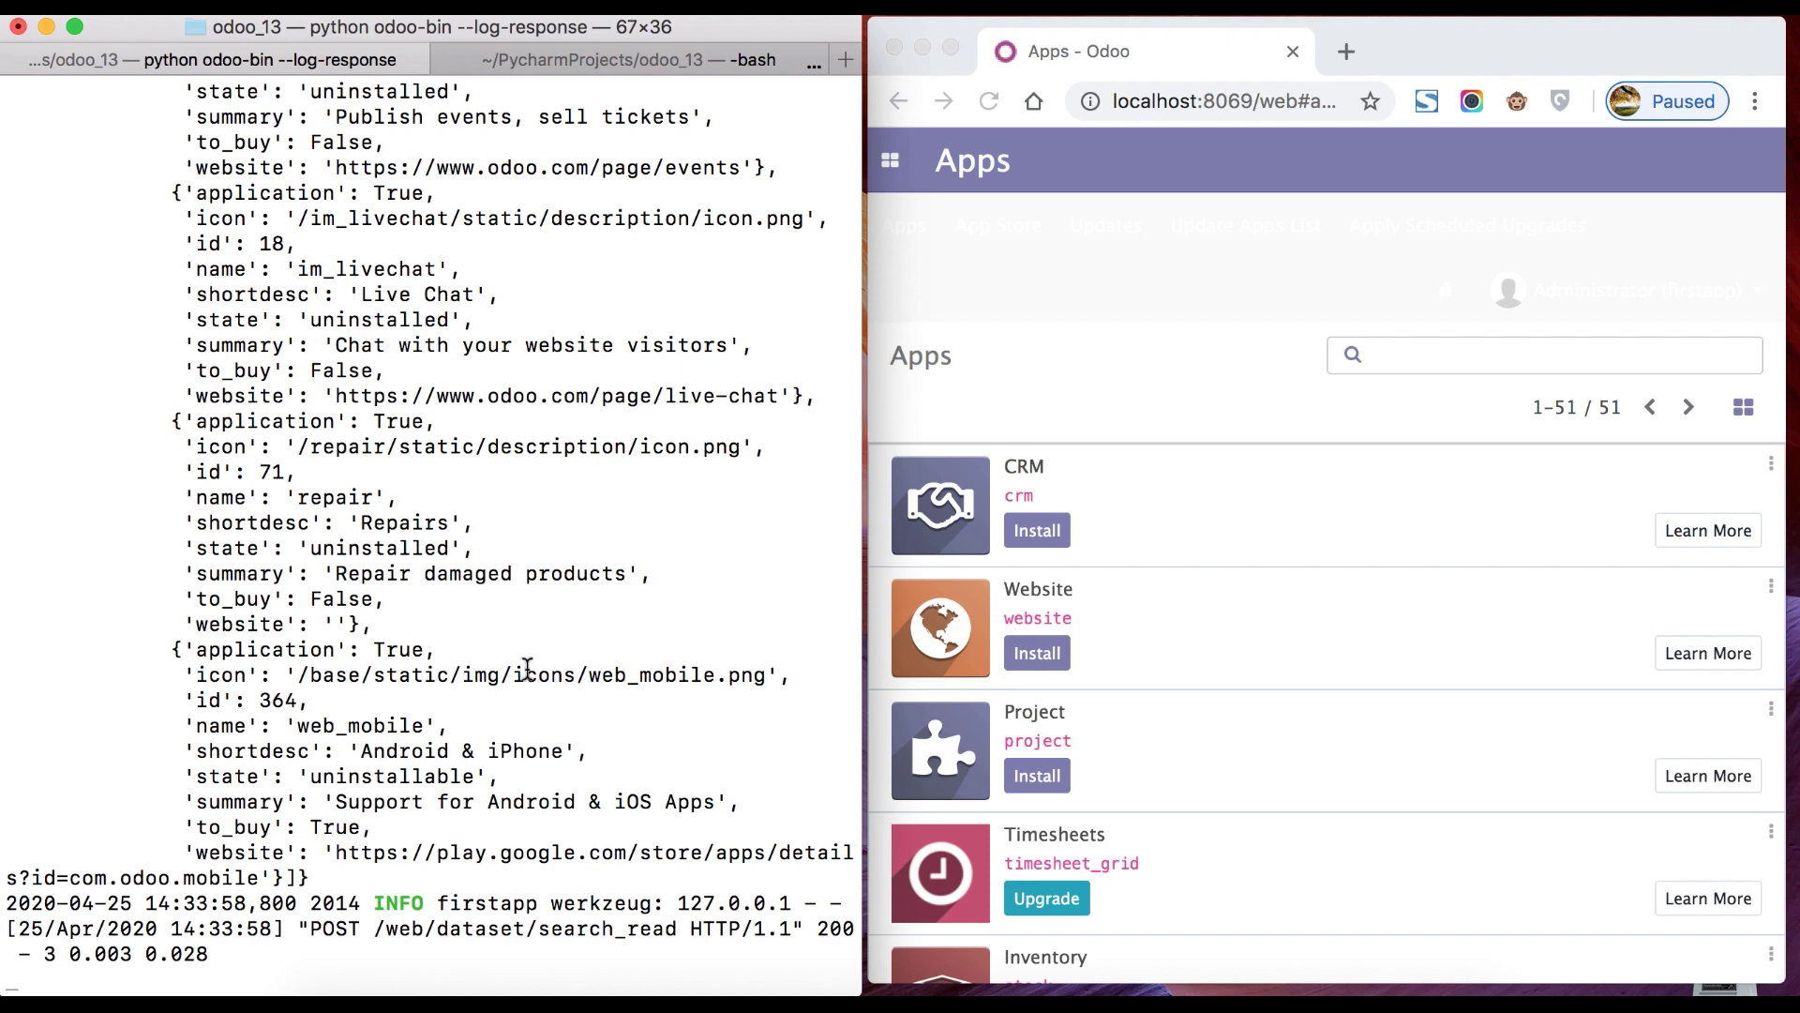
{"action": "key", "text": "ctrl+c"}
{"action": "key", "text": "ctrl+c"}
{"action": "key", "text": "Return"}
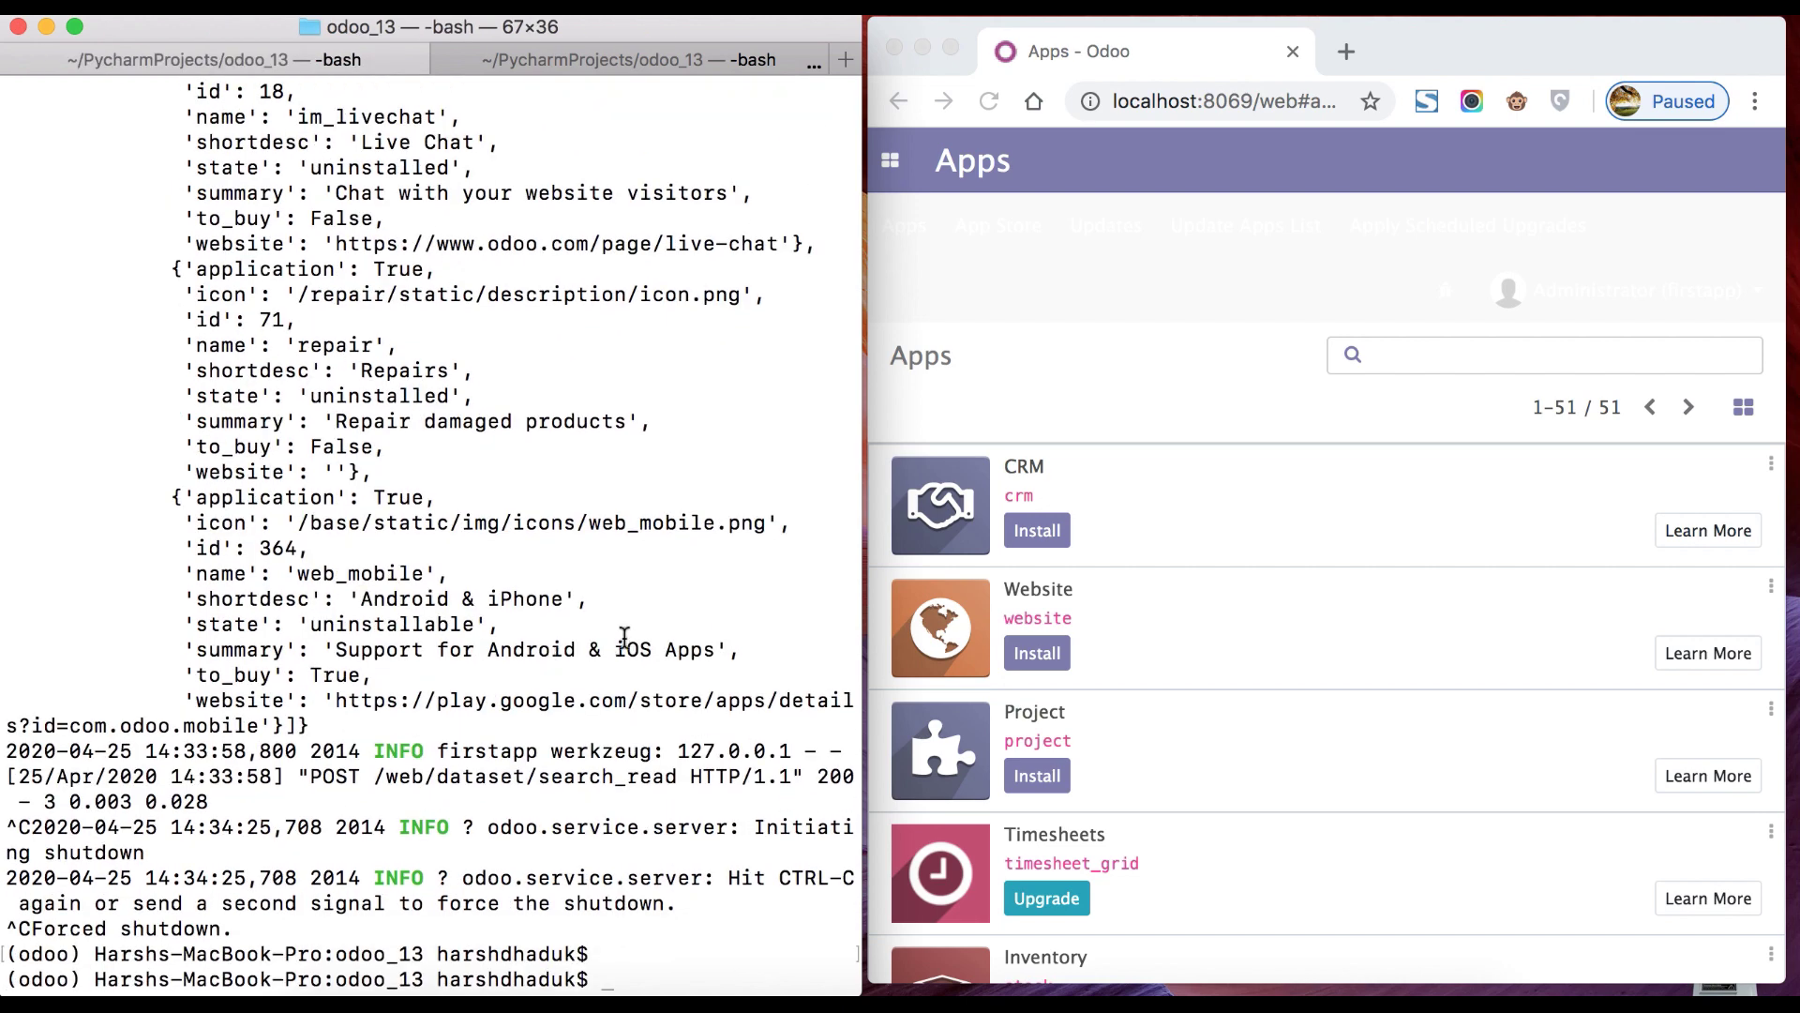
{"action": "key", "text": "Up"}
{"action": "key", "text": "BackSpace"}
{"action": "key", "text": "BackSpace"}
{"action": "key", "text": "BackSpace"}
{"action": "key", "text": "BackSpace"}
{"action": "key", "text": "BackSpace"}
{"action": "key", "text": "BackSpace"}
{"action": "key", "text": "BackSpace"}
{"action": "key", "text": "BackSpace"}
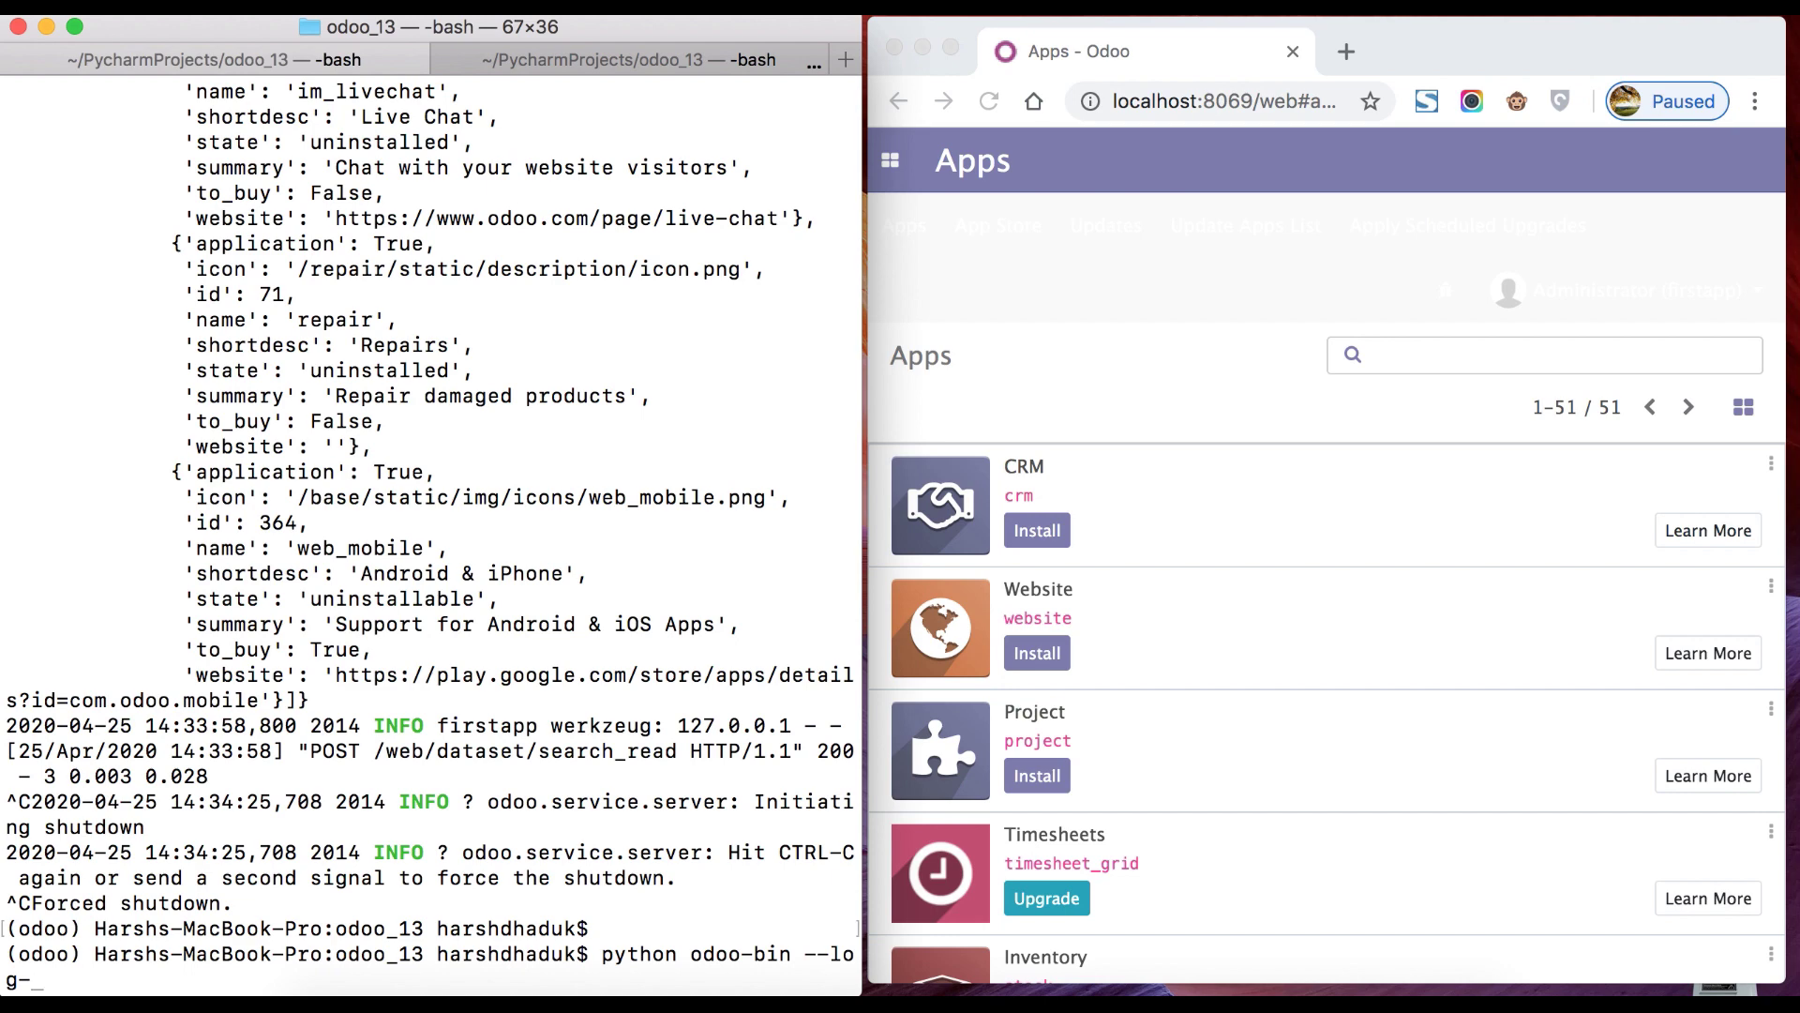
{"action": "type", "text": "sql"}
{"action": "key", "text": "Return"}
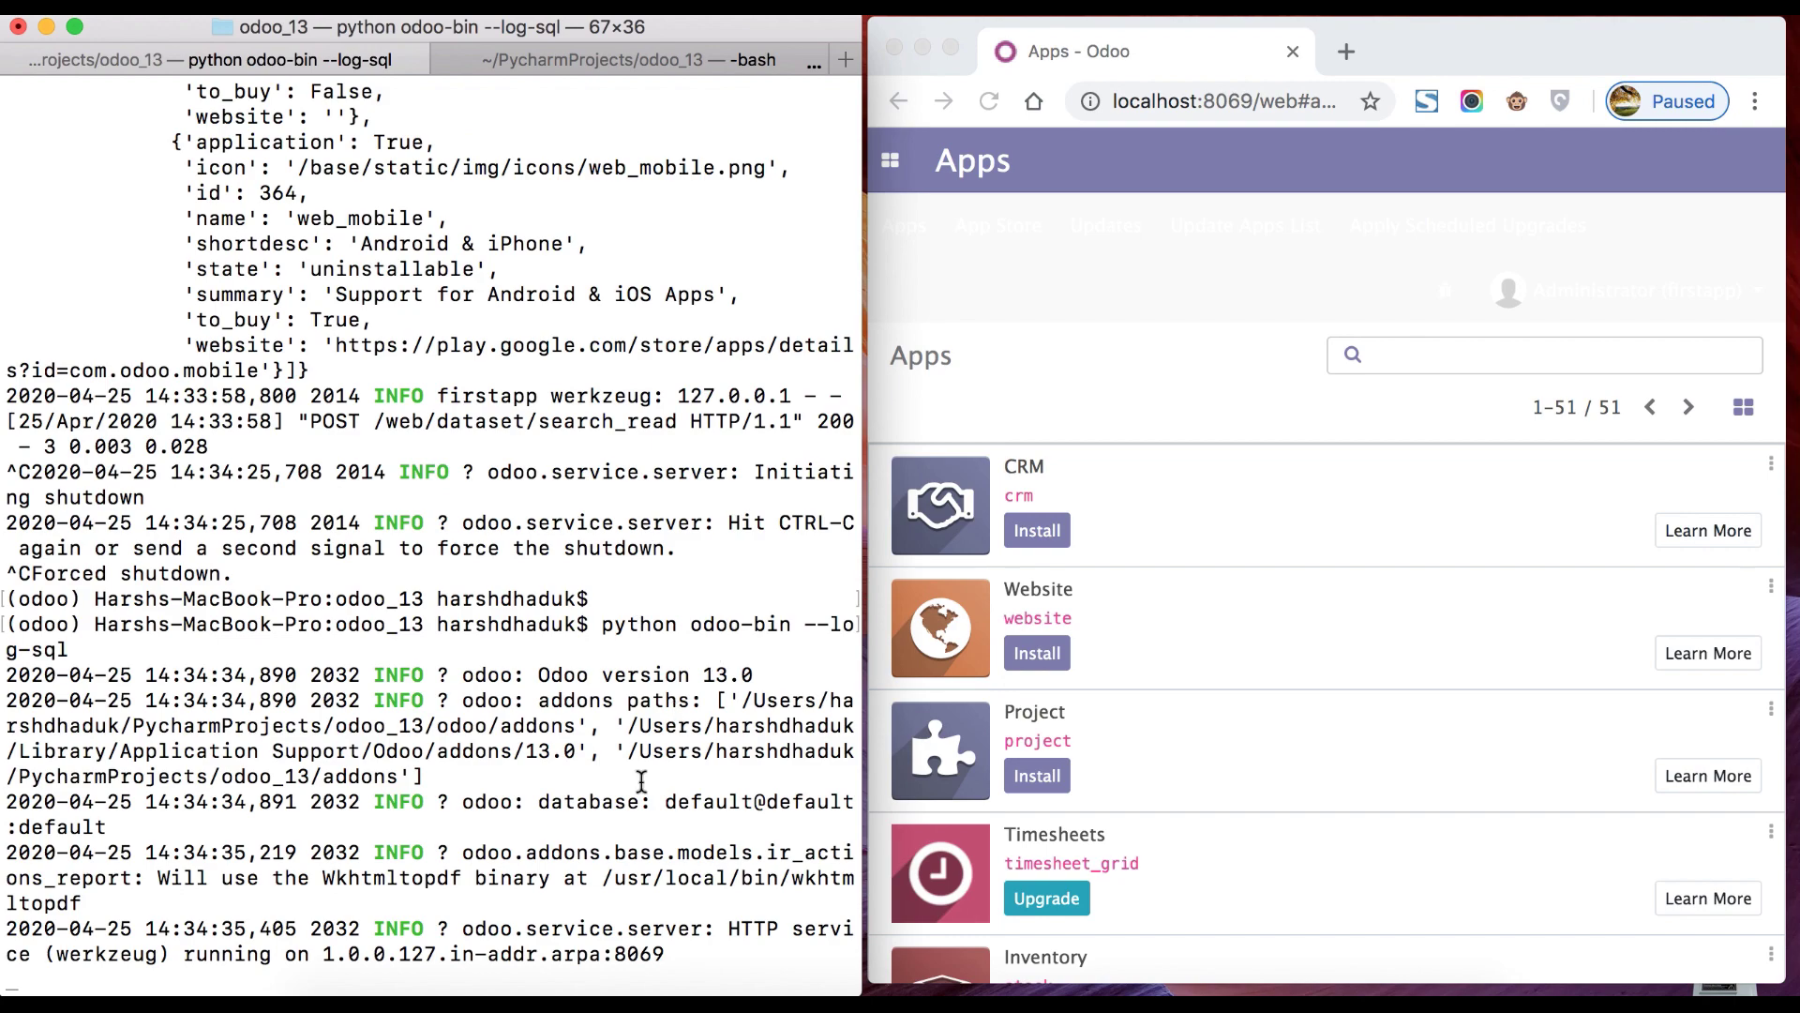
Reload the Apps page in the browser and examine the SQL queries and connection entries logged in the terminal.
{"action": "left_click", "coordinate": [1056, 296]}
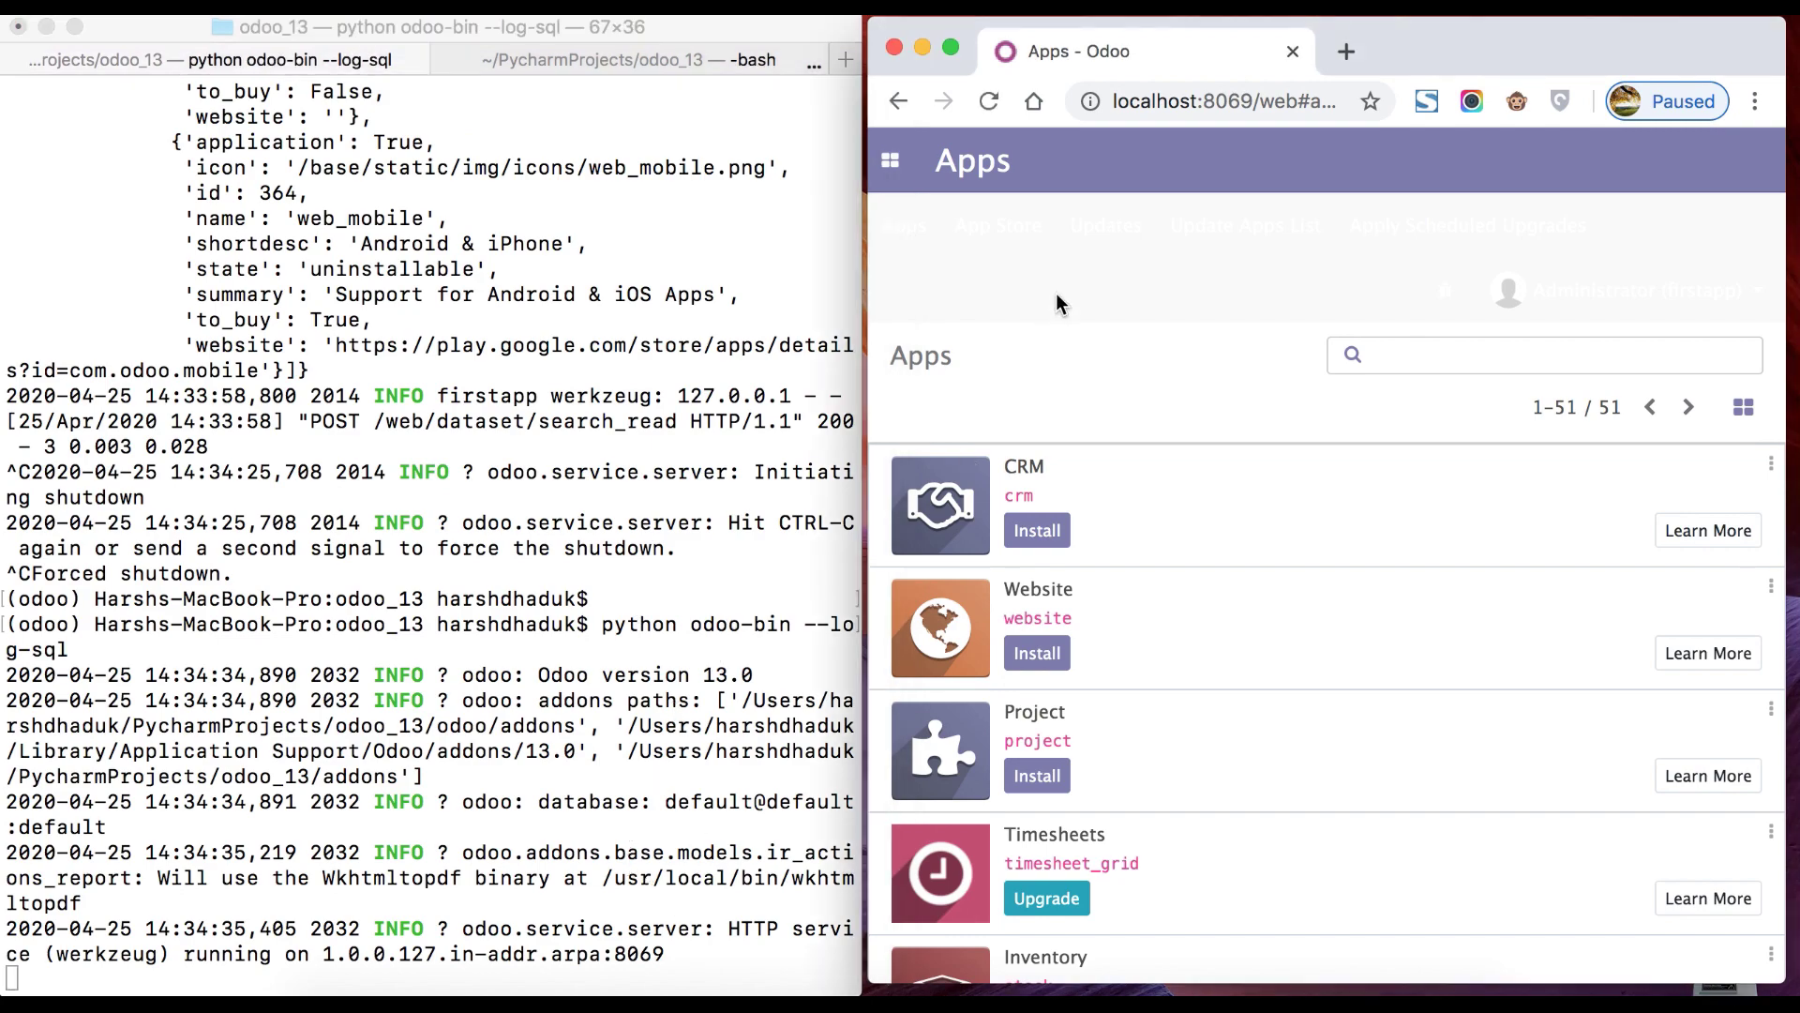
{"action": "left_click", "coordinate": [989, 101]}
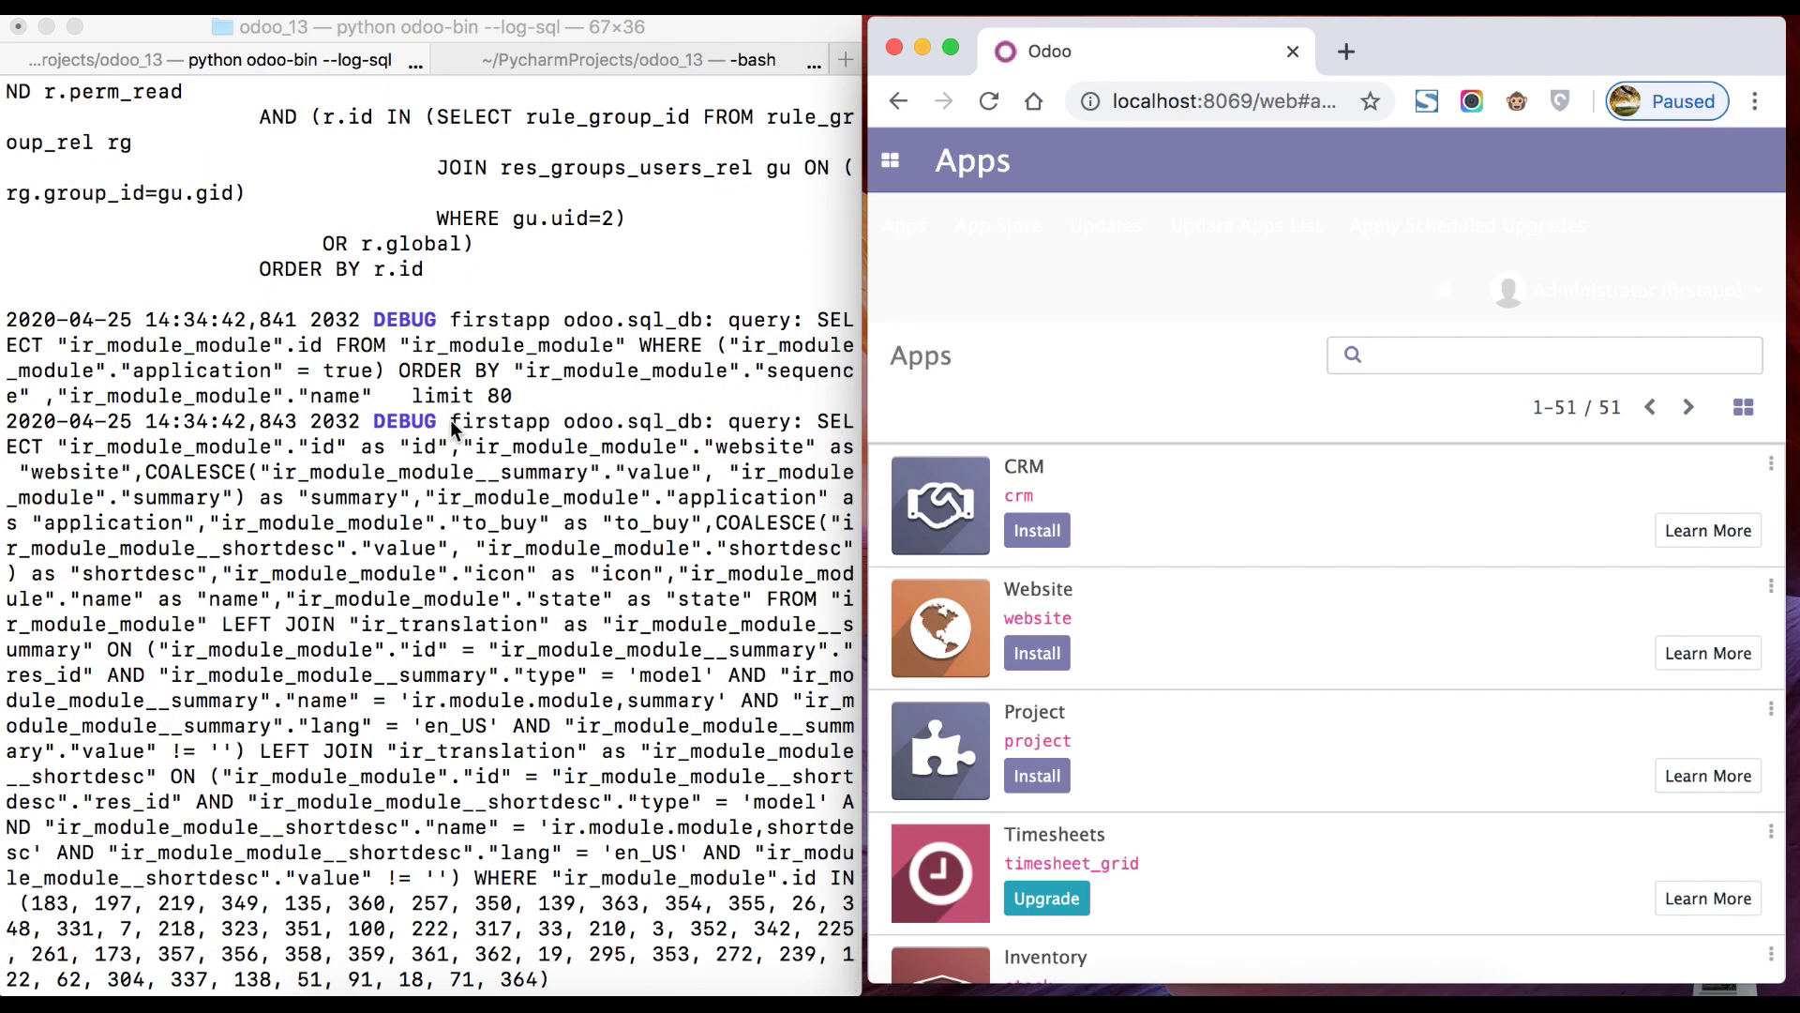
{"action": "left_click", "coordinate": [466, 457]}
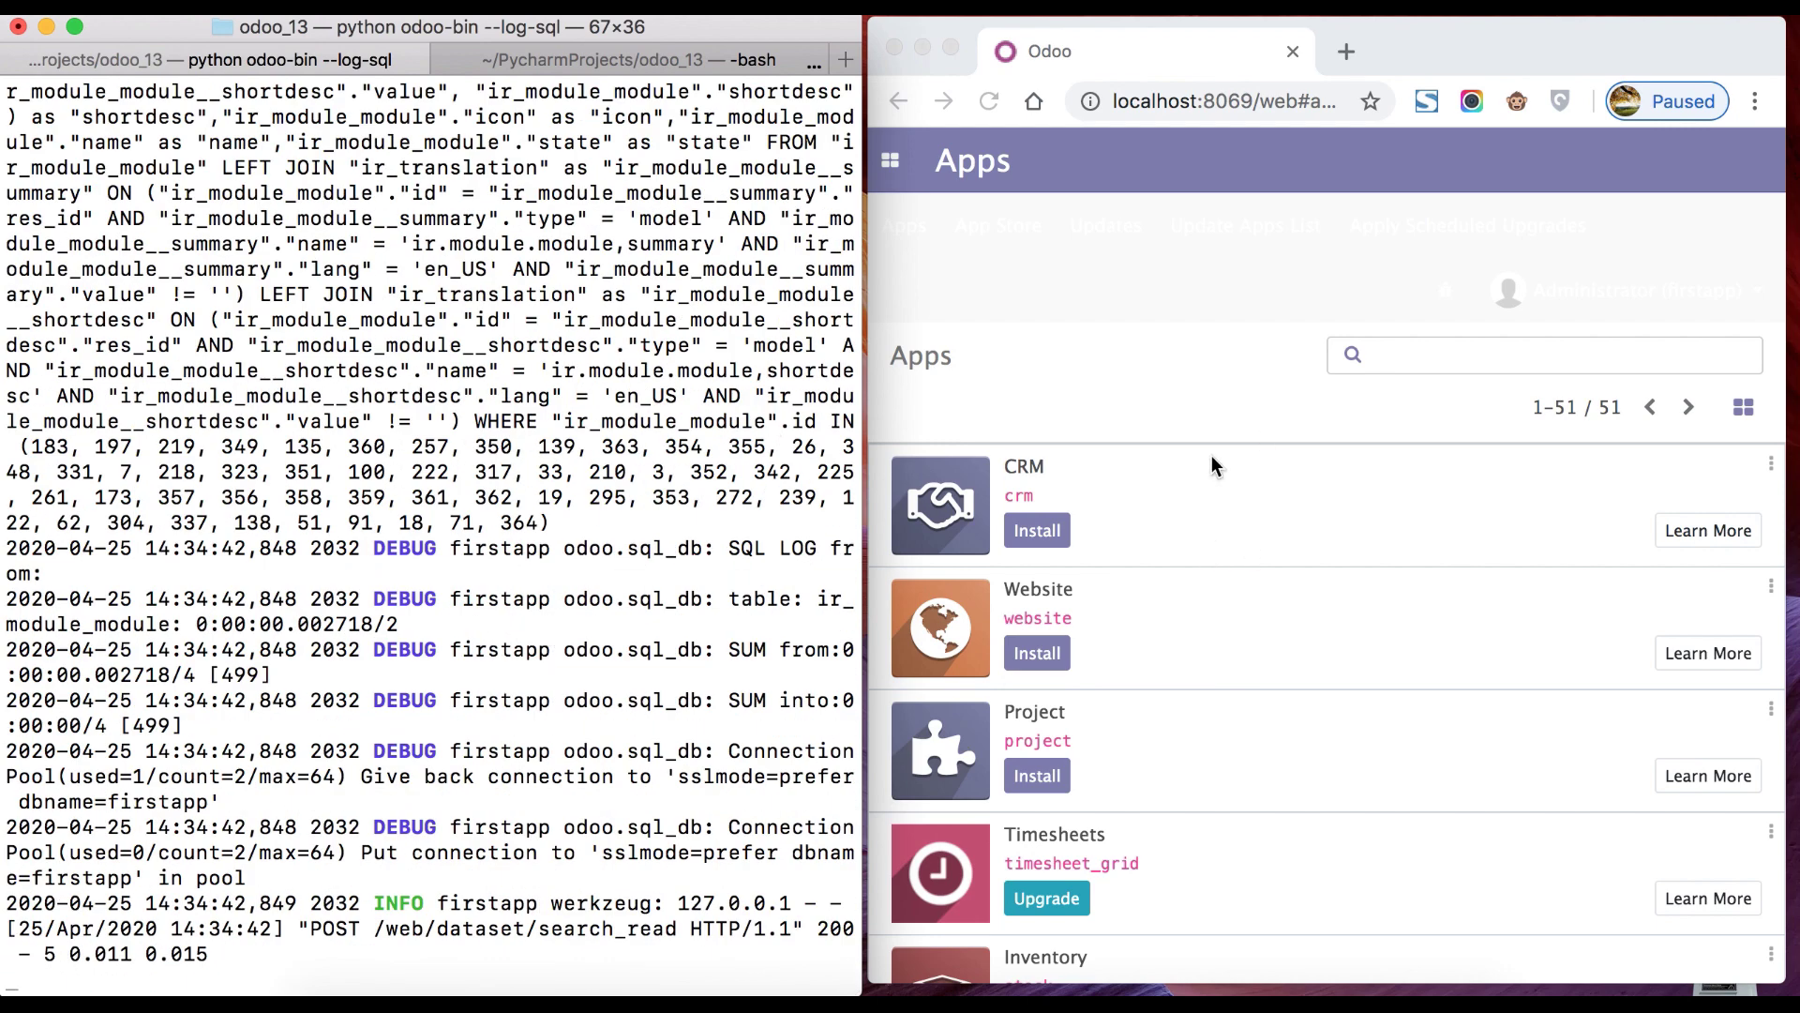
{"action": "left_click", "coordinate": [1195, 386]}
{"action": "scroll", "coordinate": [1204, 648], "scroll_direction": "down", "scroll_amount": 3}
{"action": "scroll", "coordinate": [1204, 649], "scroll_direction": "up", "scroll_amount": 3}
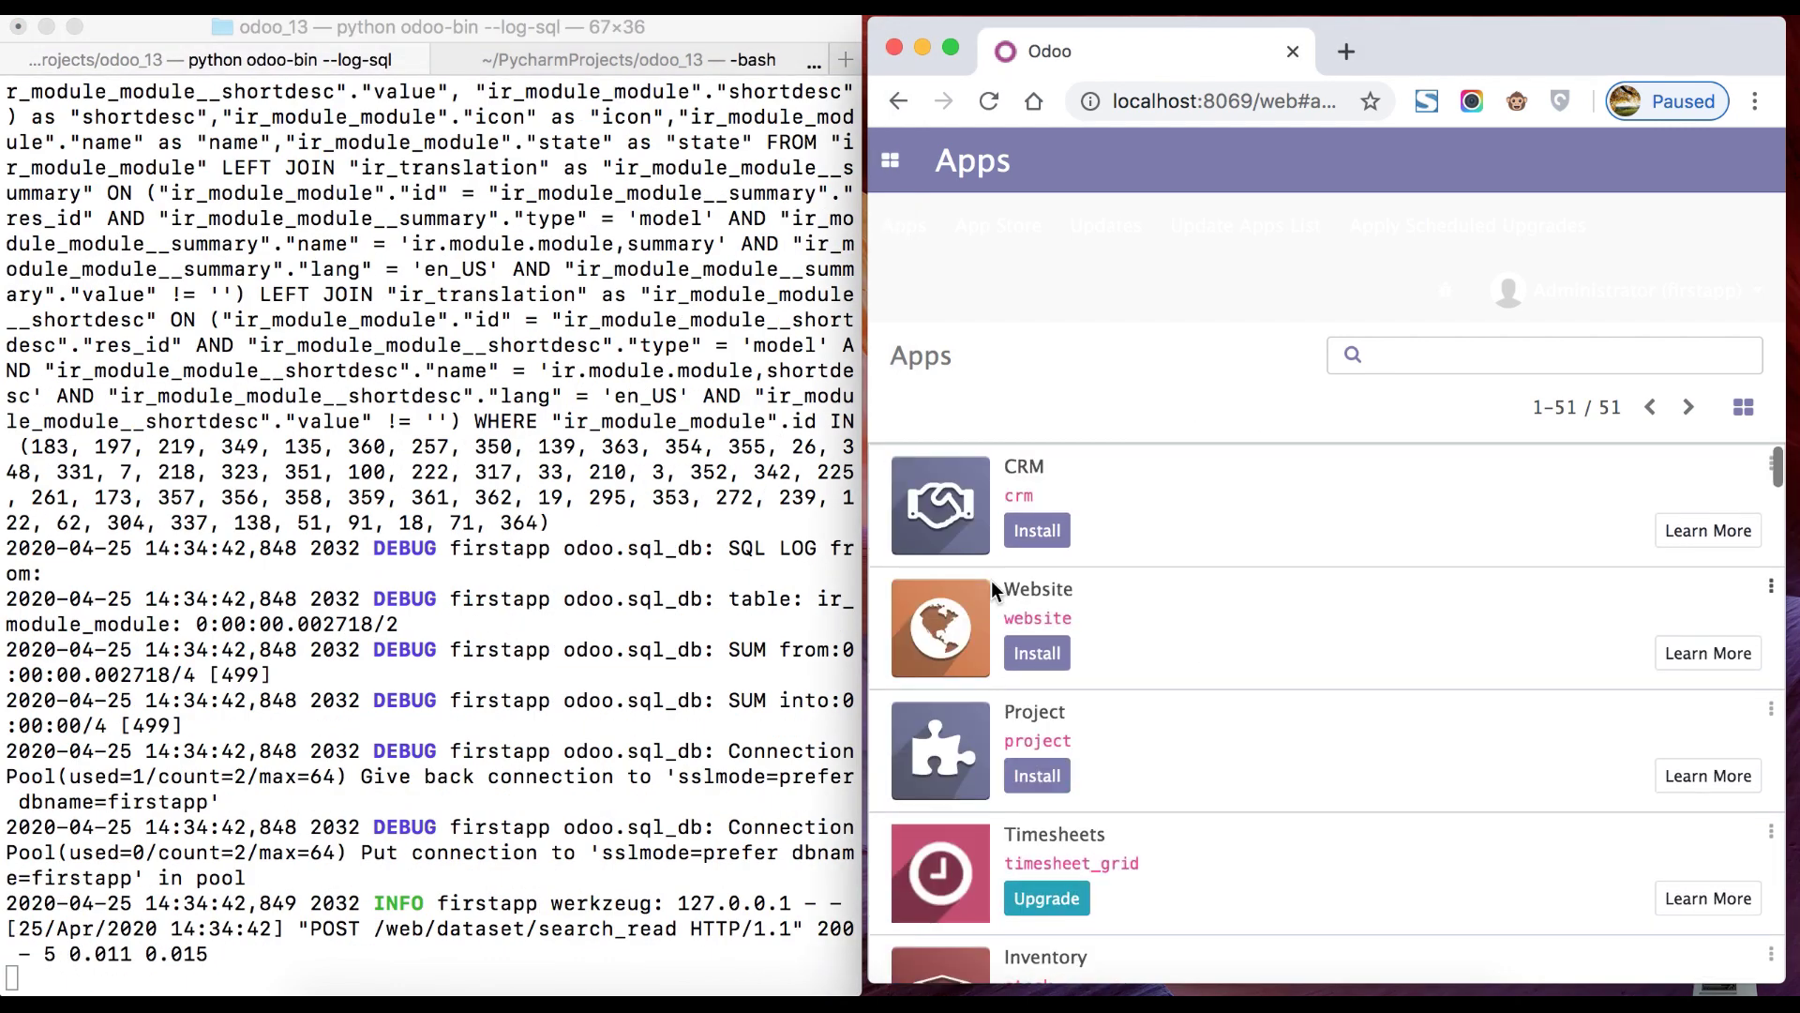
{"action": "scroll", "coordinate": [531, 530], "scroll_direction": "up", "scroll_amount": 10}
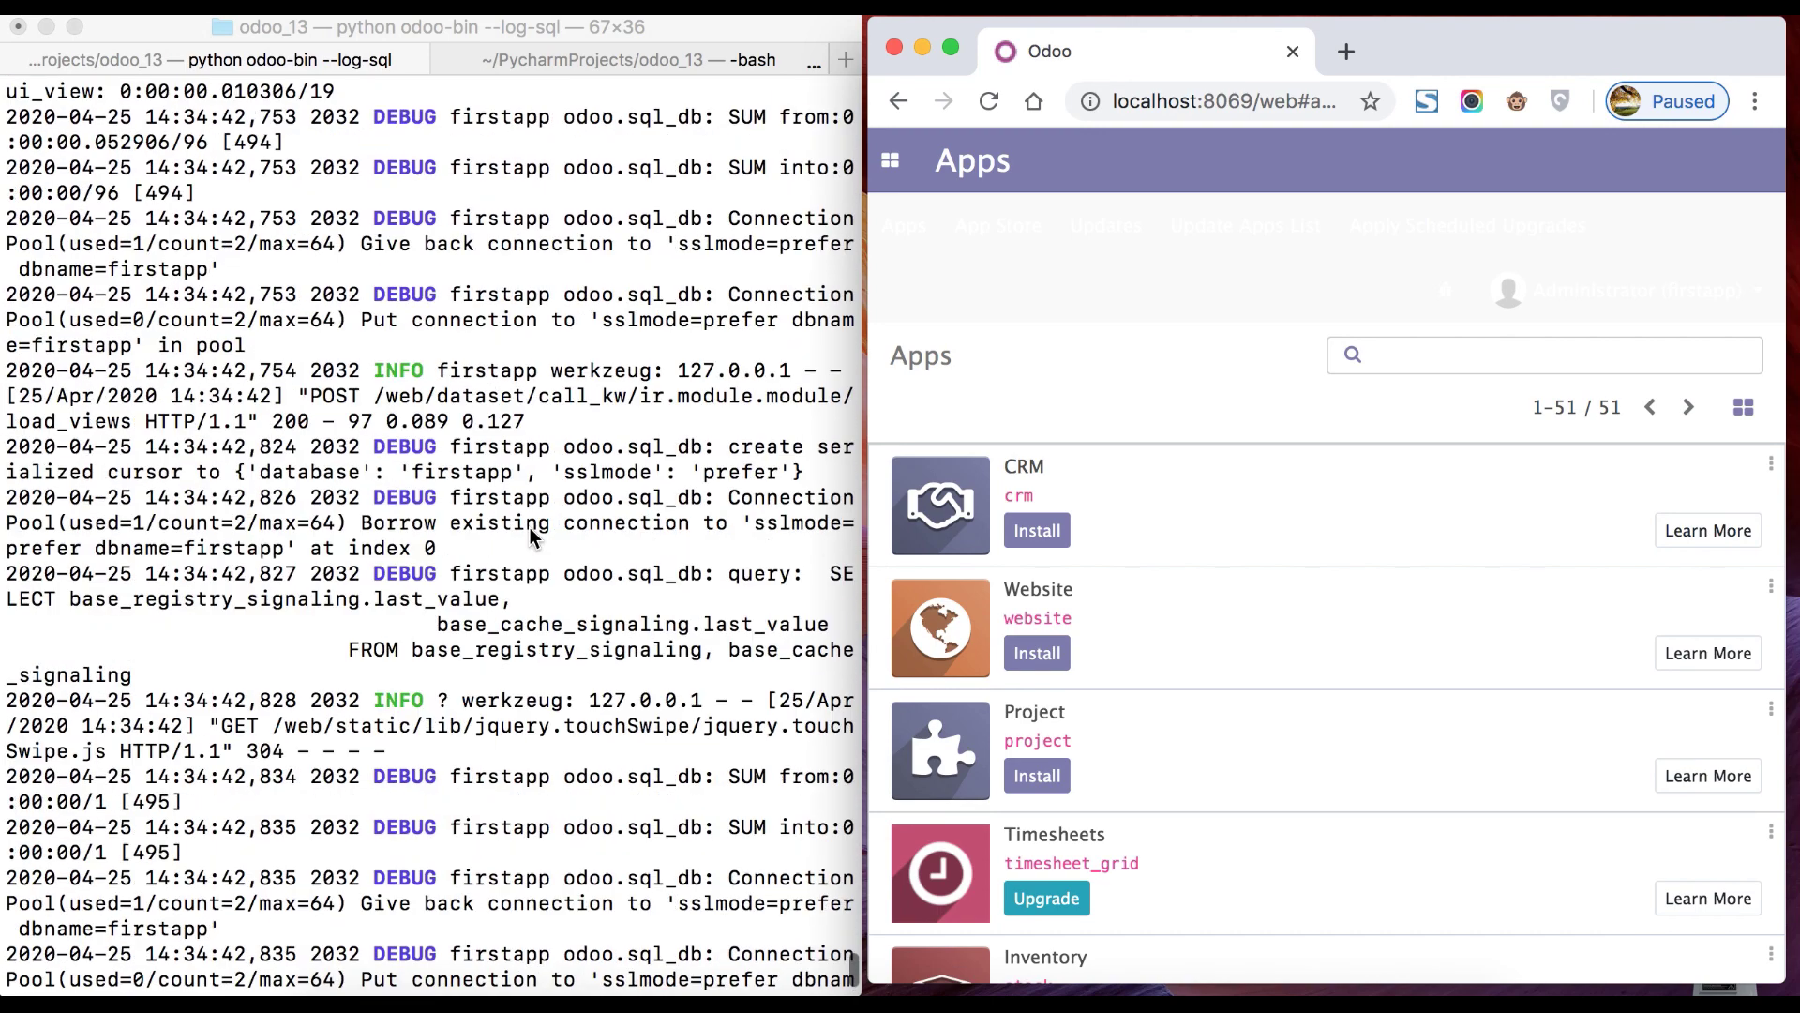
{"action": "scroll", "coordinate": [531, 527], "scroll_direction": "up", "scroll_amount": 15}
{"action": "scroll", "coordinate": [531, 527], "scroll_direction": "down", "scroll_amount": 20}
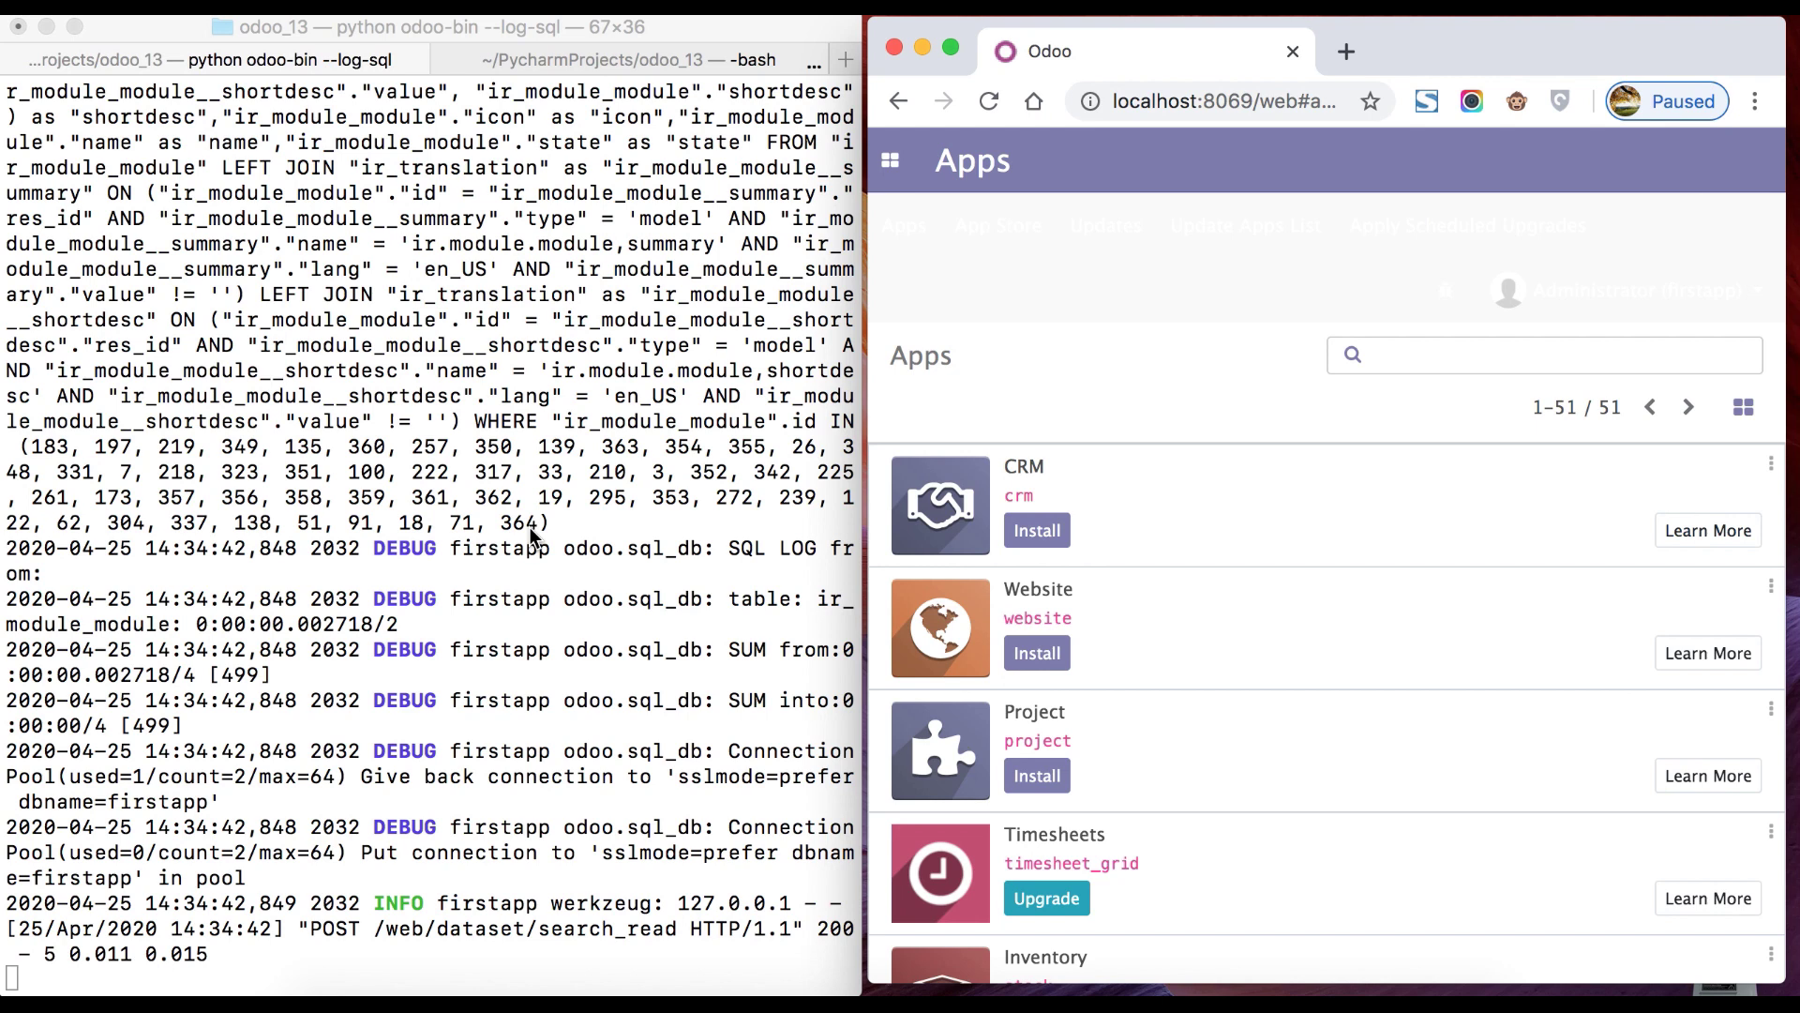
Stop the Odoo server and run python odoo-bin --log-level a to list the accepted log levels.
{"action": "left_click", "coordinate": [530, 527]}
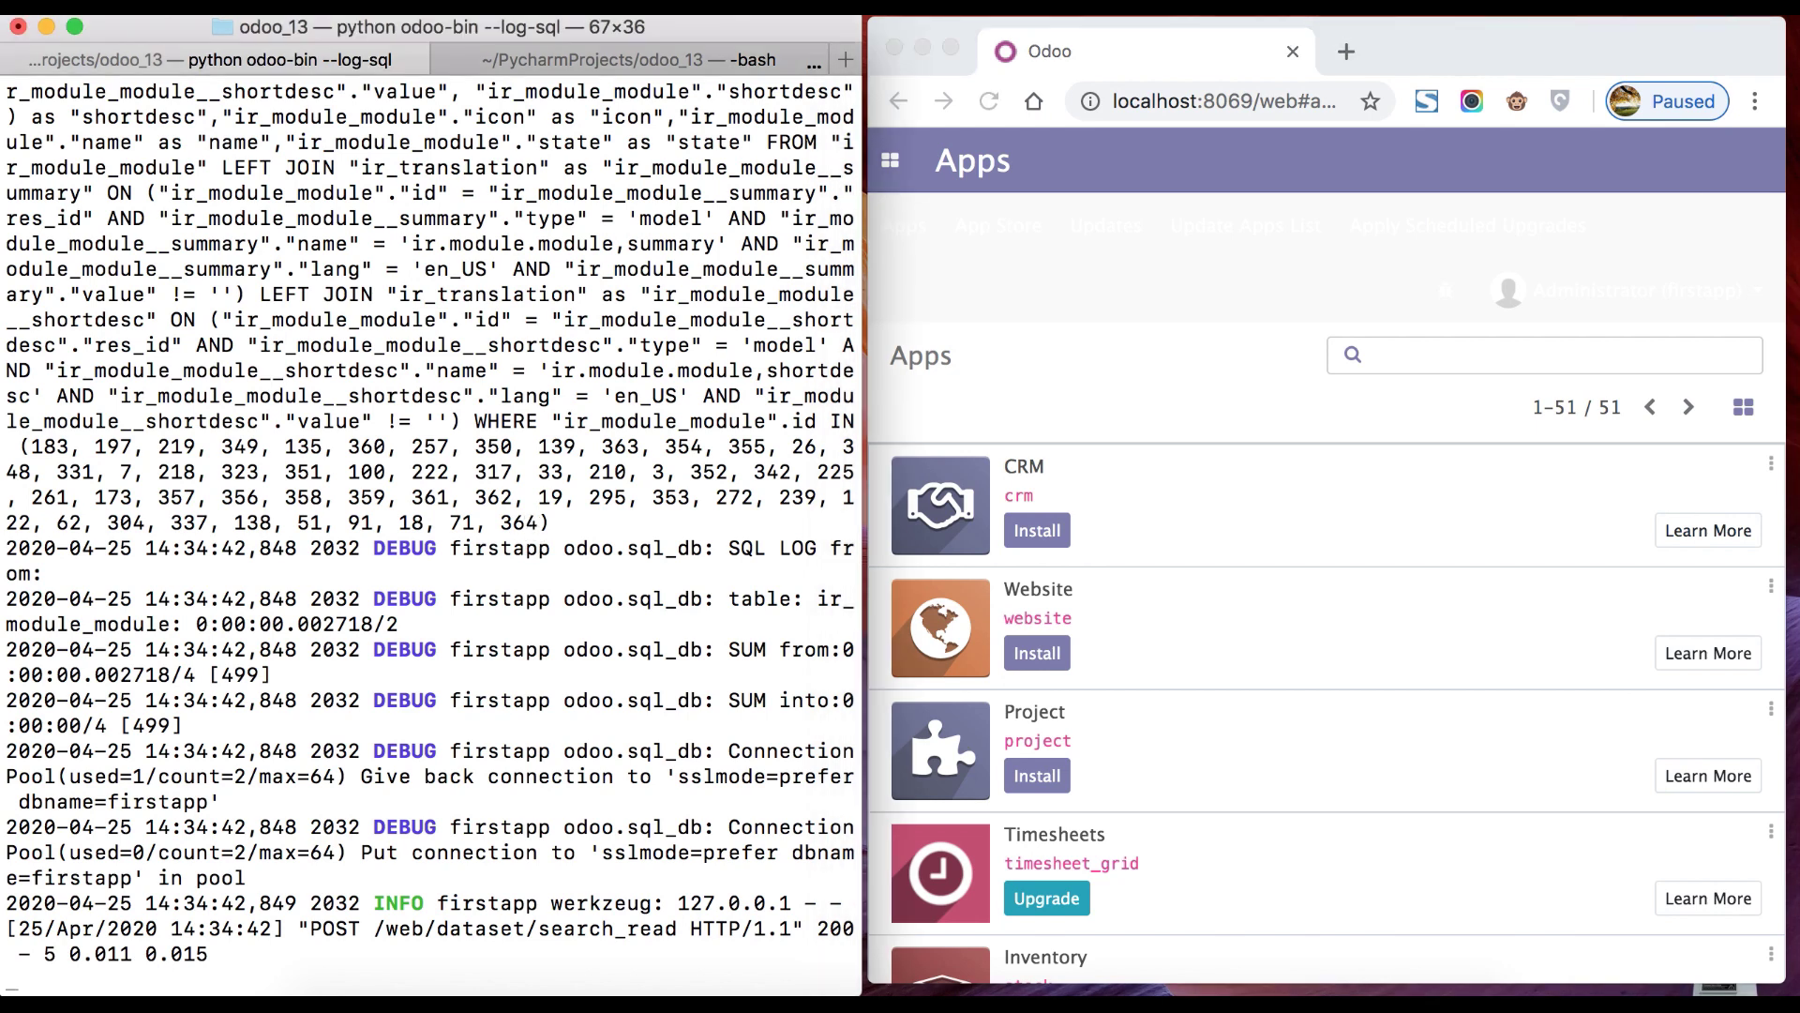
{"action": "key", "text": "ctrl+c"}
{"action": "key", "text": "ctrl+c"}
{"action": "key", "text": "Return"}
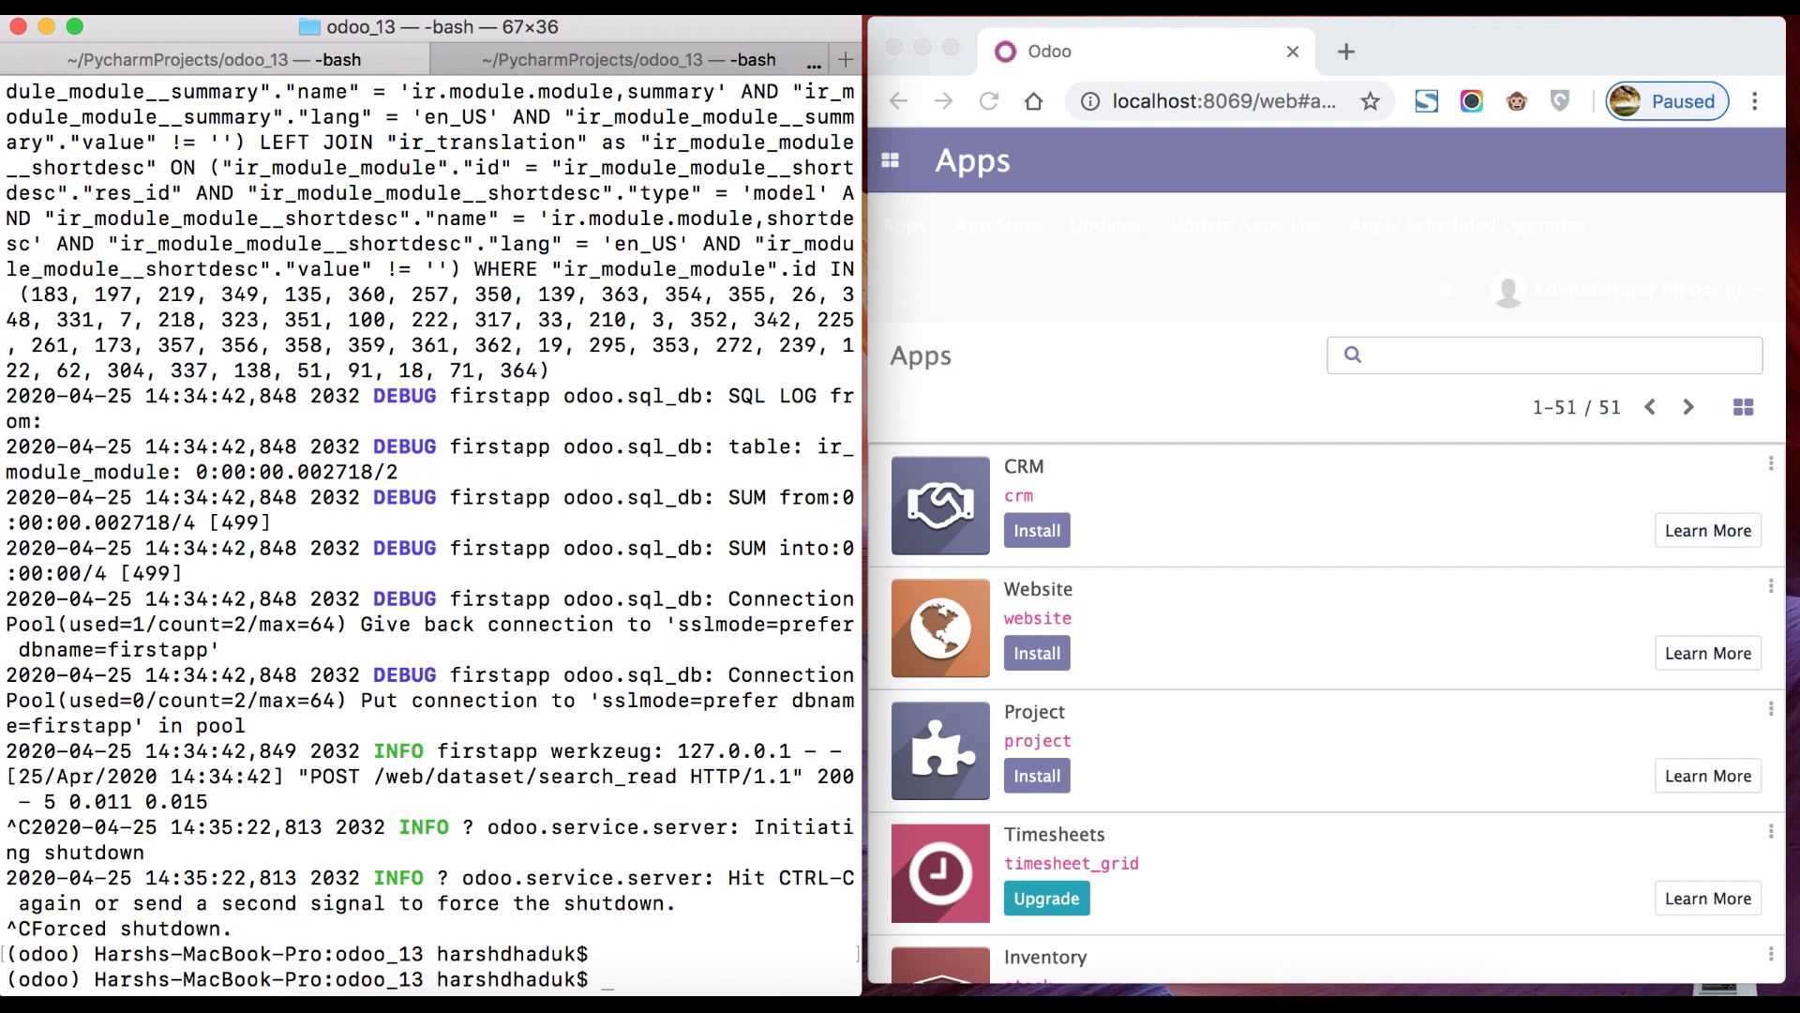
{"action": "type", "text": "python odoo-bin "}
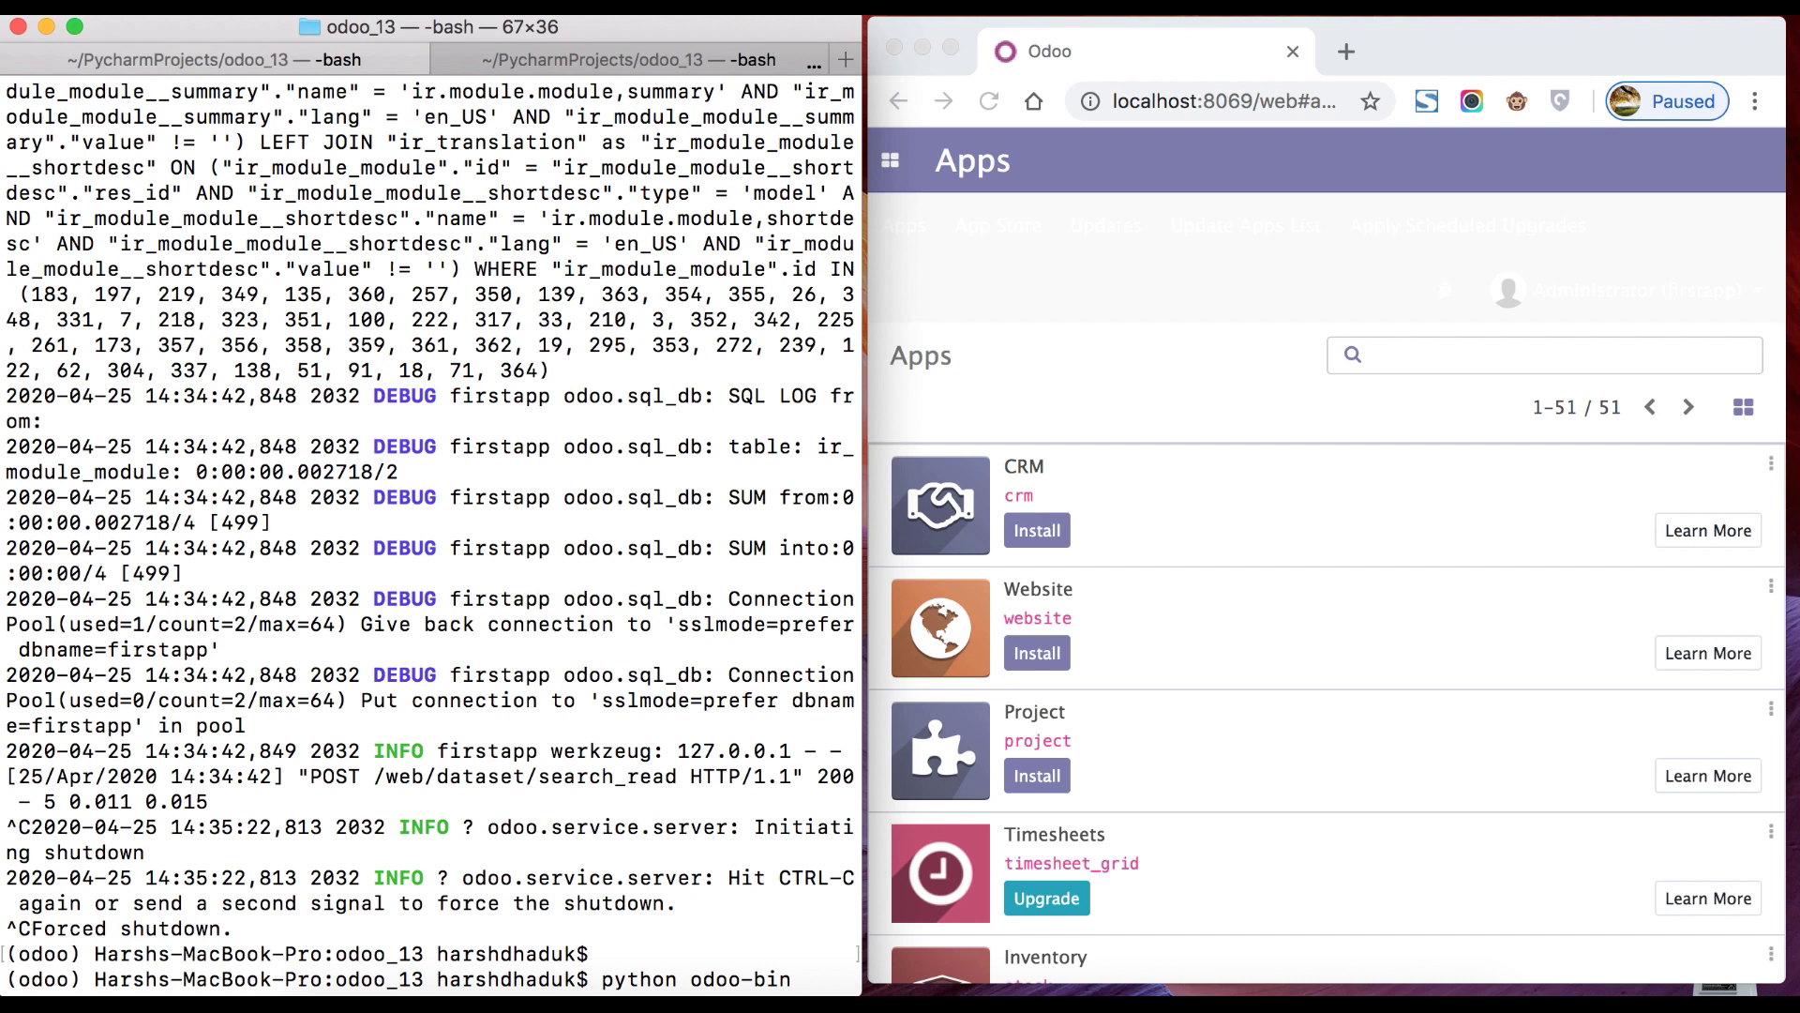
{"action": "type", "text": "--log-level"}
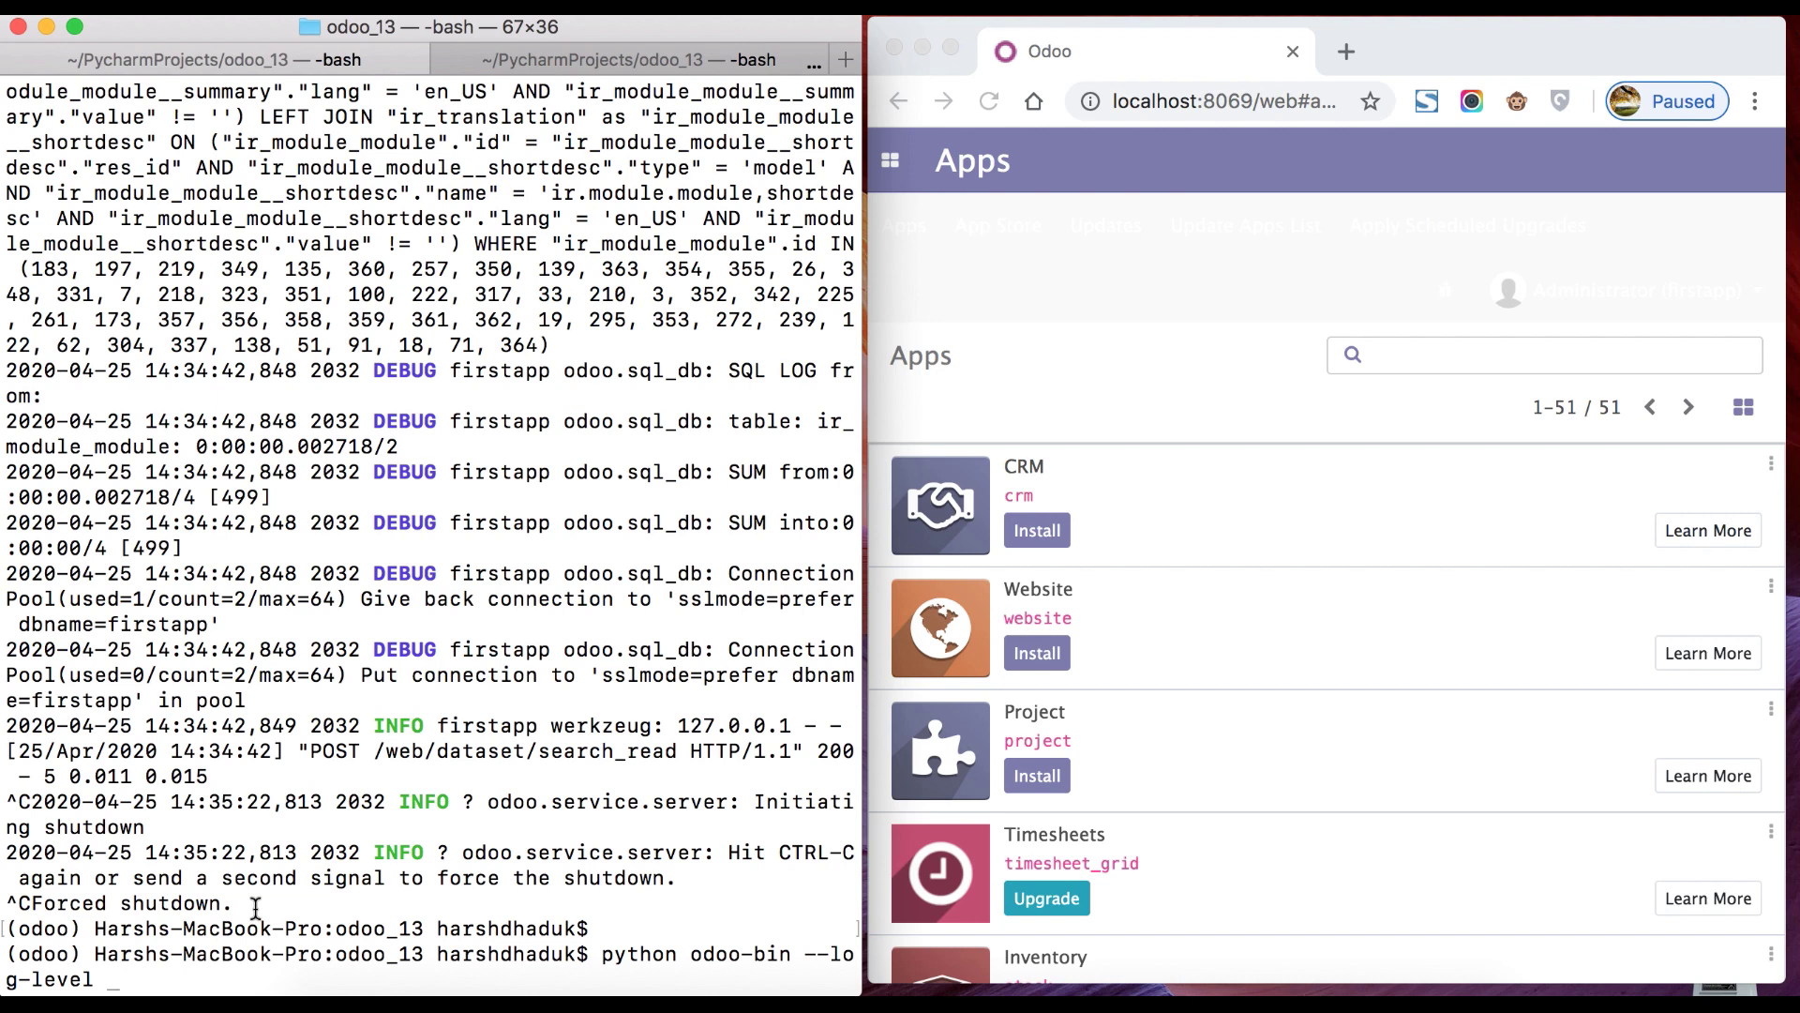
{"action": "type", "text": "a"}
{"action": "key", "text": "Return"}
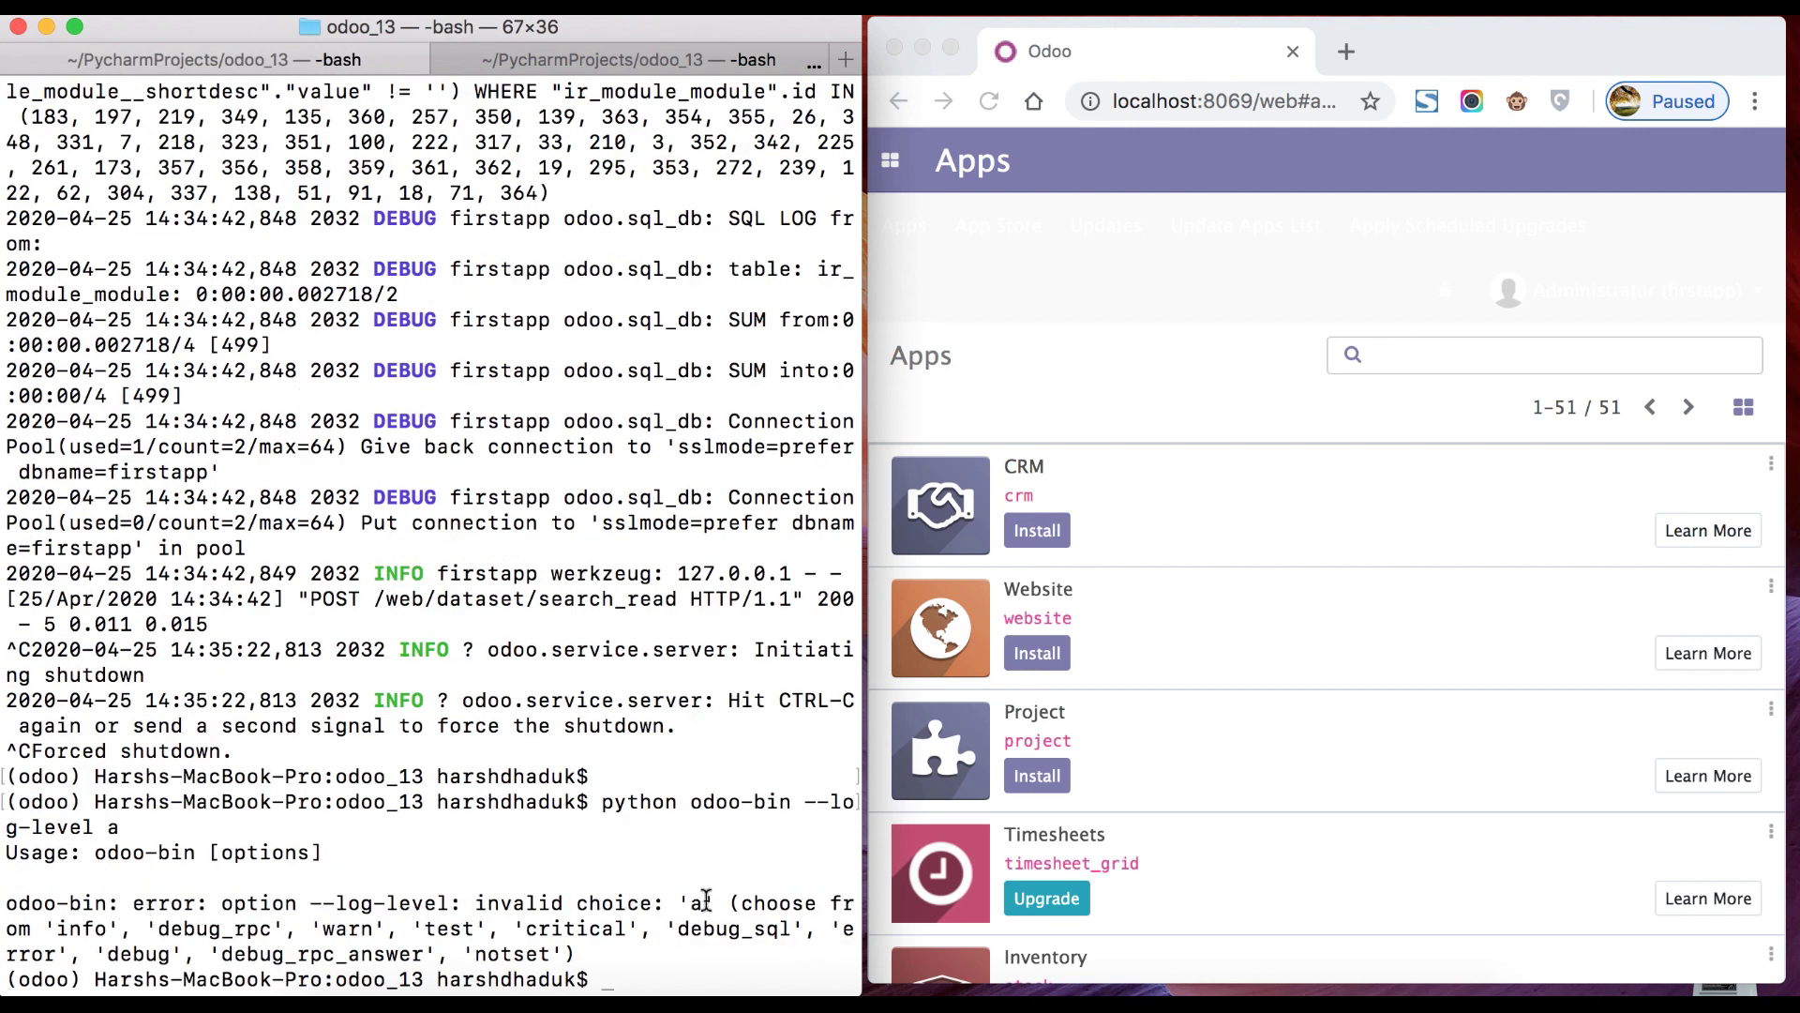
Go through the accepted --log-level choices one by one in the terminal's error output, from info to notset.
{"action": "left_click_drag", "start_coordinate": [729, 903], "coordinate": [581, 949]}
{"action": "left_click", "coordinate": [596, 949]}
{"action": "double_click", "coordinate": [75, 928]}
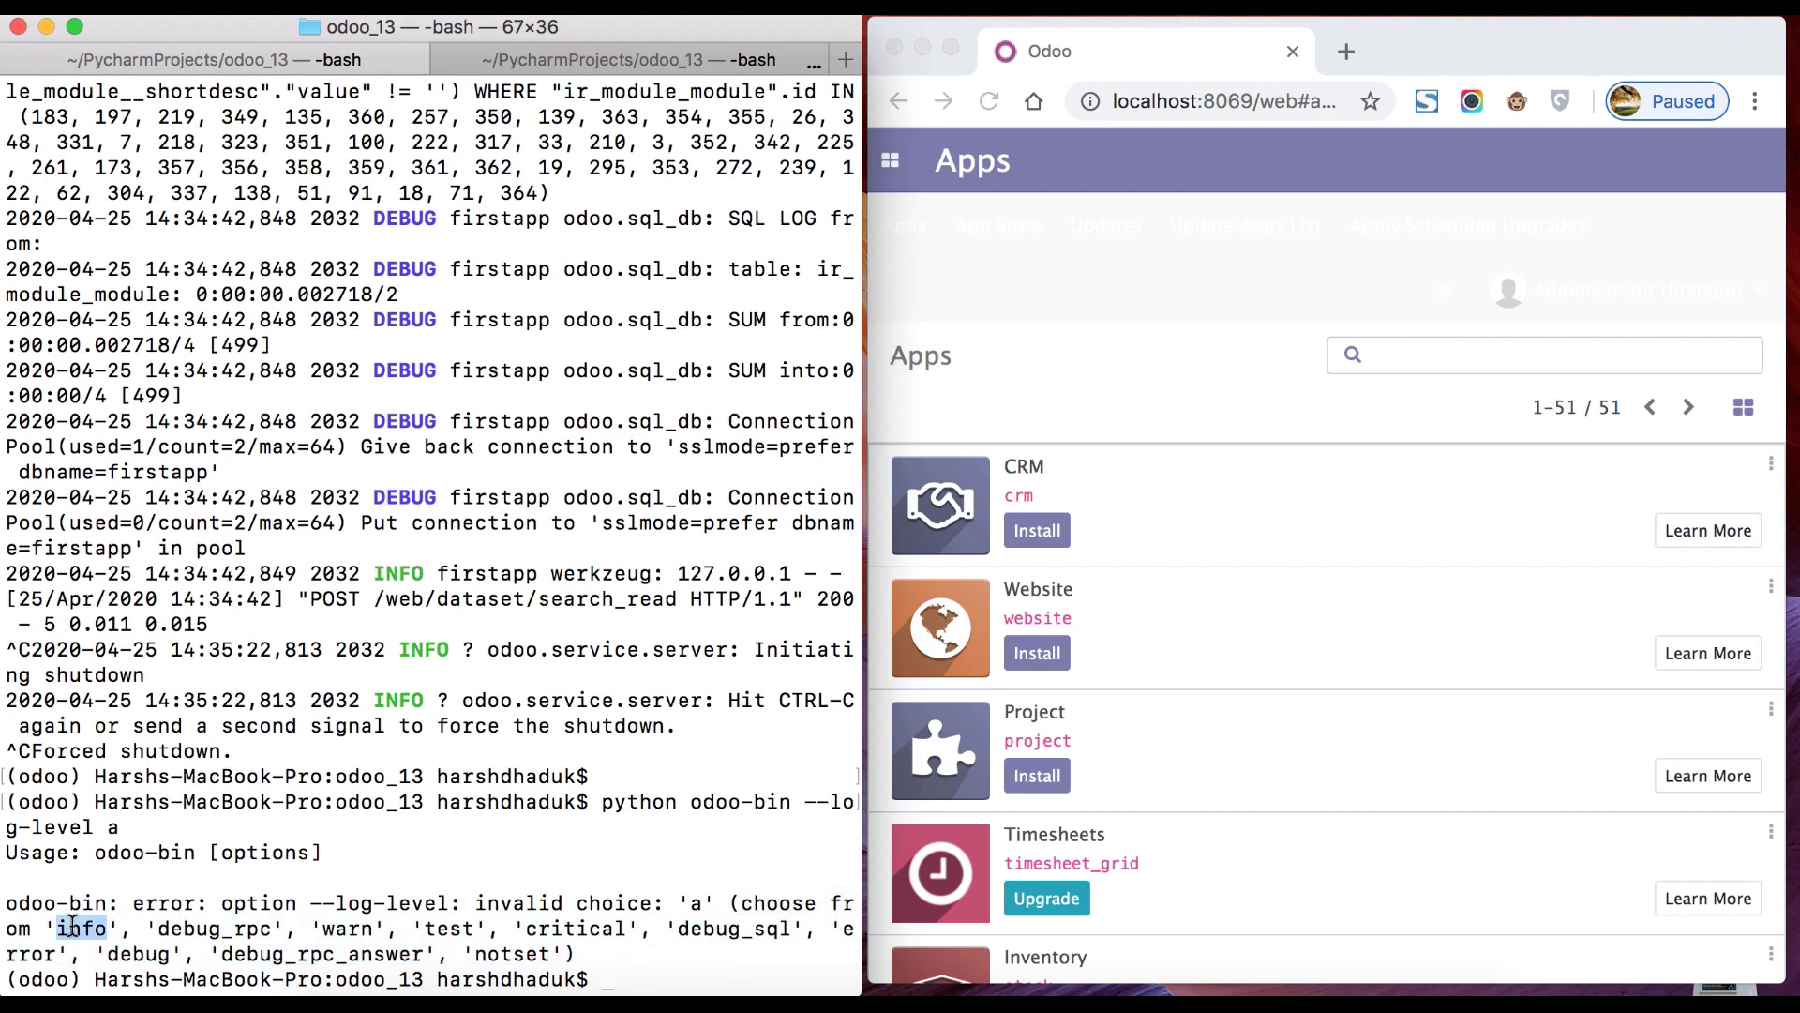
{"action": "double_click", "coordinate": [193, 928]}
{"action": "double_click", "coordinate": [340, 928]}
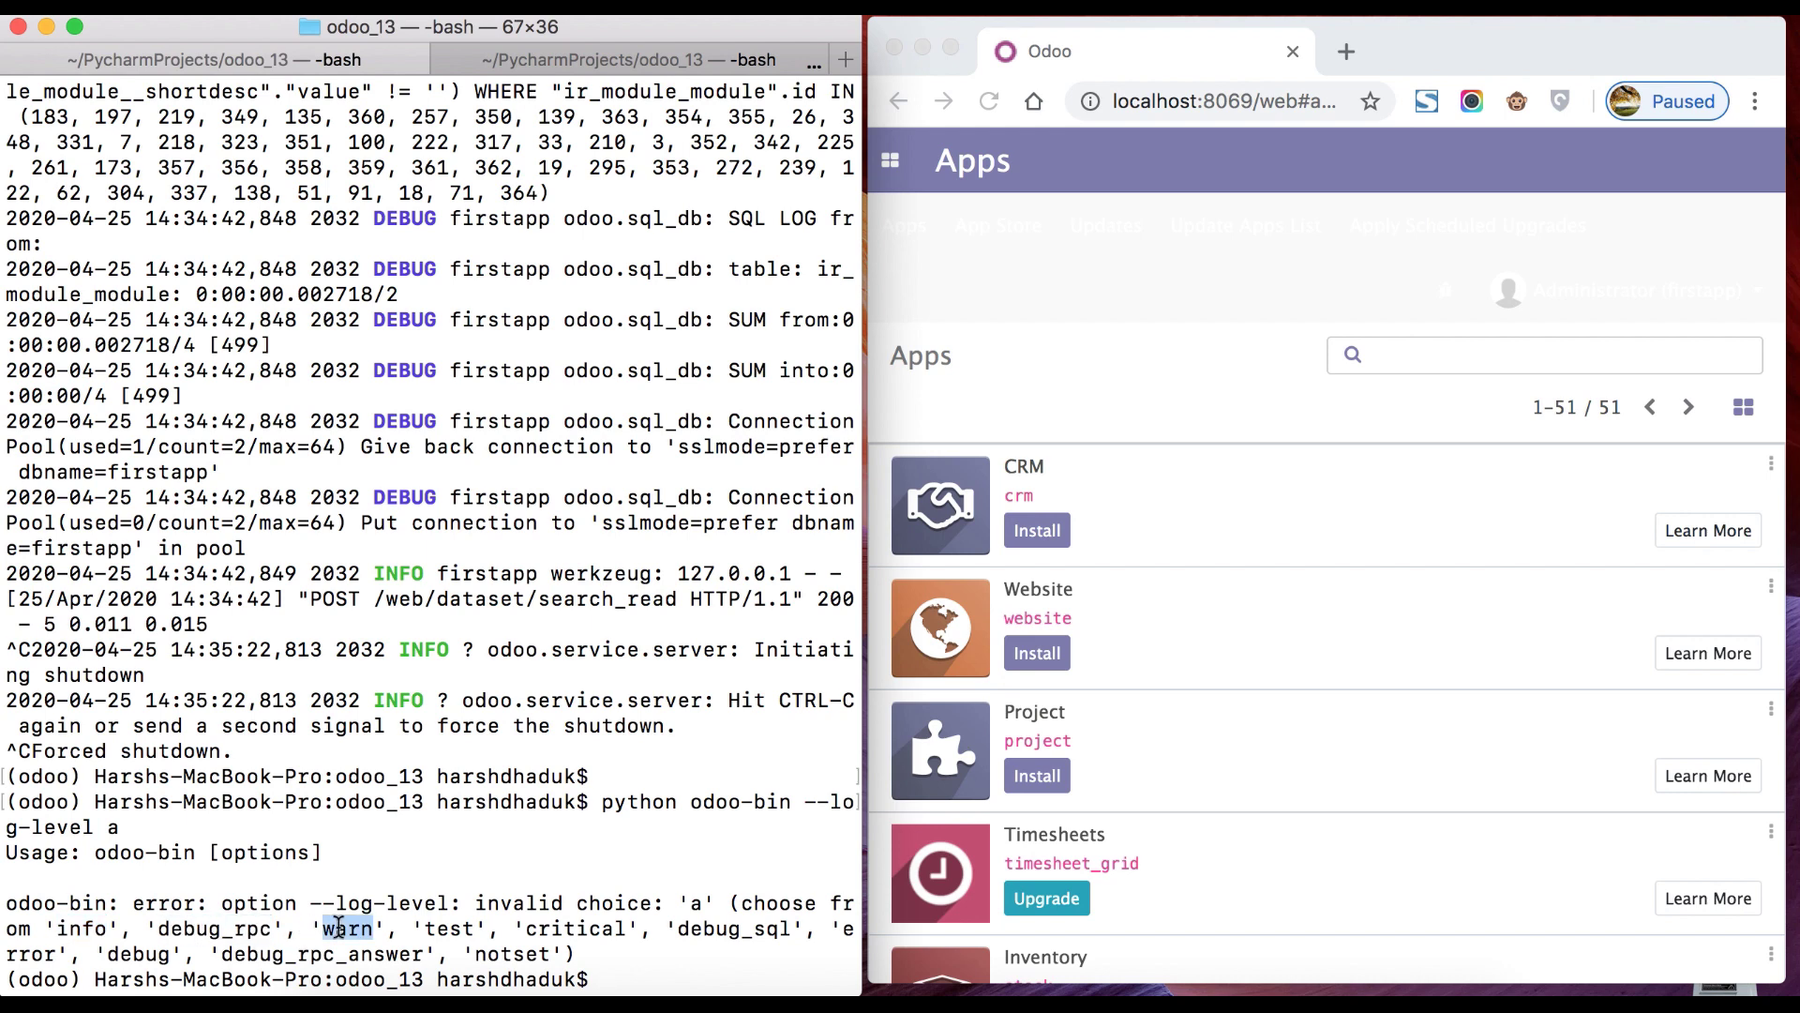
{"action": "double_click", "coordinate": [448, 930]}
{"action": "double_click", "coordinate": [563, 930]}
{"action": "left_click", "coordinate": [716, 932]}
{"action": "double_click", "coordinate": [716, 931]}
{"action": "double_click", "coordinate": [33, 949]}
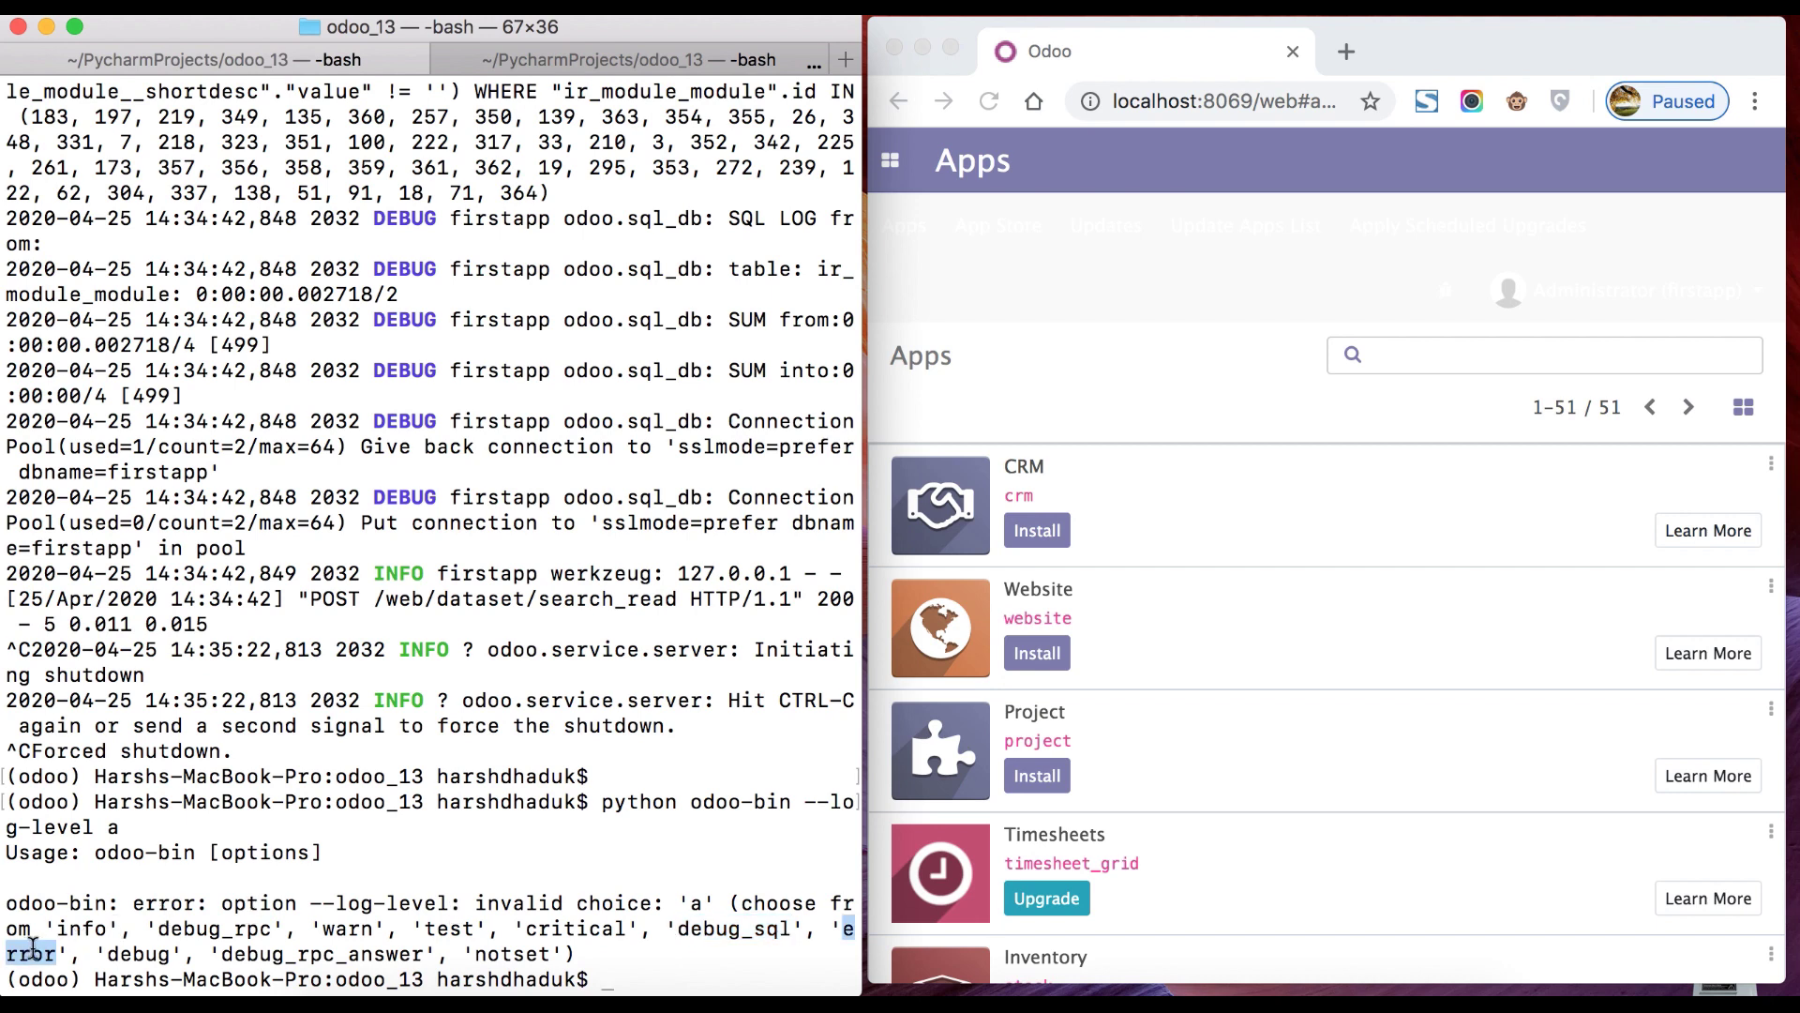
{"action": "double_click", "coordinate": [156, 953]}
{"action": "double_click", "coordinate": [250, 954]}
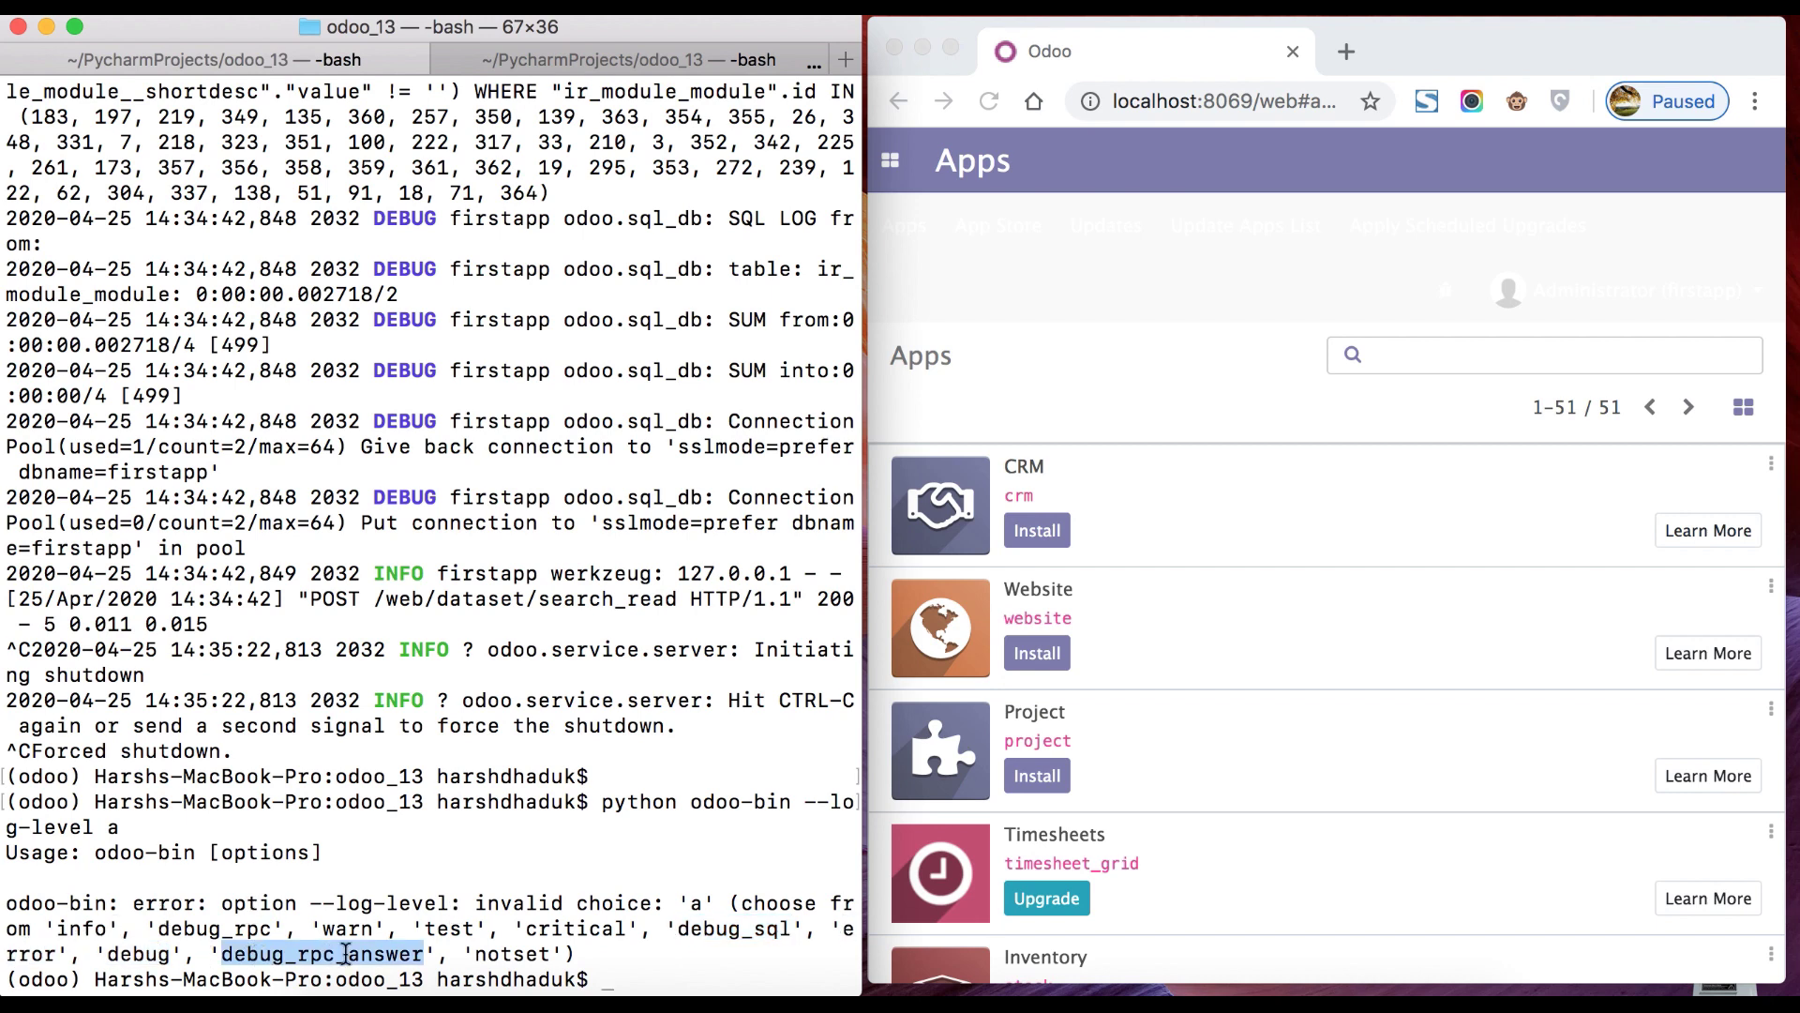
{"action": "double_click", "coordinate": [499, 952]}
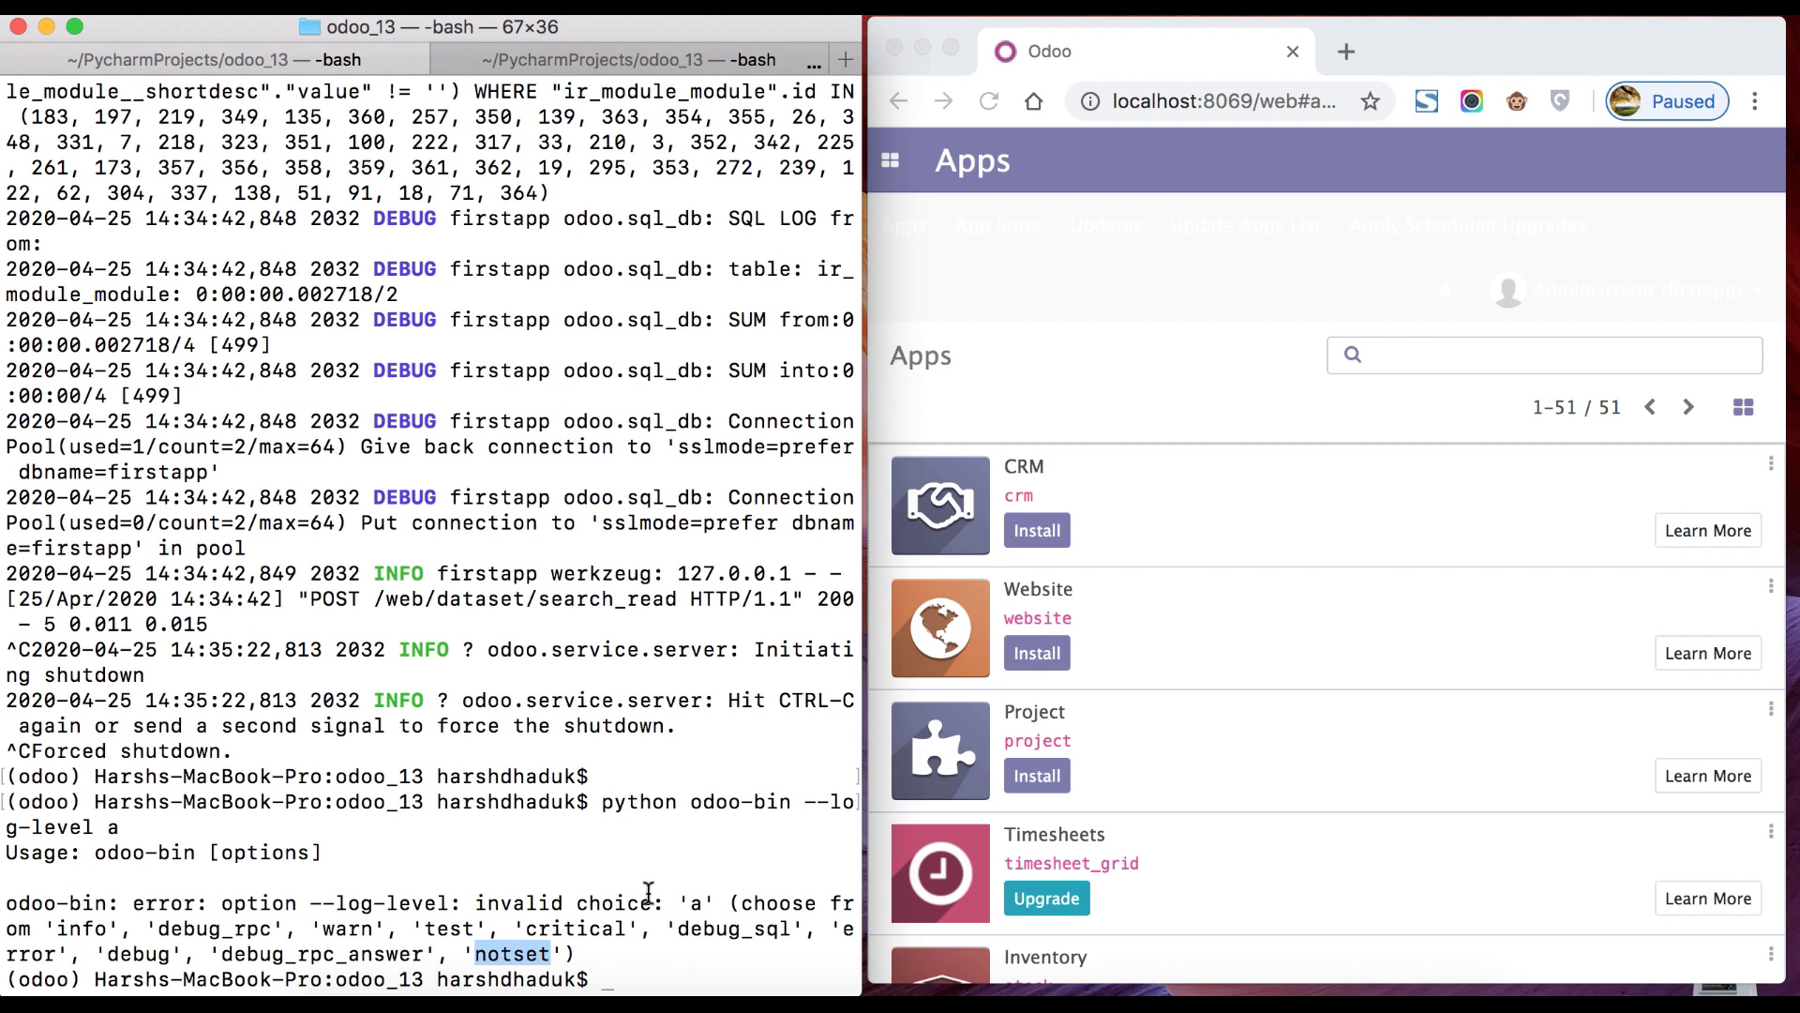
Start the Odoo server with python odoo-bin --log-level debug and look over its startup log entries.
{"action": "key", "text": "Up"}
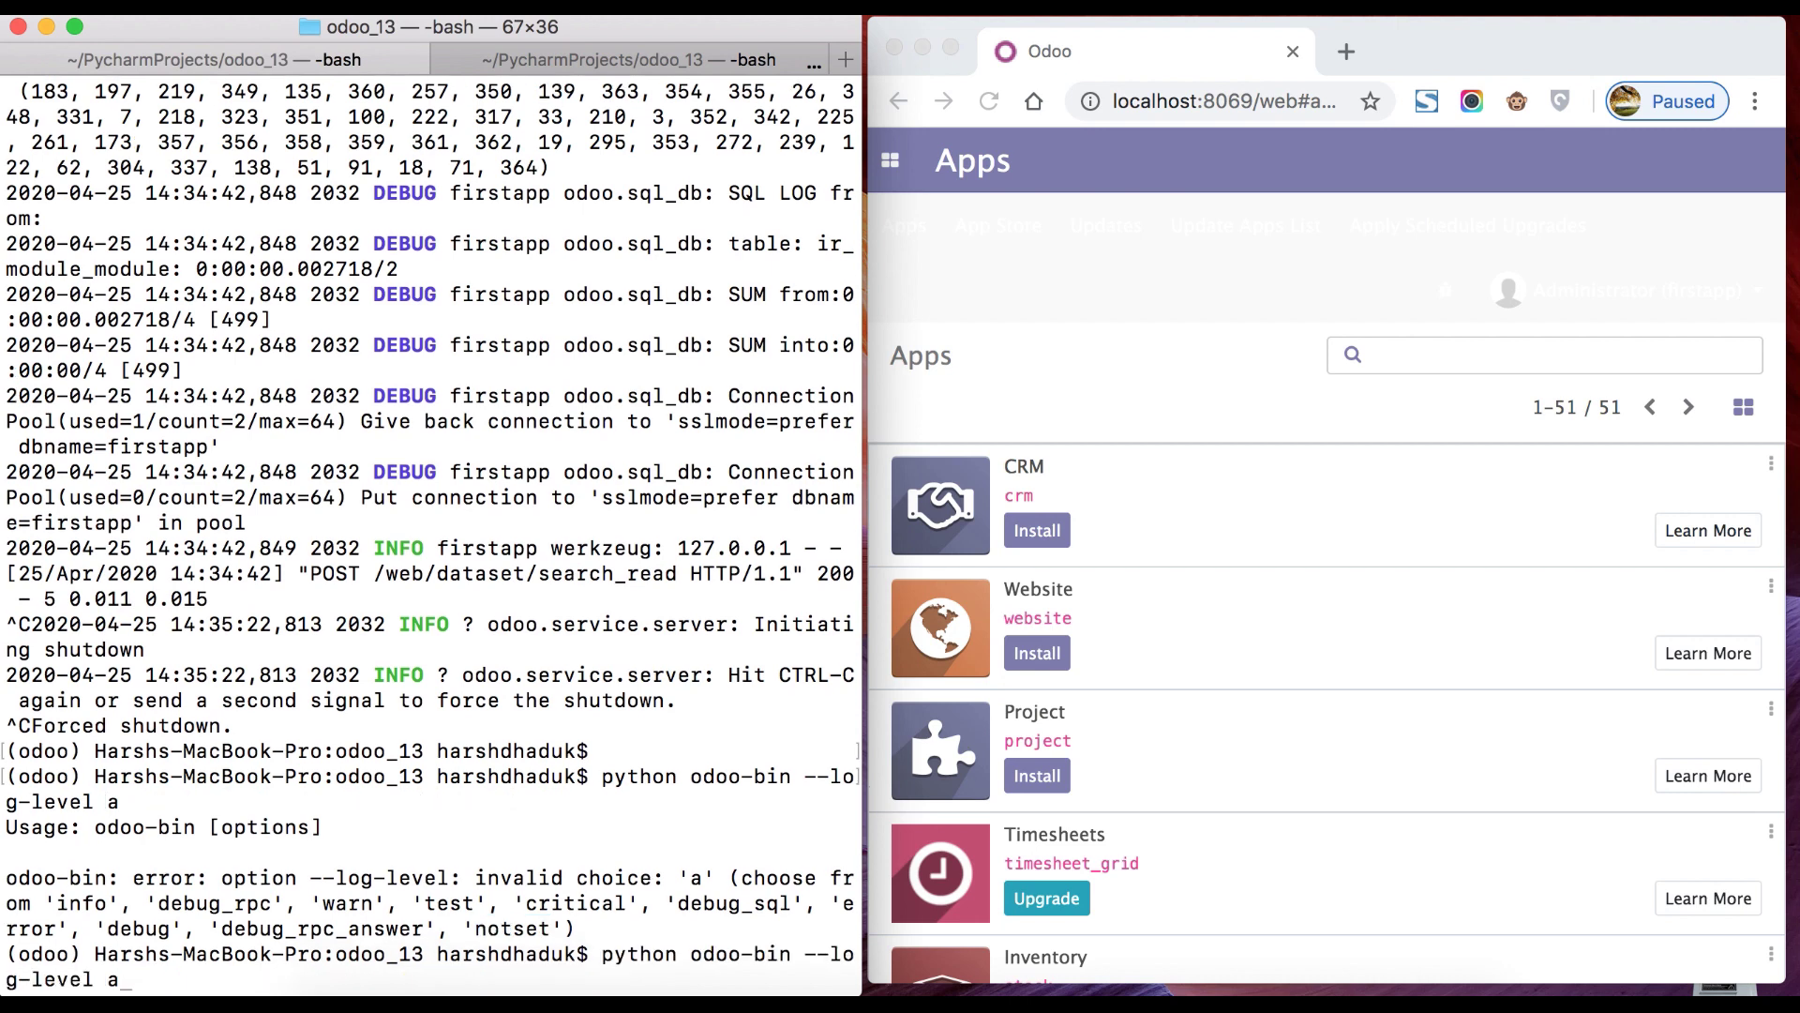
{"action": "key", "text": "BackSpace"}
{"action": "type", "text": "debug"}
{"action": "key", "text": "Return"}
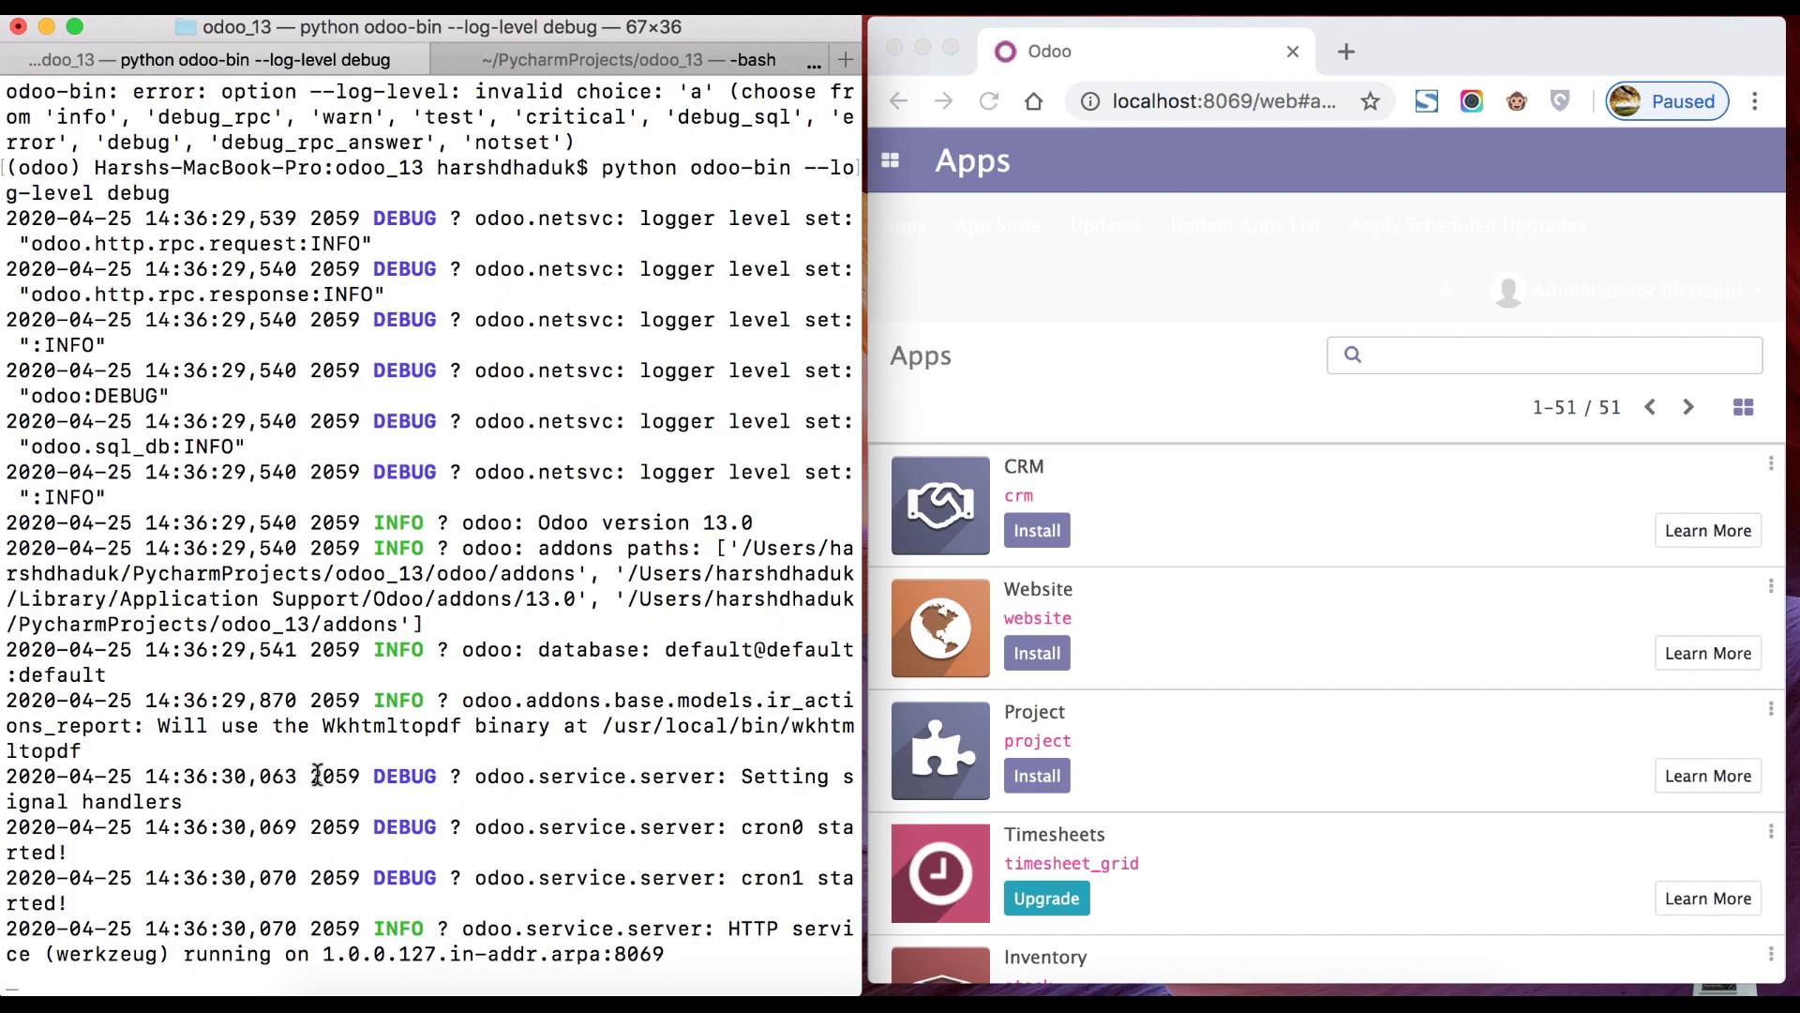
{"action": "left_click_drag", "start_coordinate": [312, 777], "coordinate": [448, 855]}
{"action": "left_click_drag", "start_coordinate": [368, 647], "coordinate": [500, 879]}
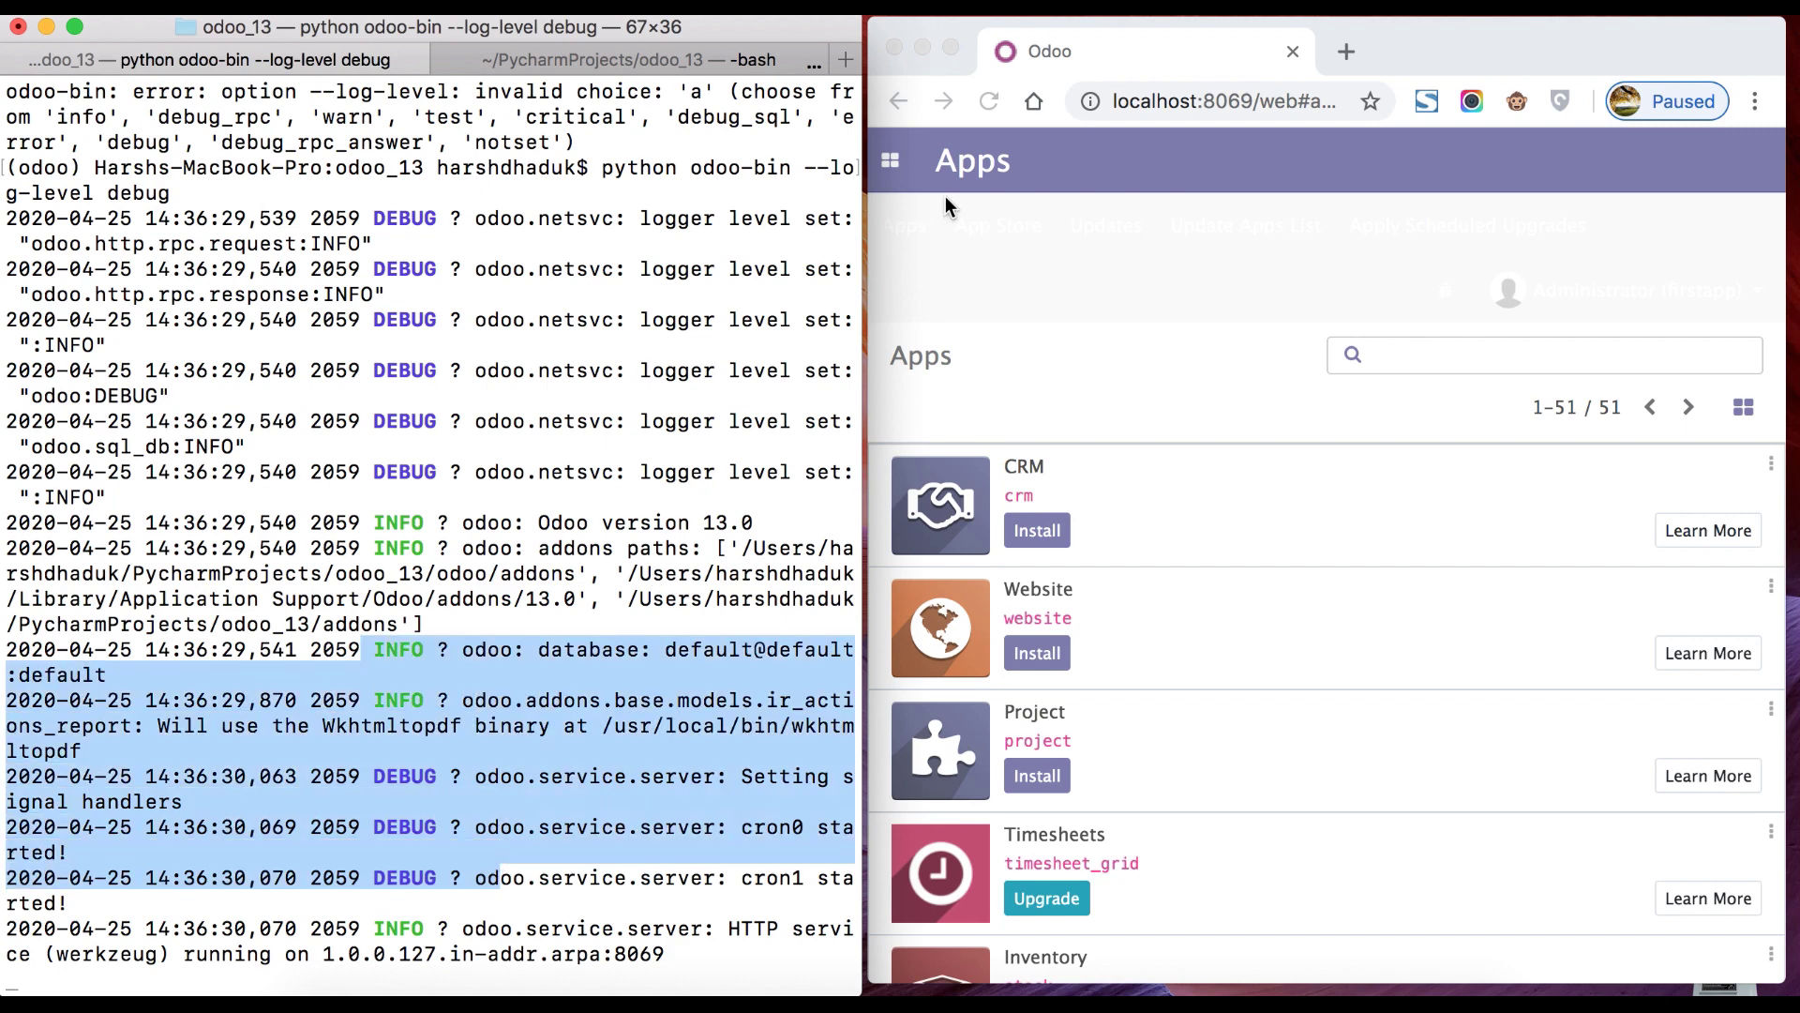
Reload the Apps page in the browser and review the debug-level entries logged in the terminal.
{"action": "left_click", "coordinate": [991, 102]}
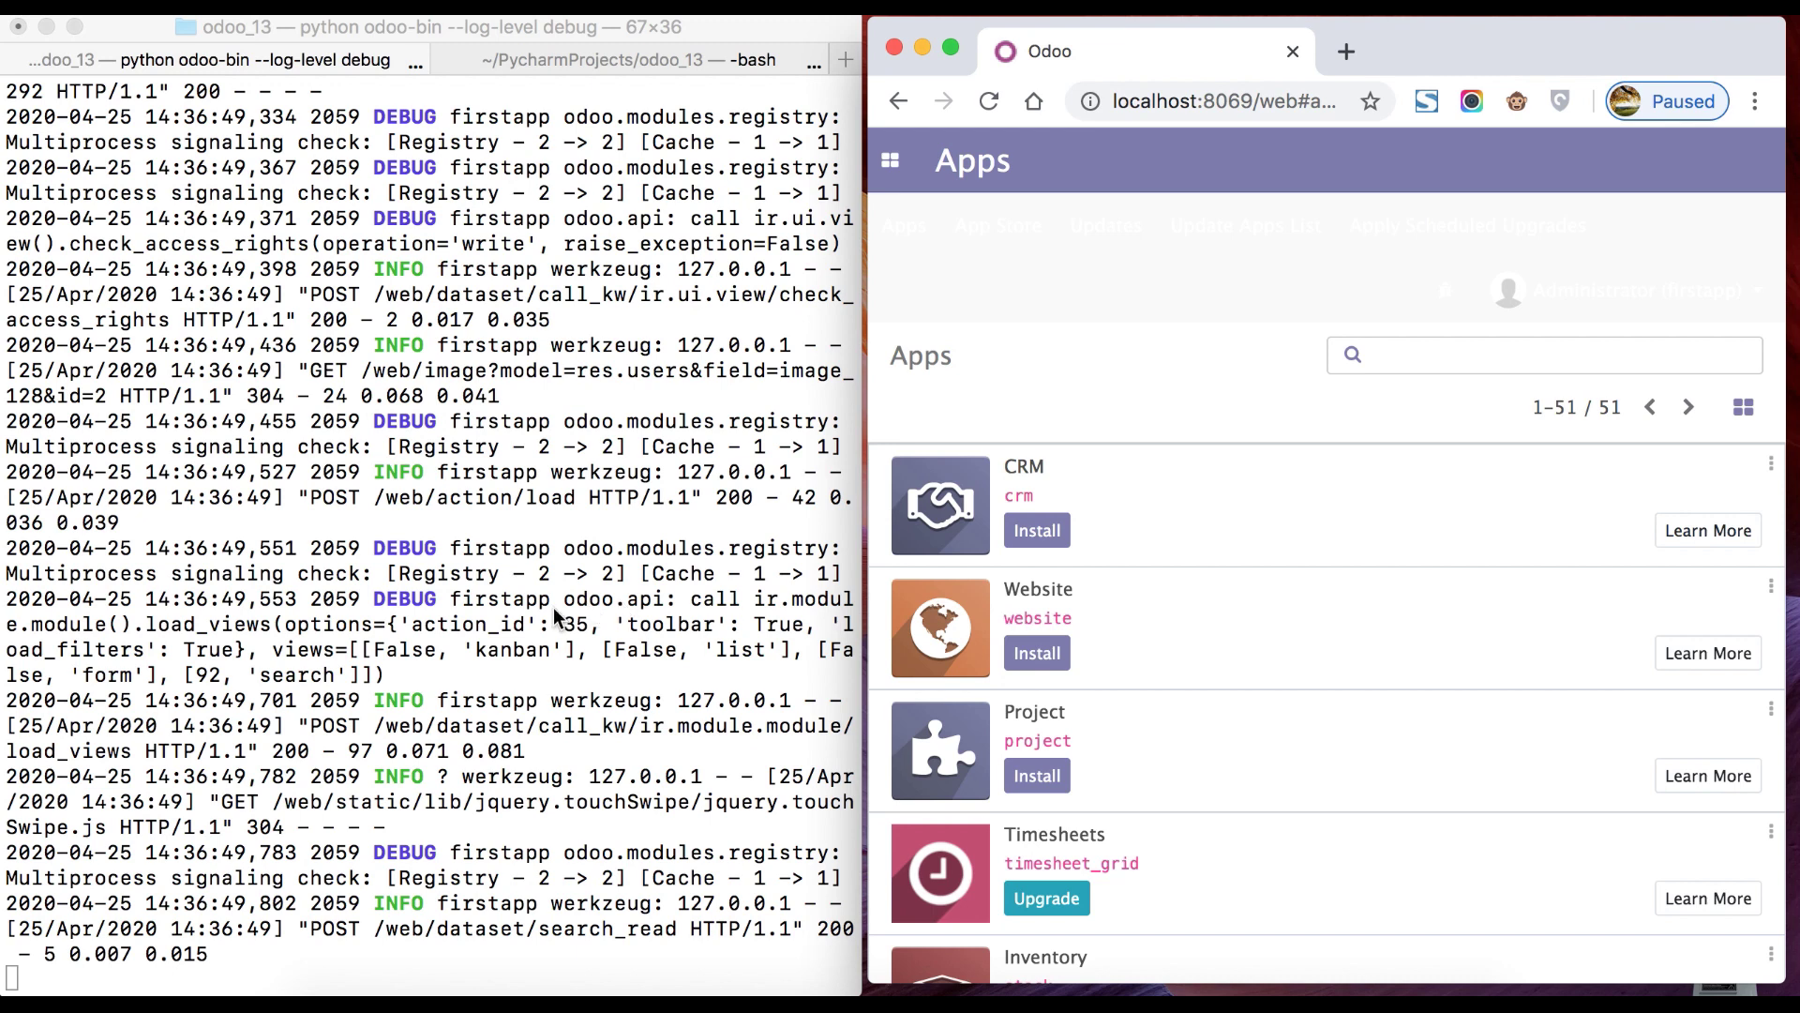
{"action": "left_click", "coordinate": [497, 649]}
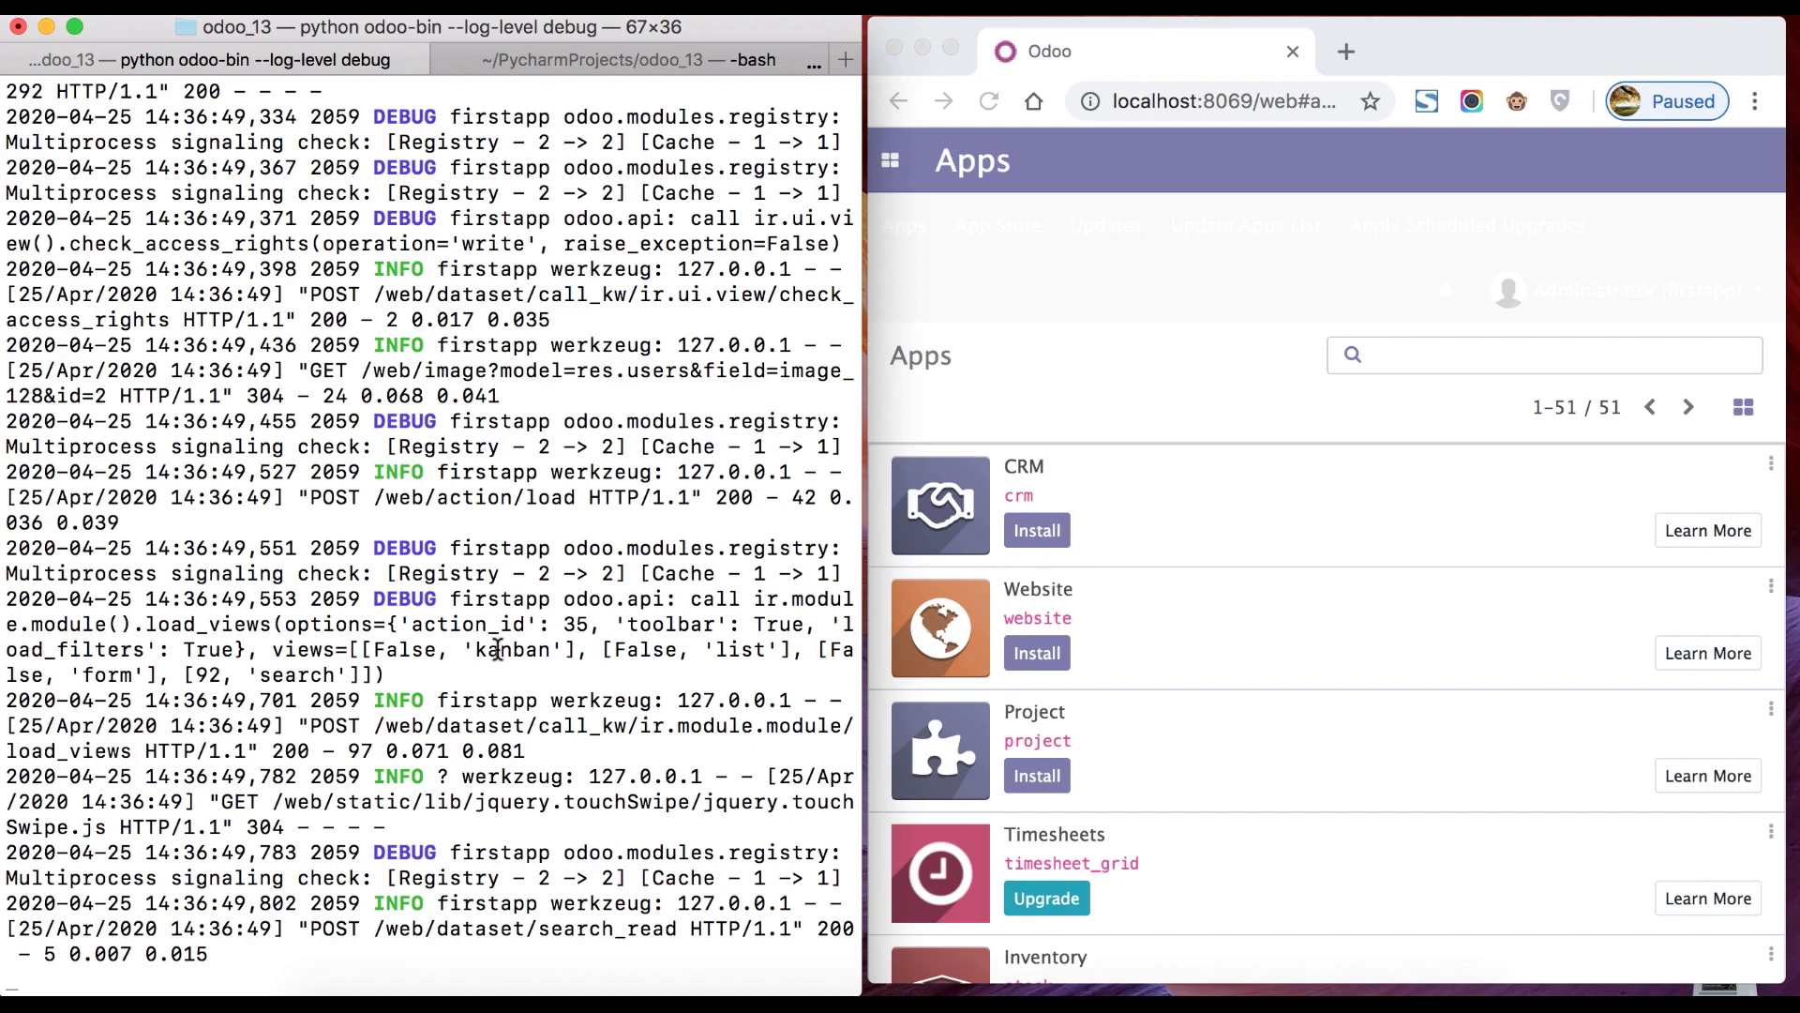
{"action": "scroll", "coordinate": [428, 460], "scroll_direction": "up", "scroll_amount": 15}
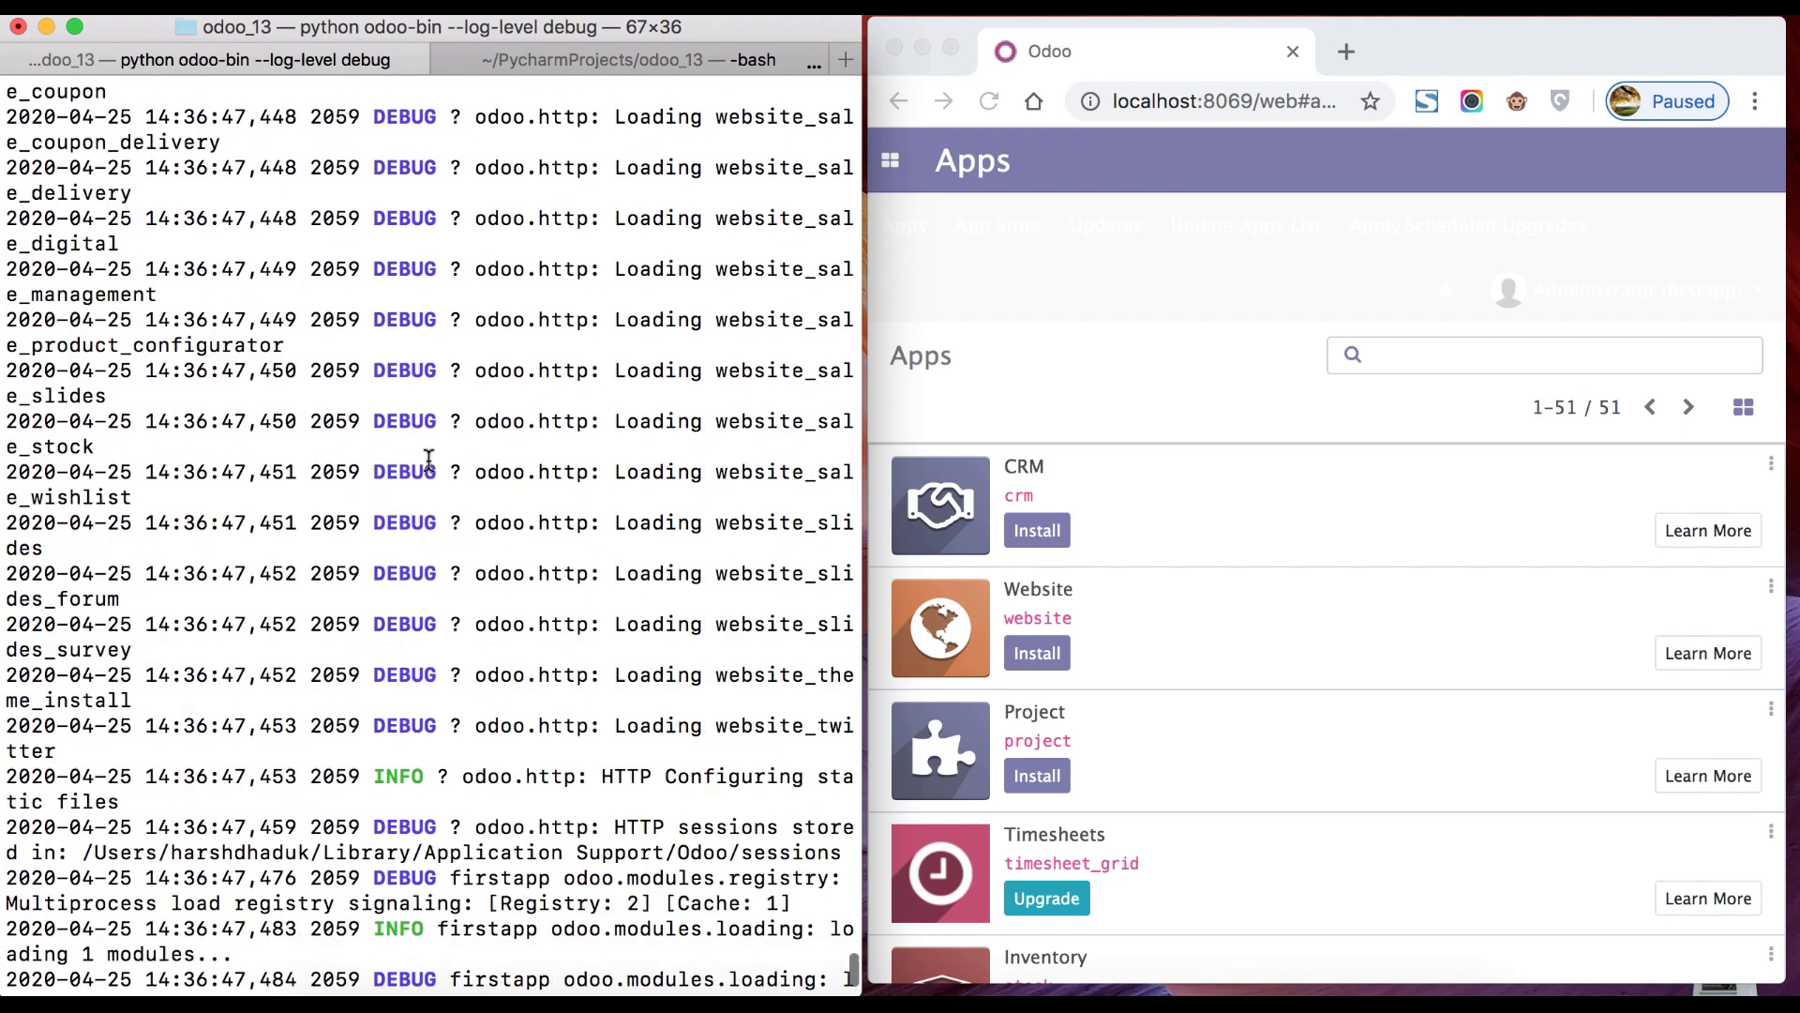
{"action": "scroll", "coordinate": [429, 460], "scroll_direction": "up", "scroll_amount": 5}
{"action": "scroll", "coordinate": [428, 459], "scroll_direction": "down", "scroll_amount": 20}
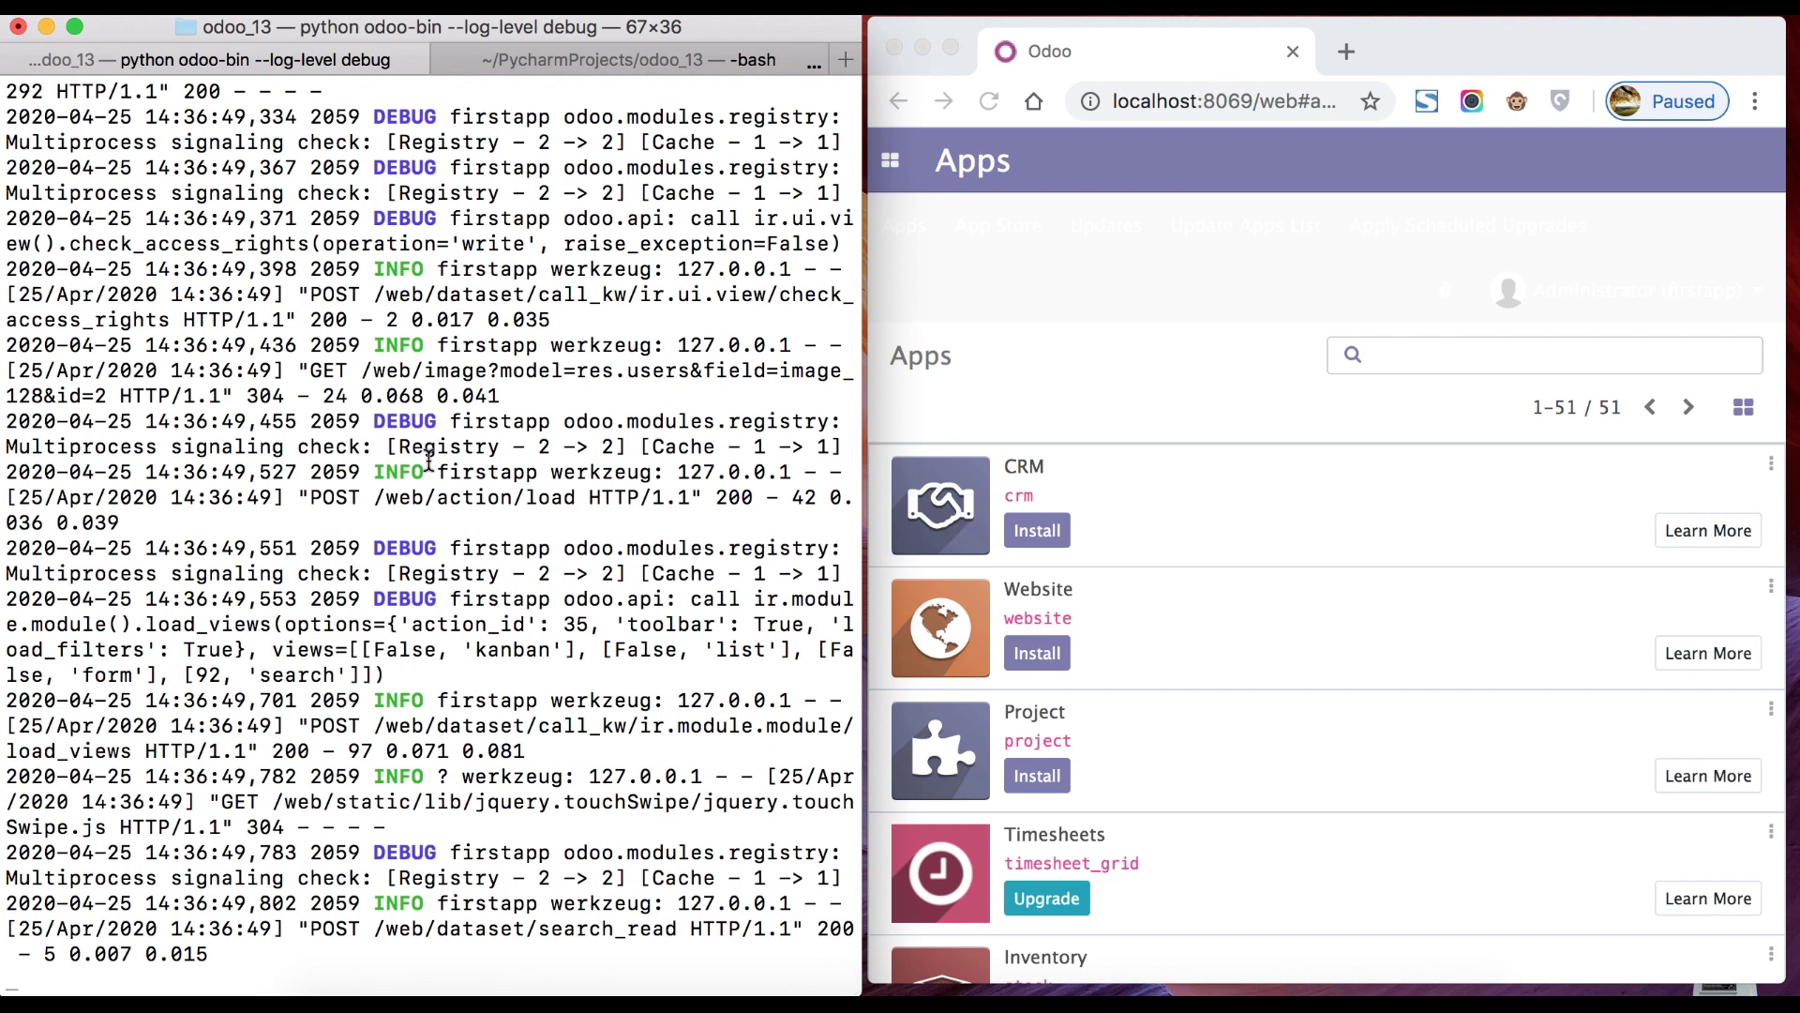
Stop the Odoo server and restart it with python odoo-bin --logfile odoo_log.log.
{"action": "key", "text": "ctrl+c"}
{"action": "key", "text": "ctrl+c"}
{"action": "key", "text": "Return"}
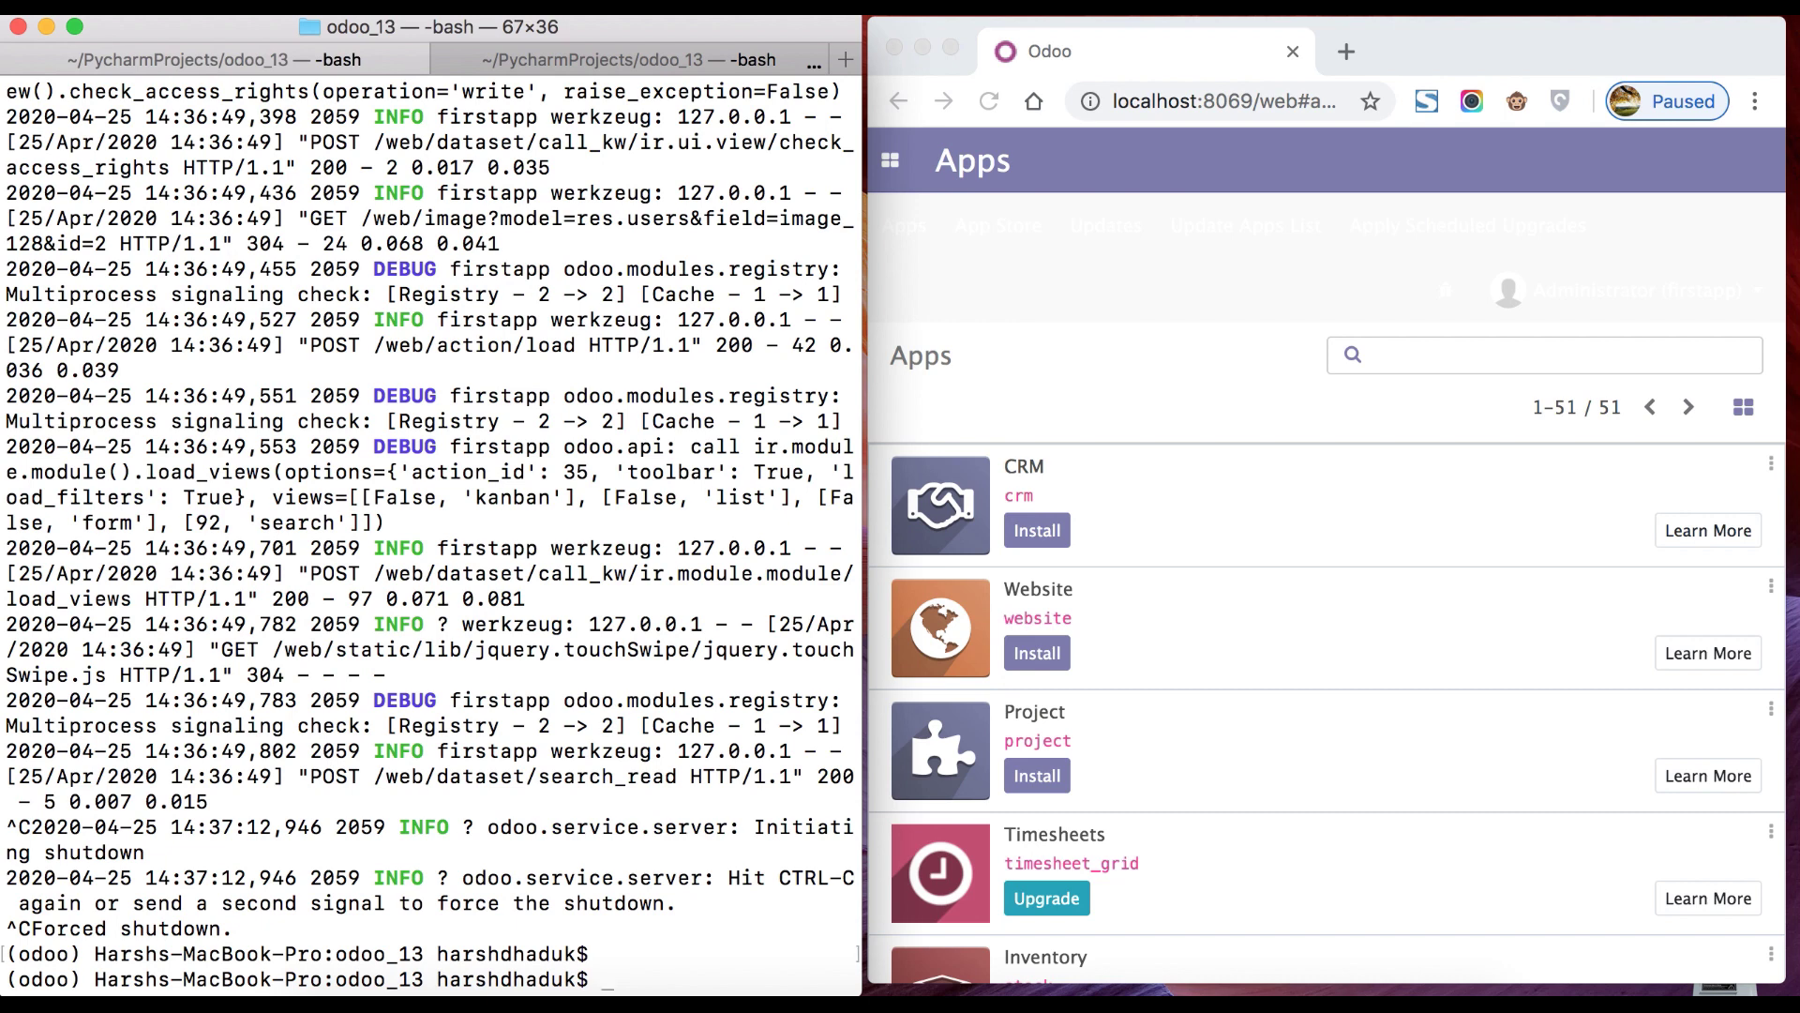
{"action": "key", "text": "Up"}
{"action": "key", "text": "BackSpace"}
{"action": "key", "text": "BackSpace"}
{"action": "key", "text": "BackSpace"}
{"action": "key", "text": "BackSpace"}
{"action": "key", "text": "BackSpace"}
{"action": "key", "text": "BackSpace"}
{"action": "key", "text": "BackSpace"}
{"action": "key", "text": "BackSpace"}
{"action": "key", "text": "BackSpace"}
{"action": "key", "text": "BackSpace"}
{"action": "key", "text": "BackSpace"}
{"action": "key", "text": "BackSpace"}
{"action": "key", "text": "BackSpace"}
{"action": "key", "text": "BackSpace"}
{"action": "key", "text": "BackSpace"}
{"action": "key", "text": "BackSpace"}
{"action": "key", "text": "BackSpace"}
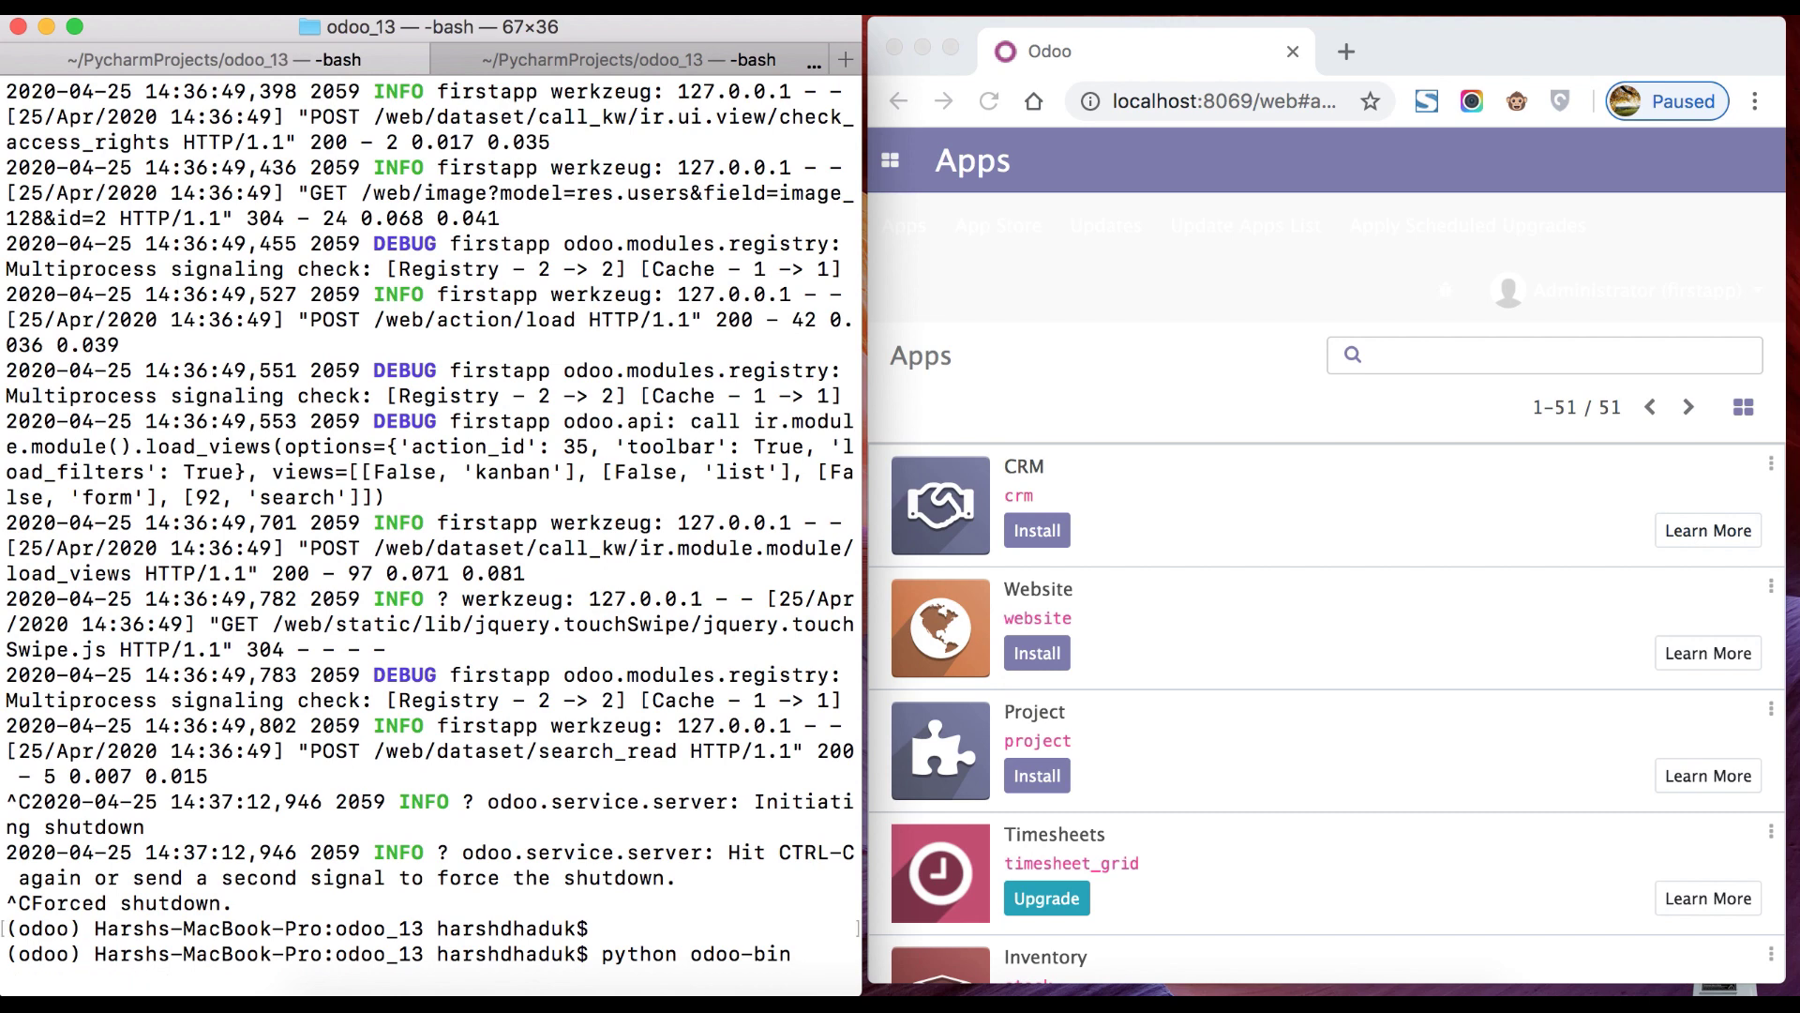
{"action": "type", "text": "--logfile odoo_log"}
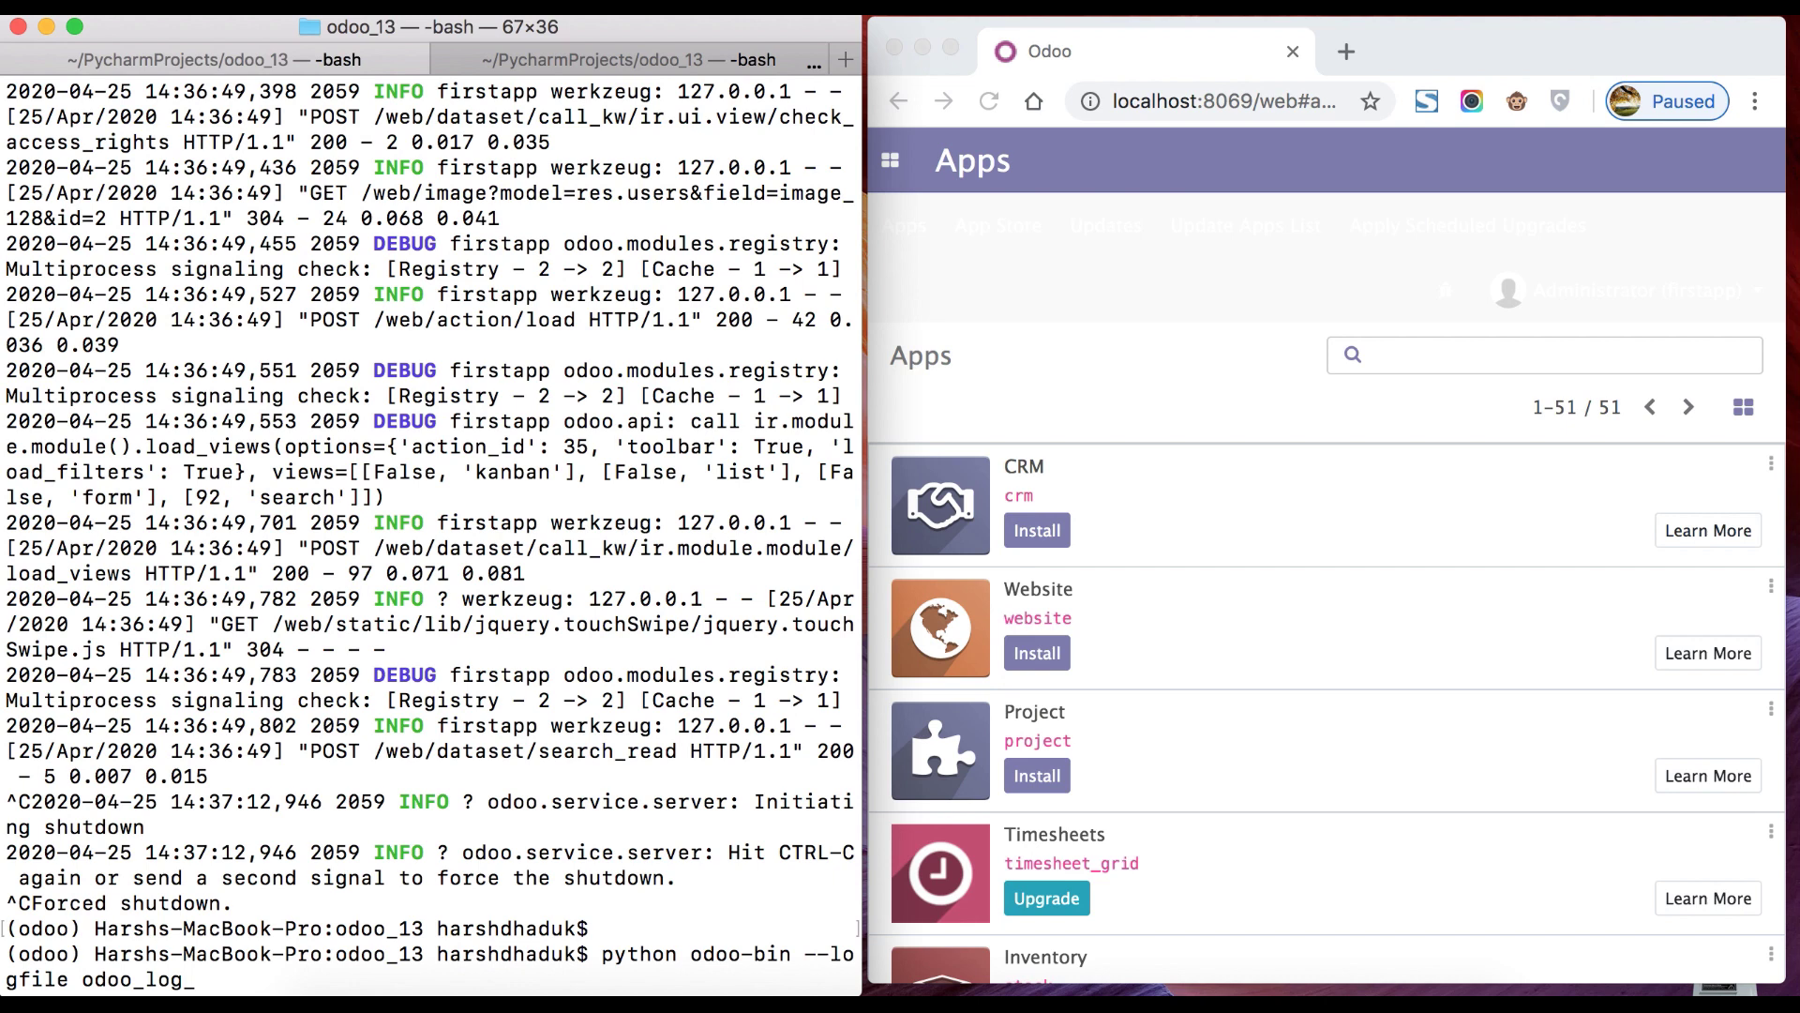
{"action": "type", "text": ".log"}
{"action": "left_click_drag", "start_coordinate": [235, 982], "coordinate": [115, 978]}
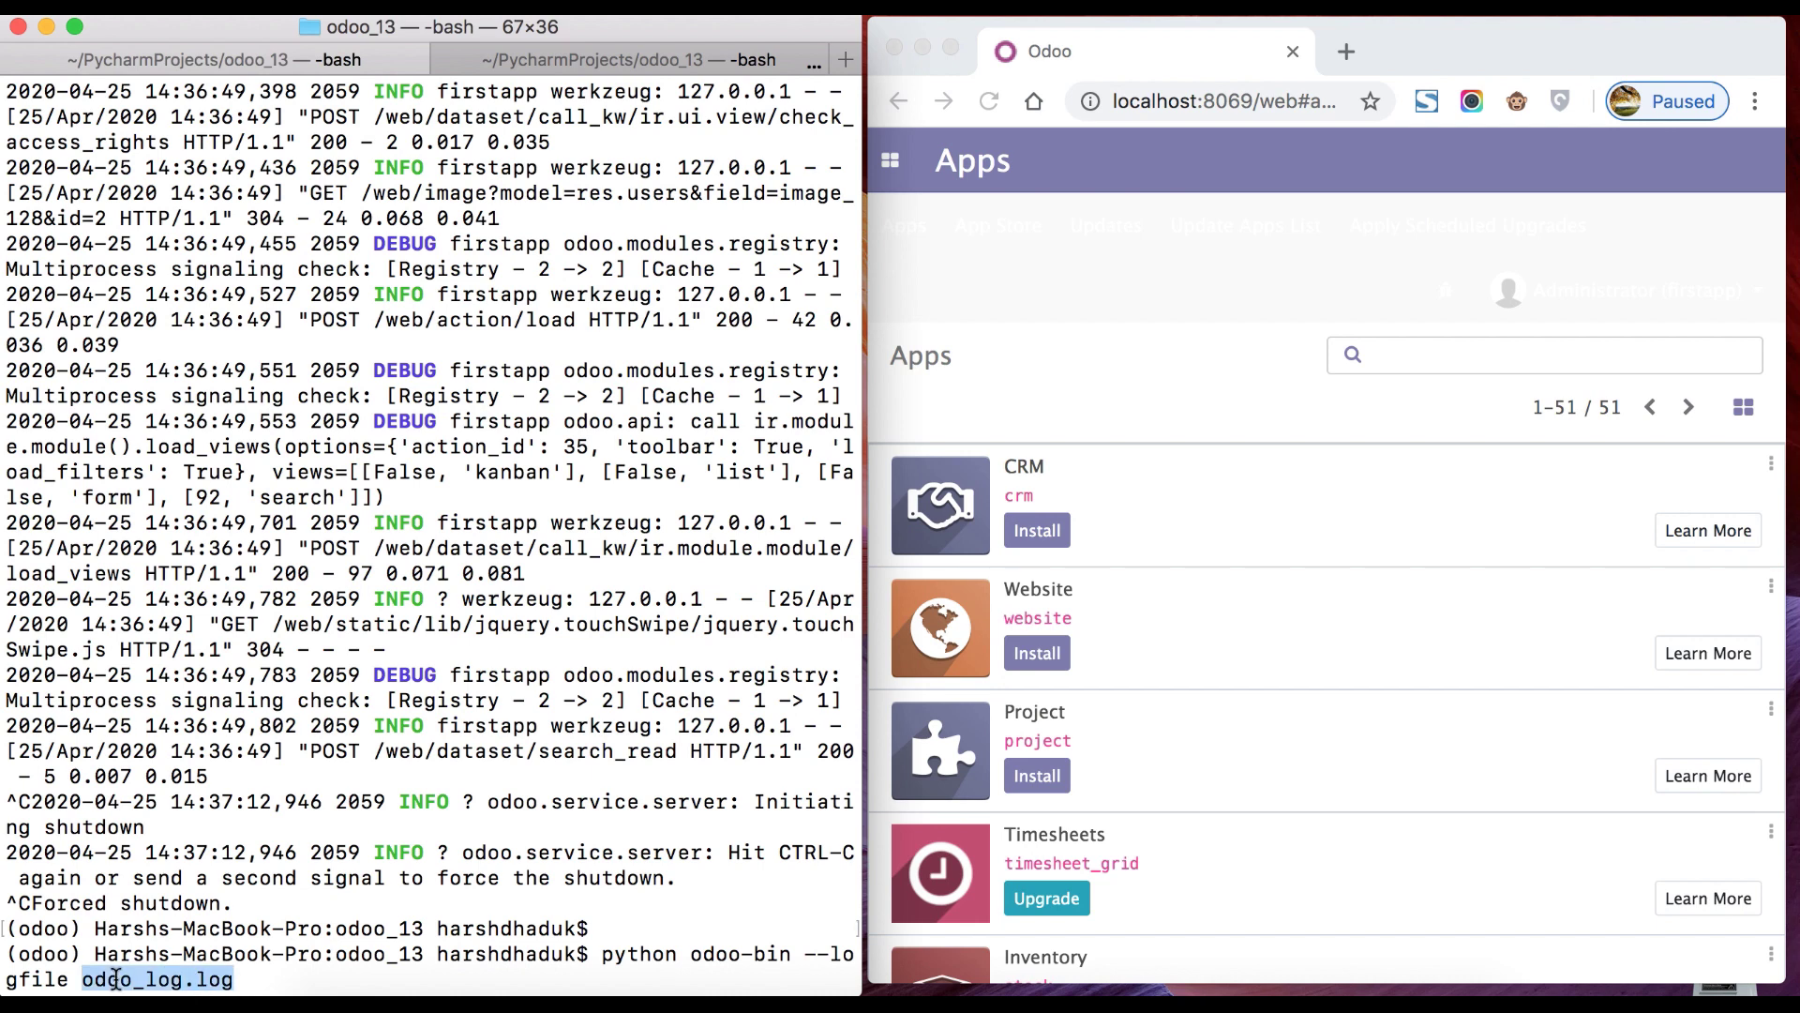
{"action": "left_click", "coordinate": [114, 978]}
{"action": "left_click_drag", "start_coordinate": [87, 980], "coordinate": [178, 981]}
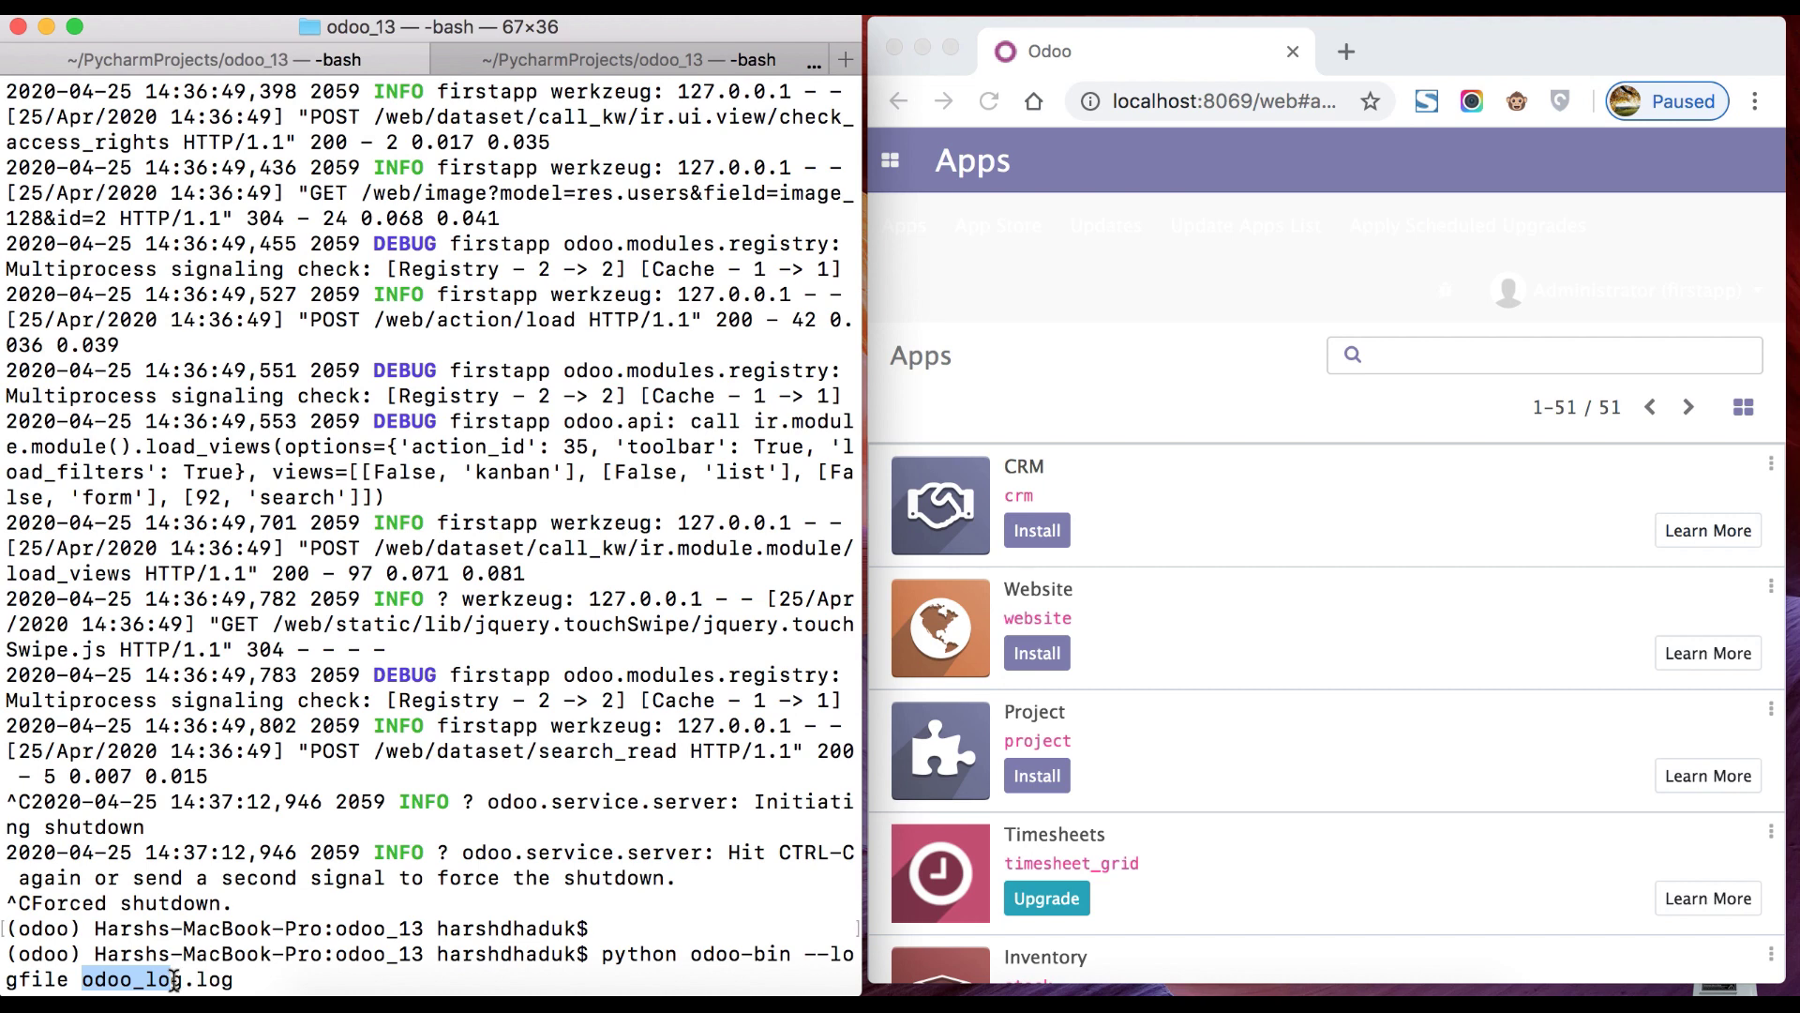
{"action": "left_click", "coordinate": [248, 978]}
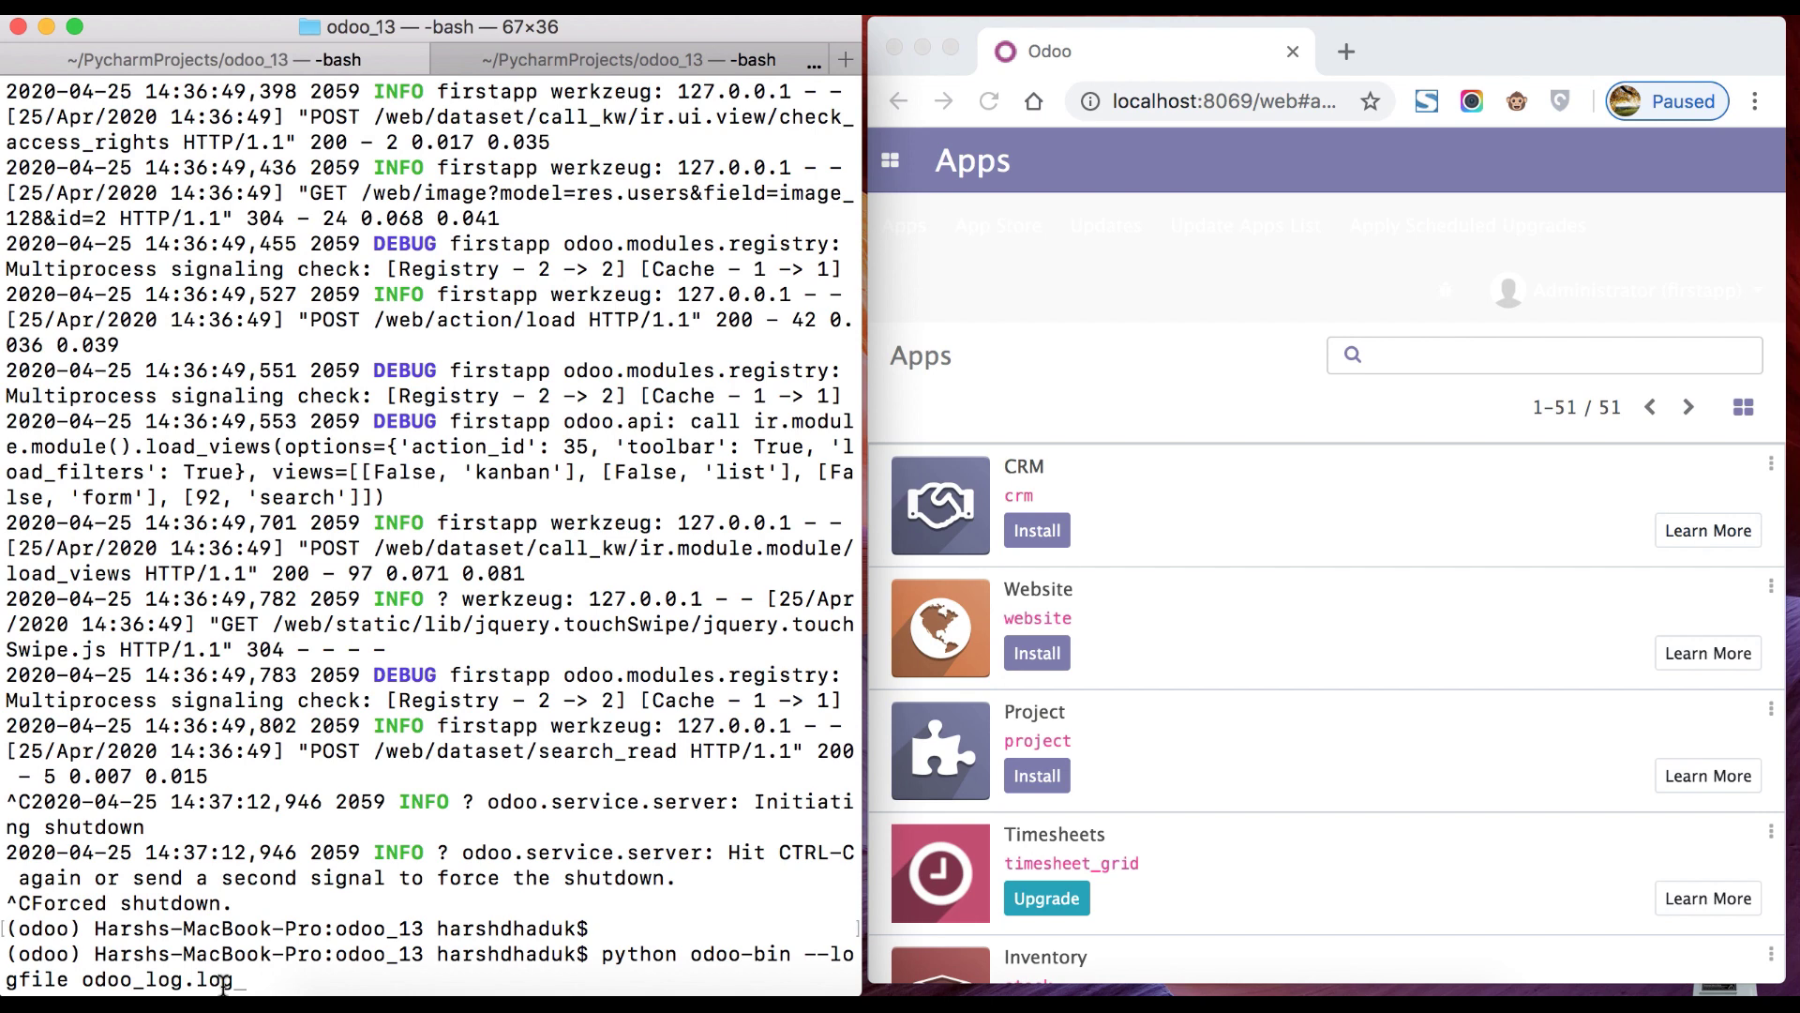
{"action": "left_click_drag", "start_coordinate": [235, 978], "coordinate": [106, 975]}
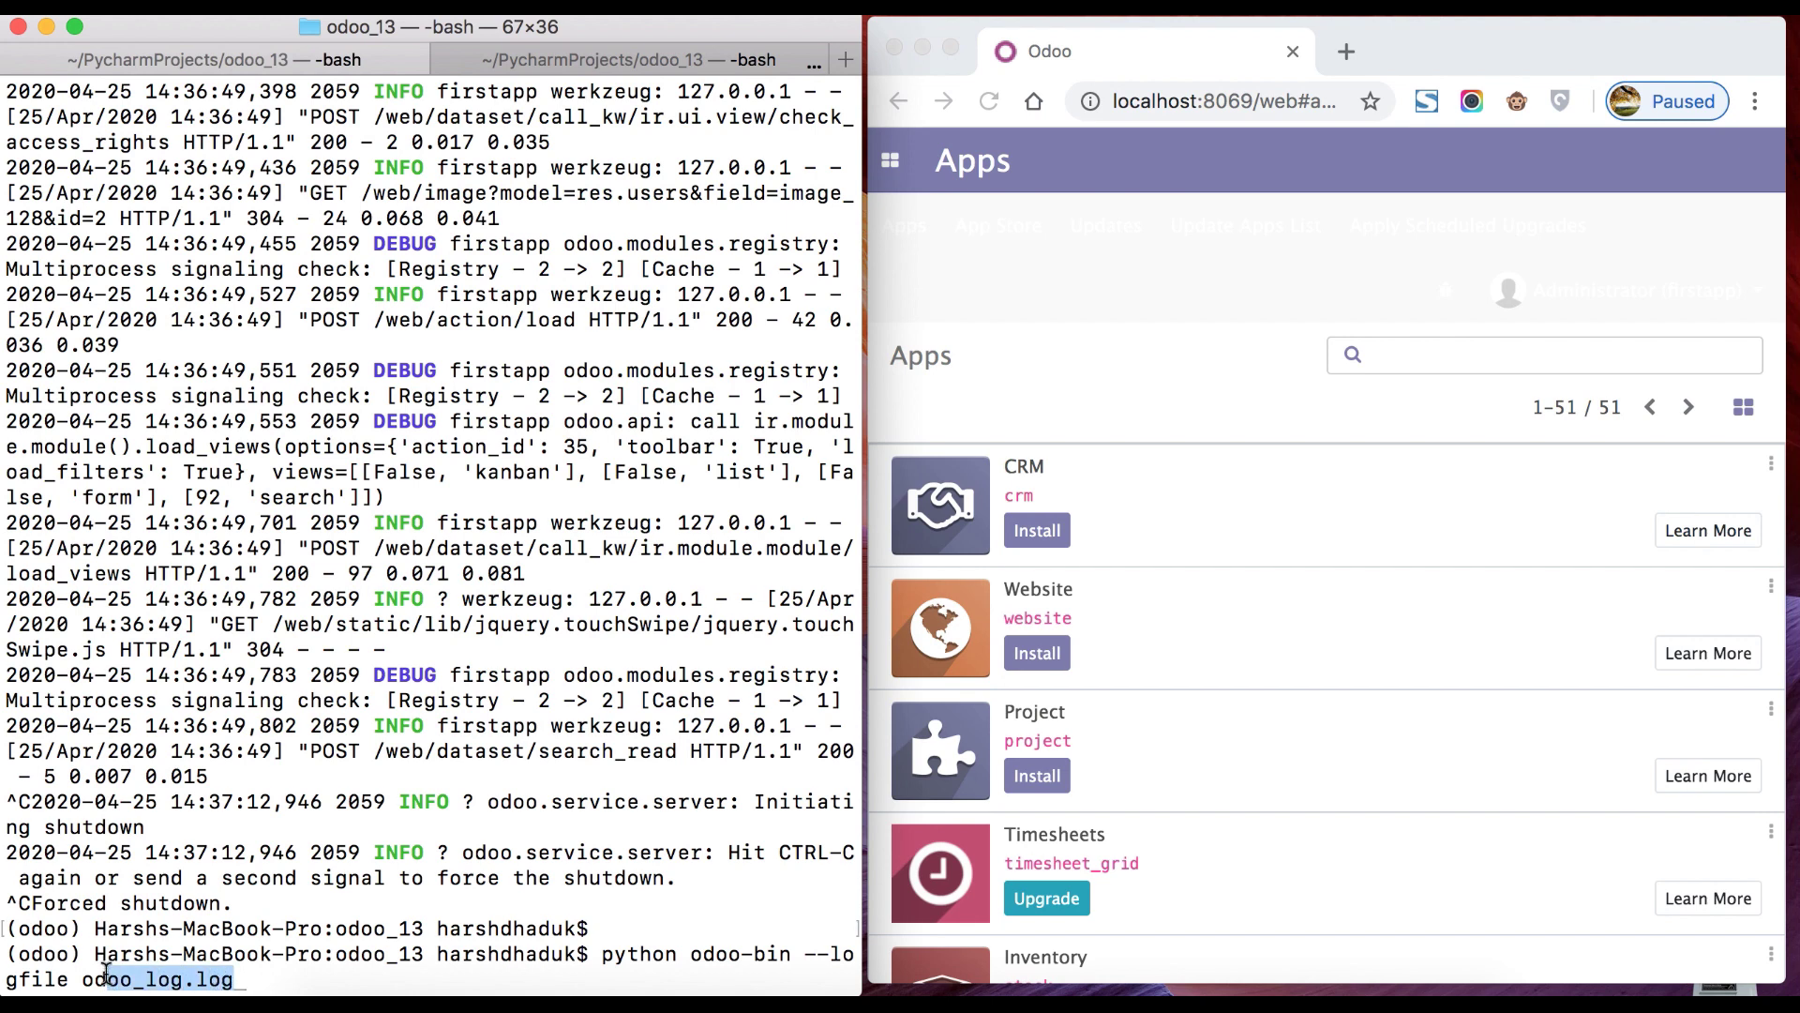
{"action": "key", "text": "Return"}
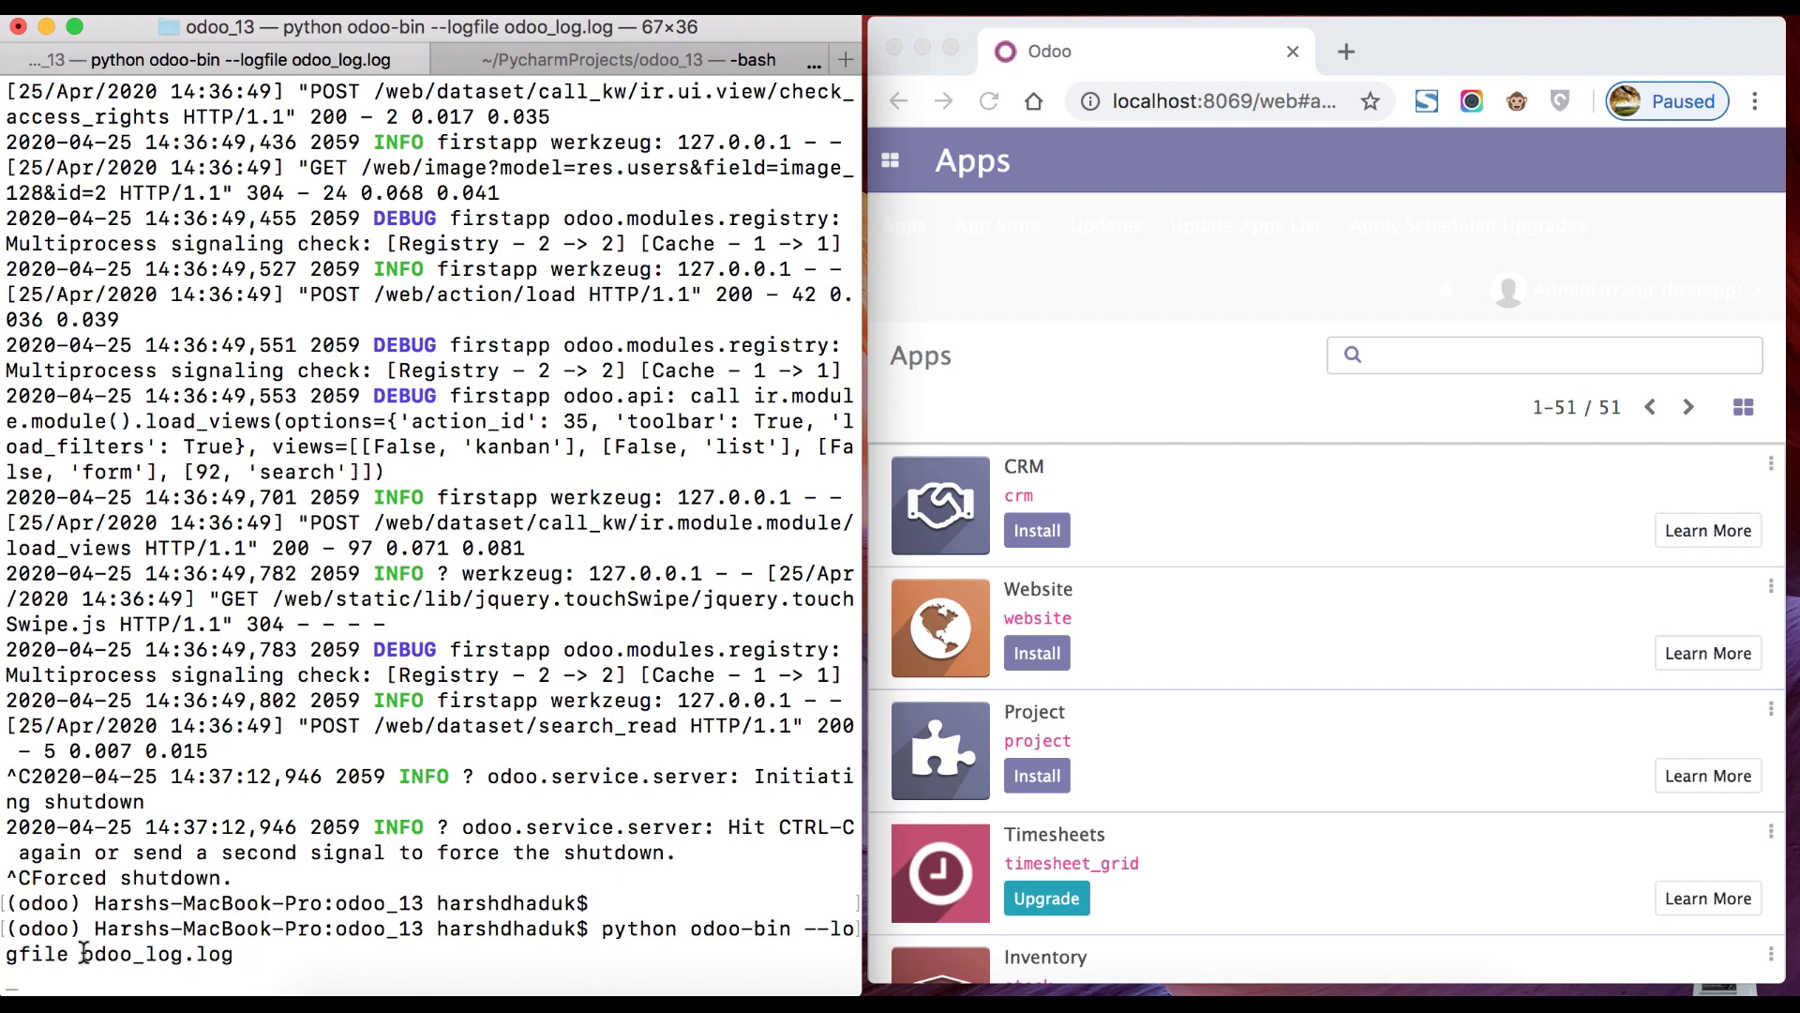
{"action": "left_click_drag", "start_coordinate": [82, 955], "coordinate": [234, 955]}
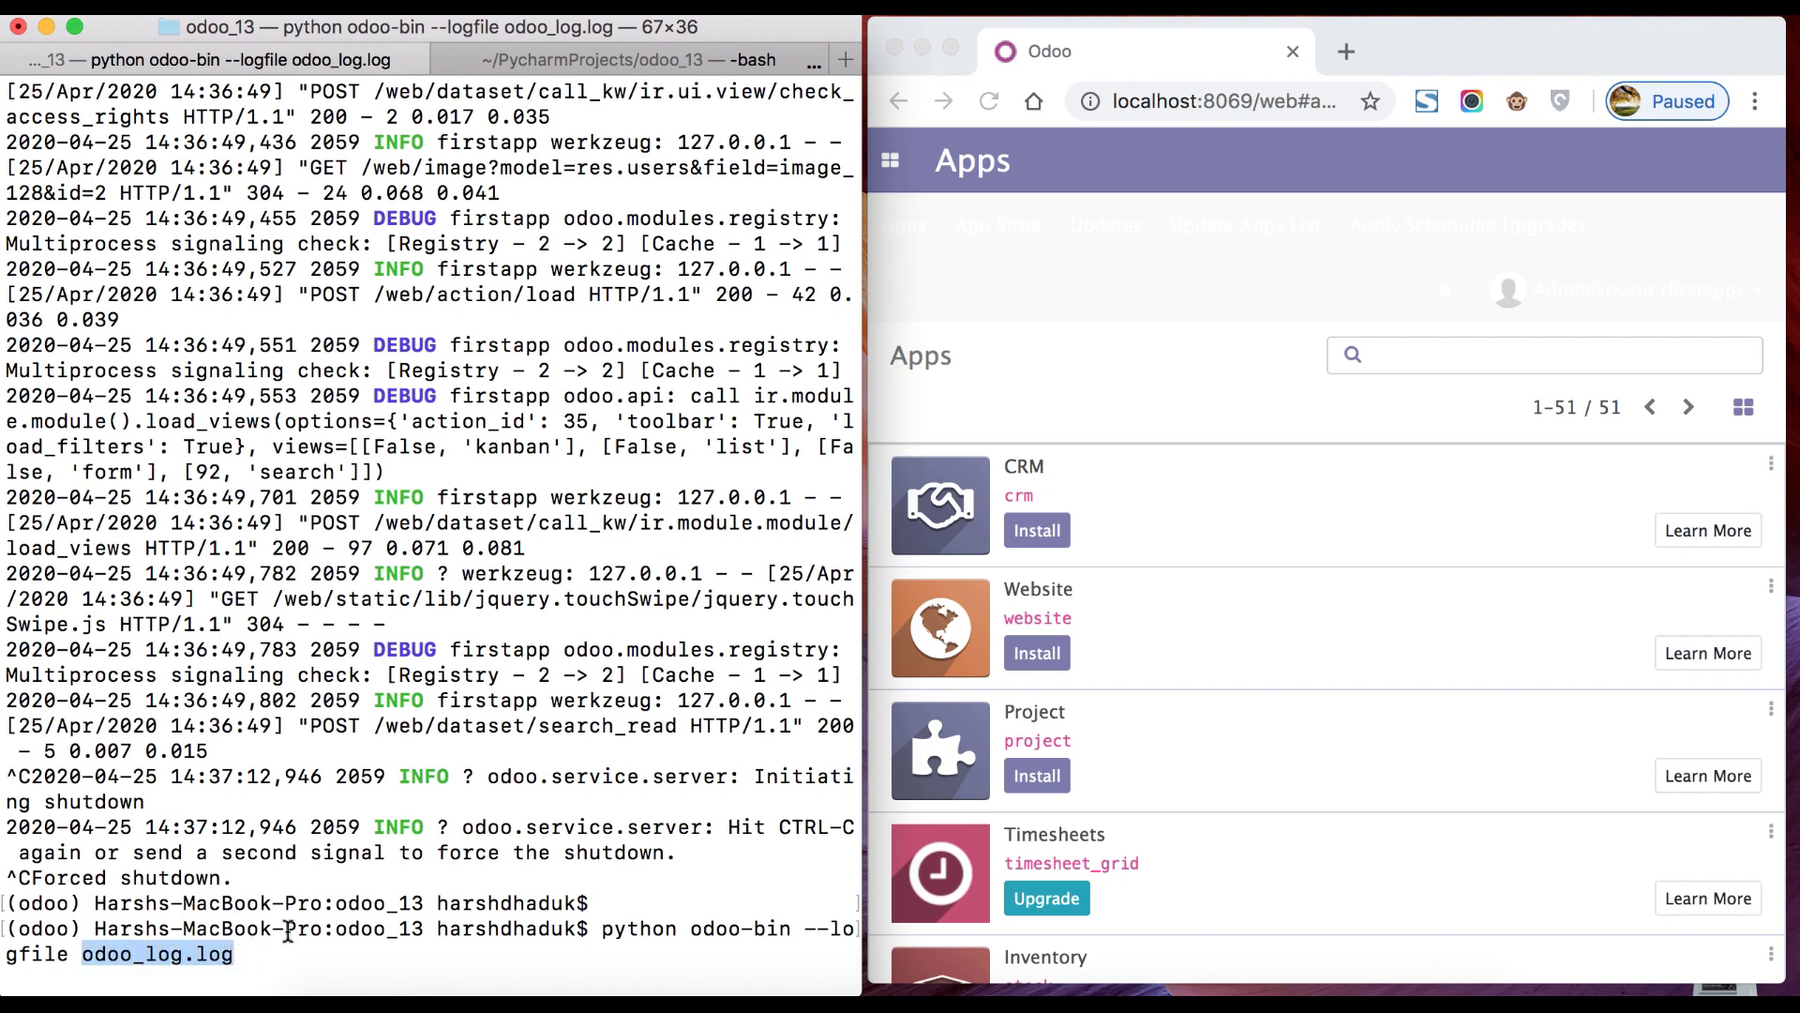
Add blank lines below the running command in the terminal and reload the Apps page in the browser to test file logging.
{"action": "key", "text": "Return"}
{"action": "key", "text": "Return"}
{"action": "scroll", "coordinate": [714, 688], "scroll_direction": "down", "scroll_amount": 5}
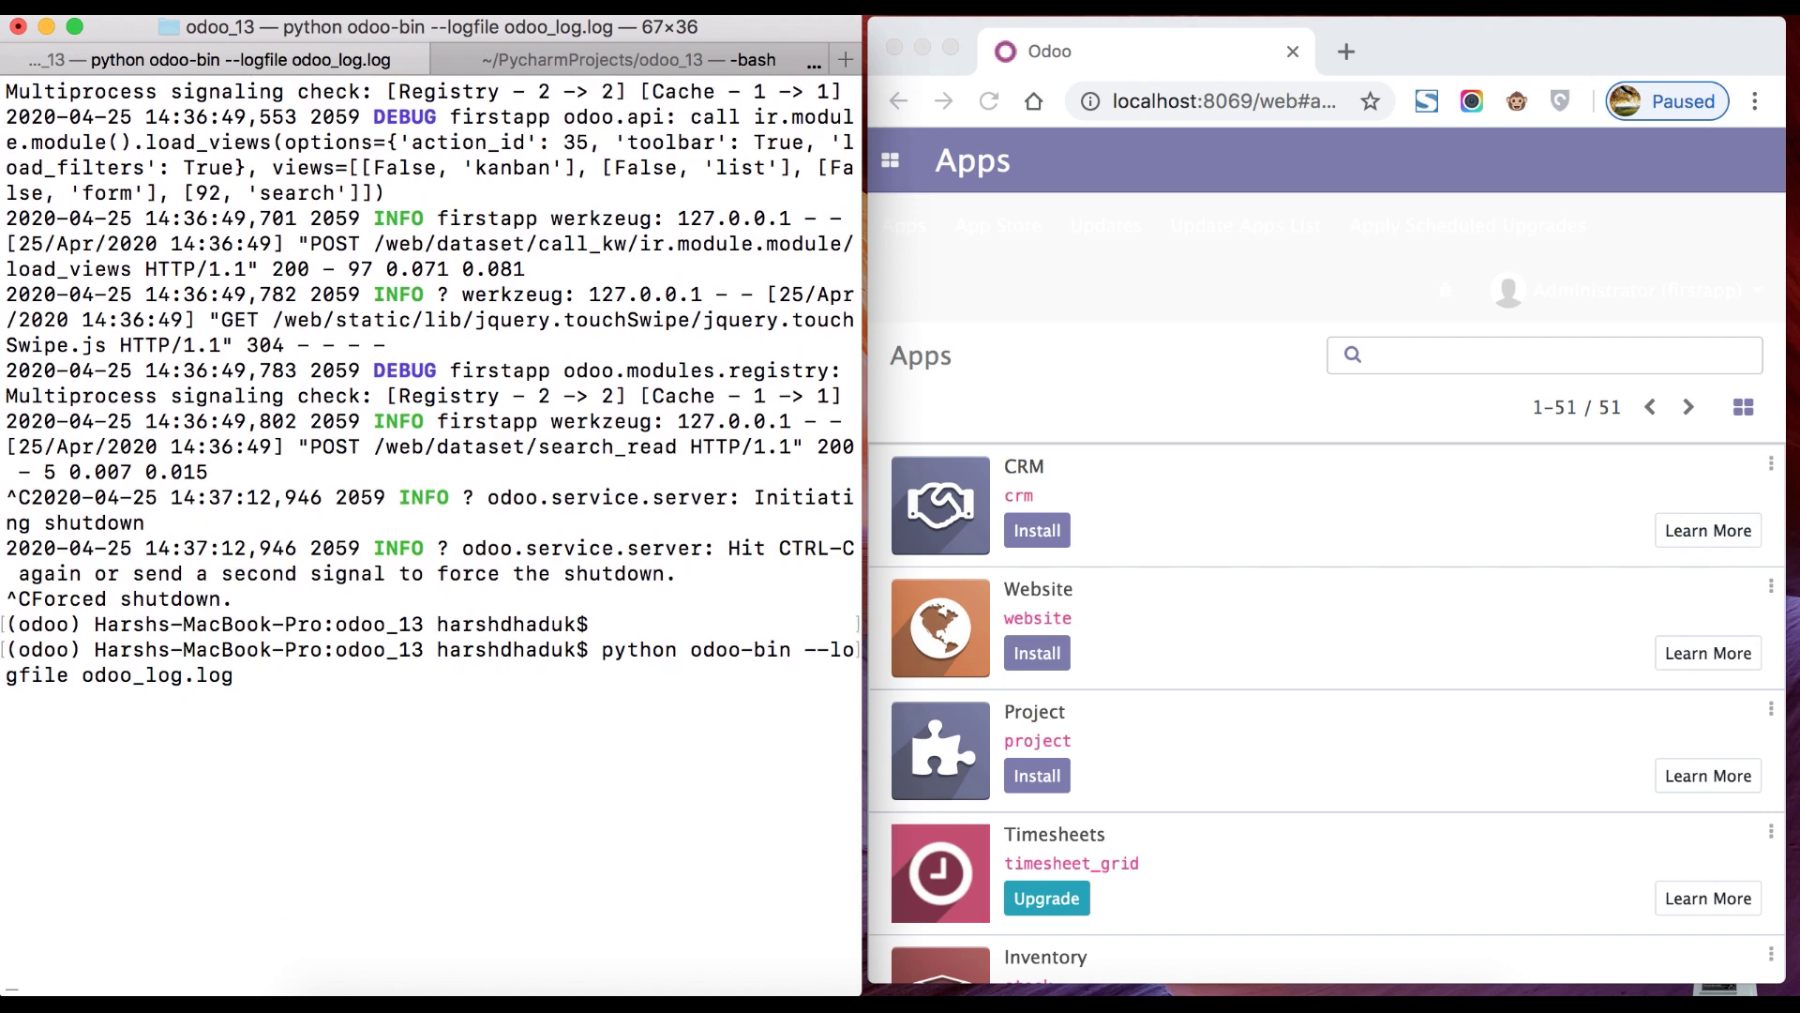
{"action": "left_click", "coordinate": [1103, 302]}
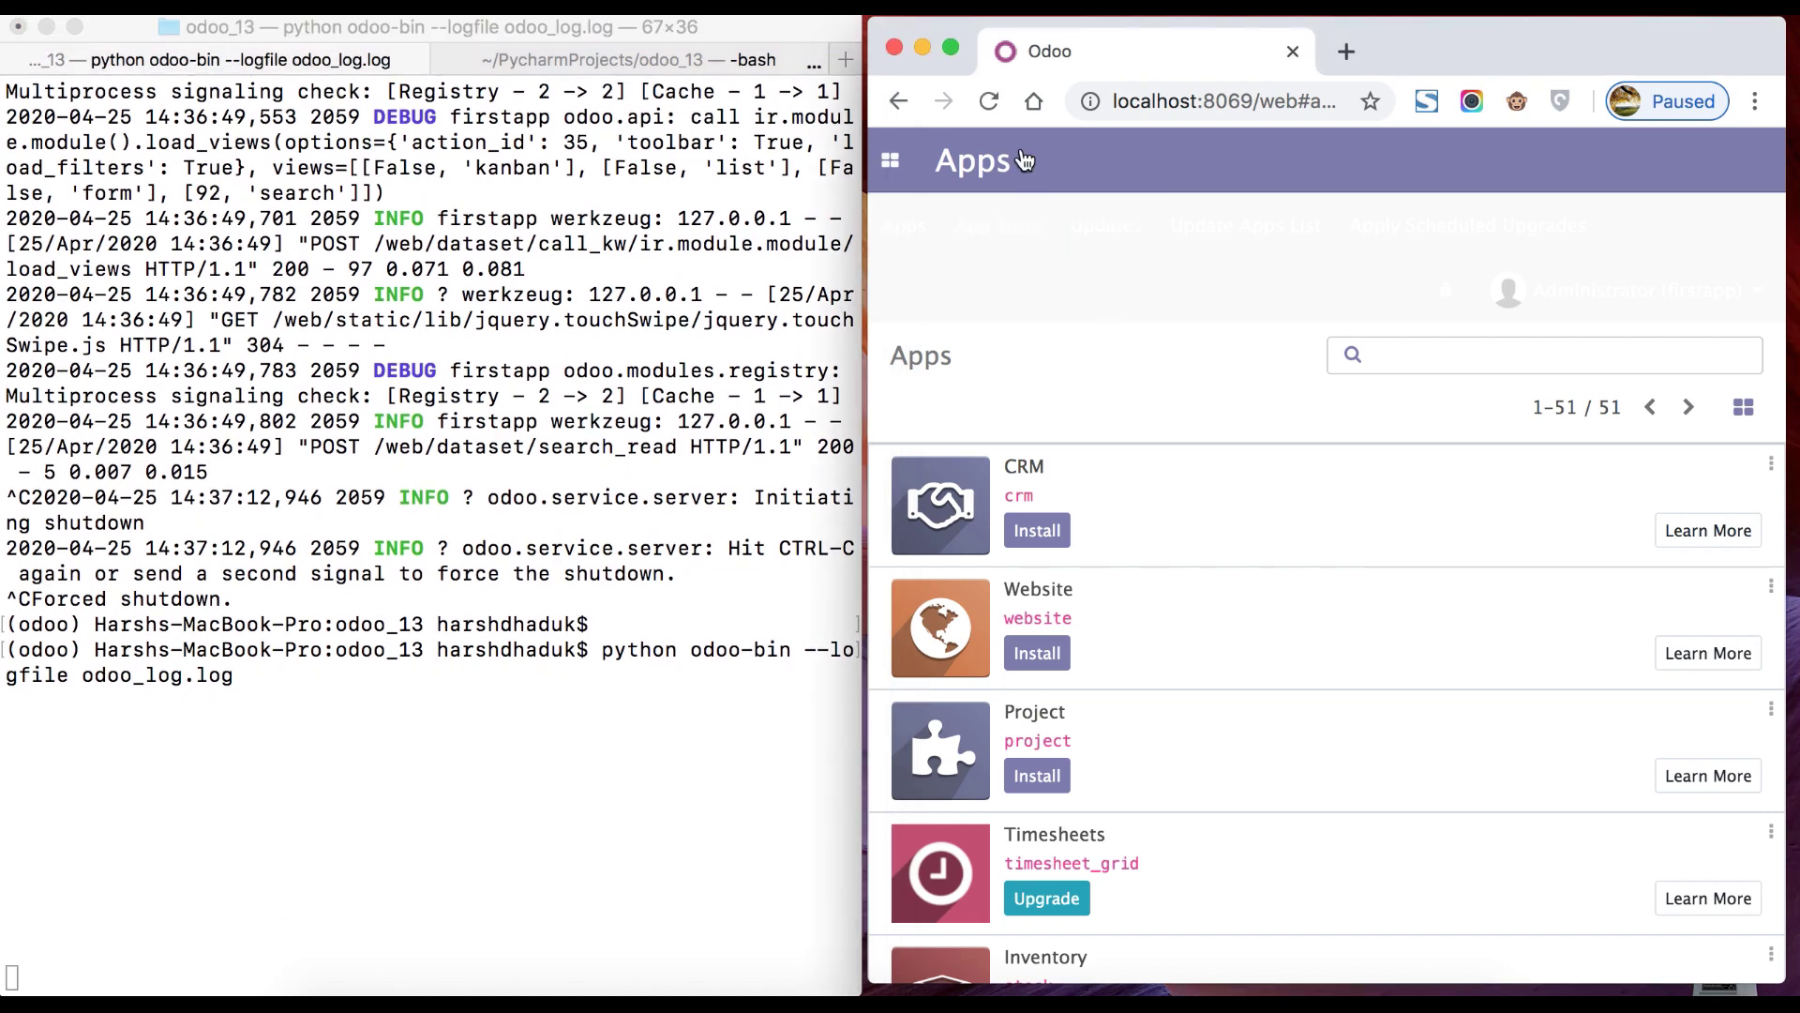
{"action": "left_click", "coordinate": [994, 103]}
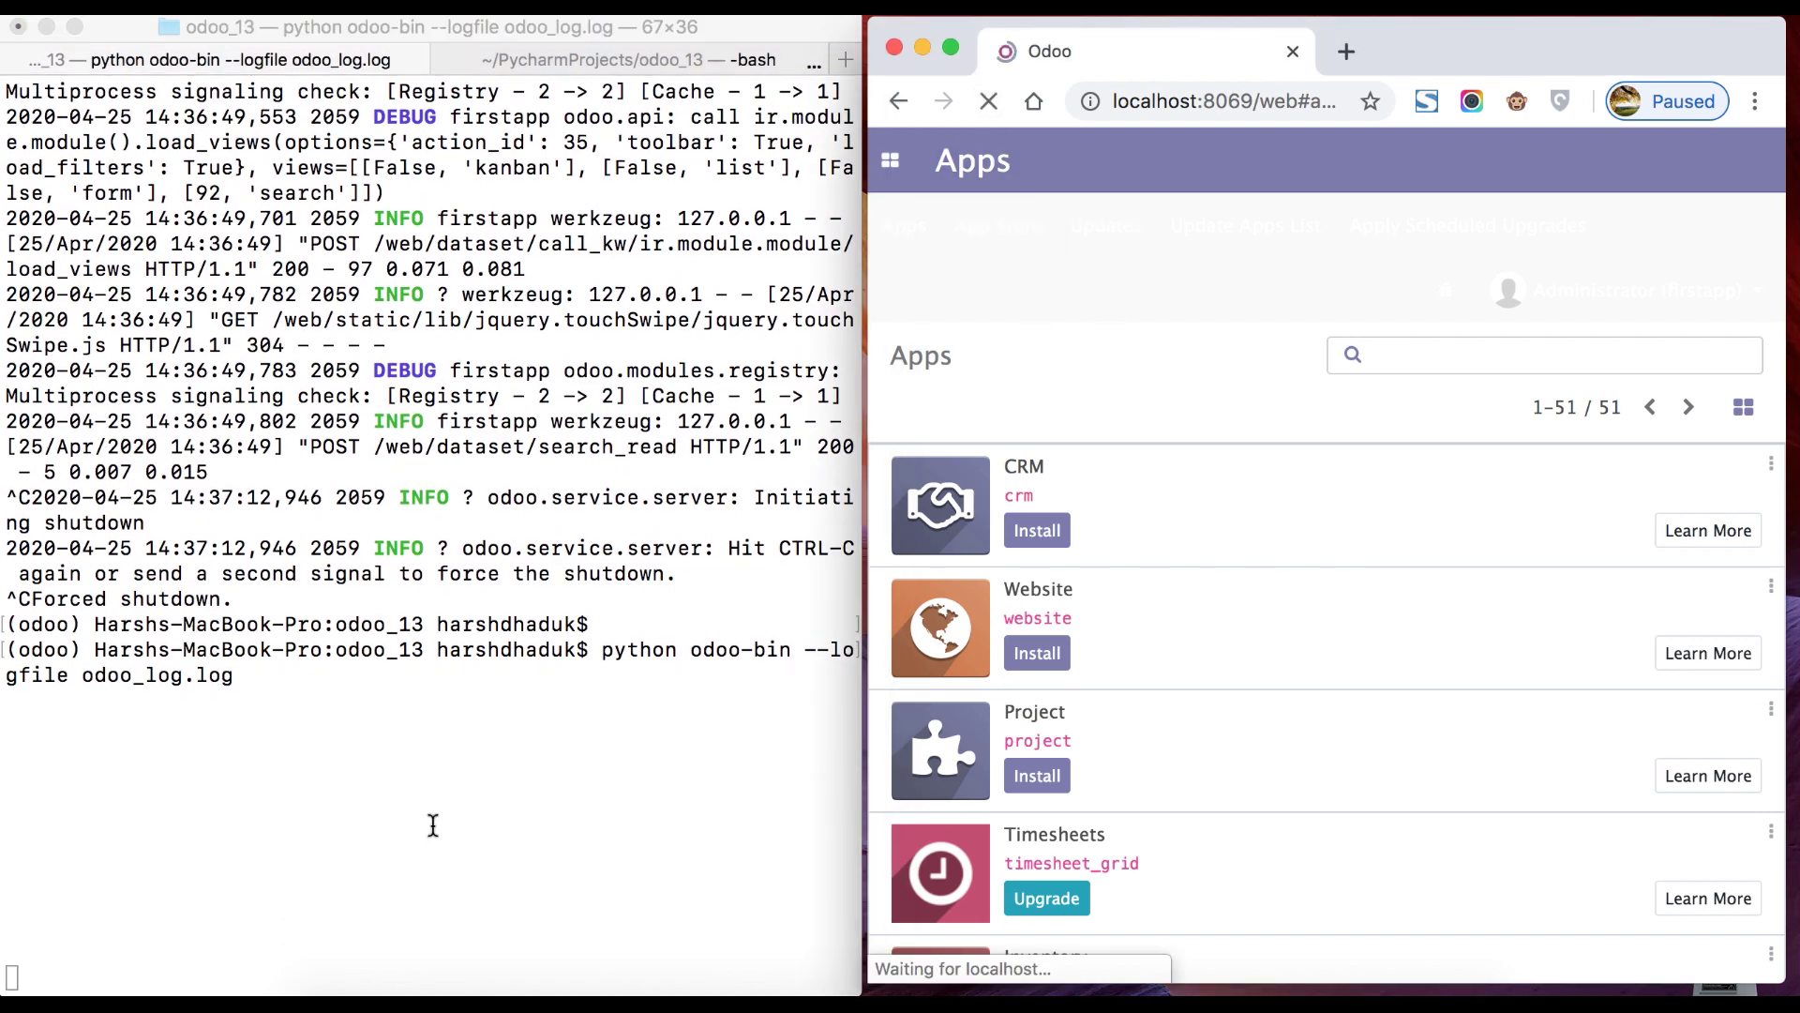
Highlight the file name odoo_log.log in the running server command, then clear the selection.
{"action": "left_click", "coordinate": [422, 789]}
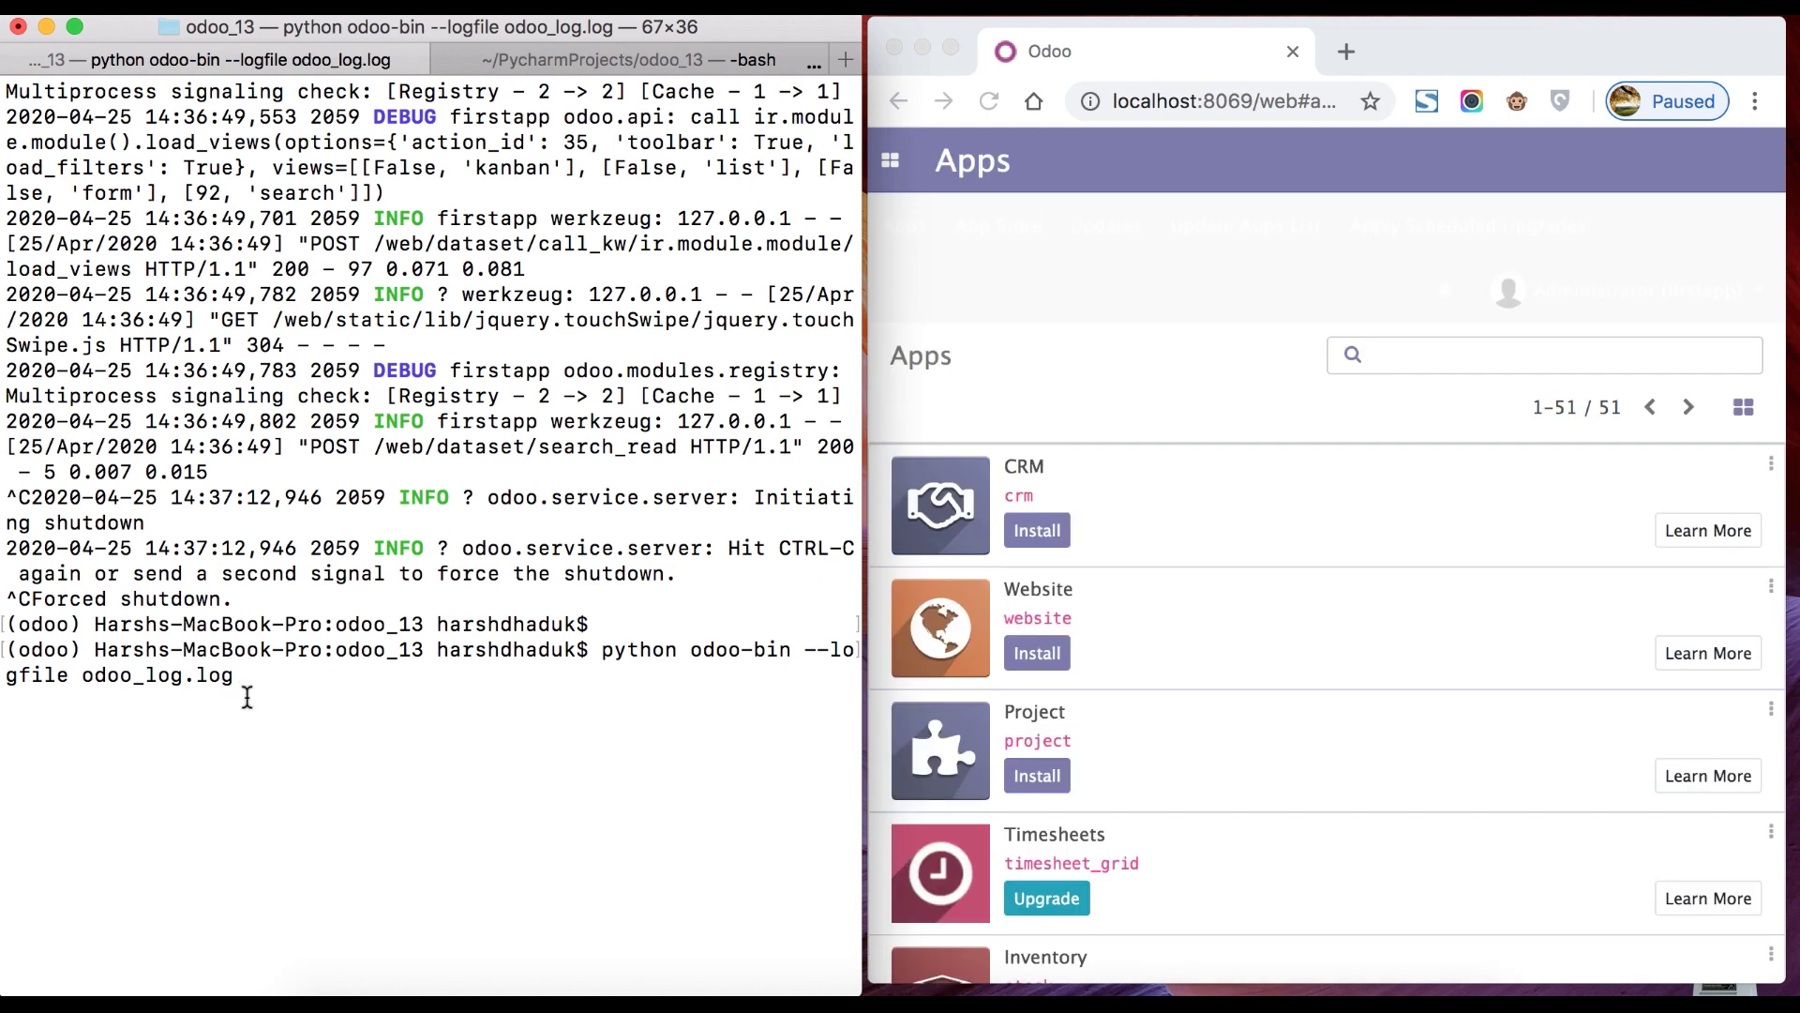
{"action": "left_click_drag", "start_coordinate": [237, 677], "coordinate": [87, 677]}
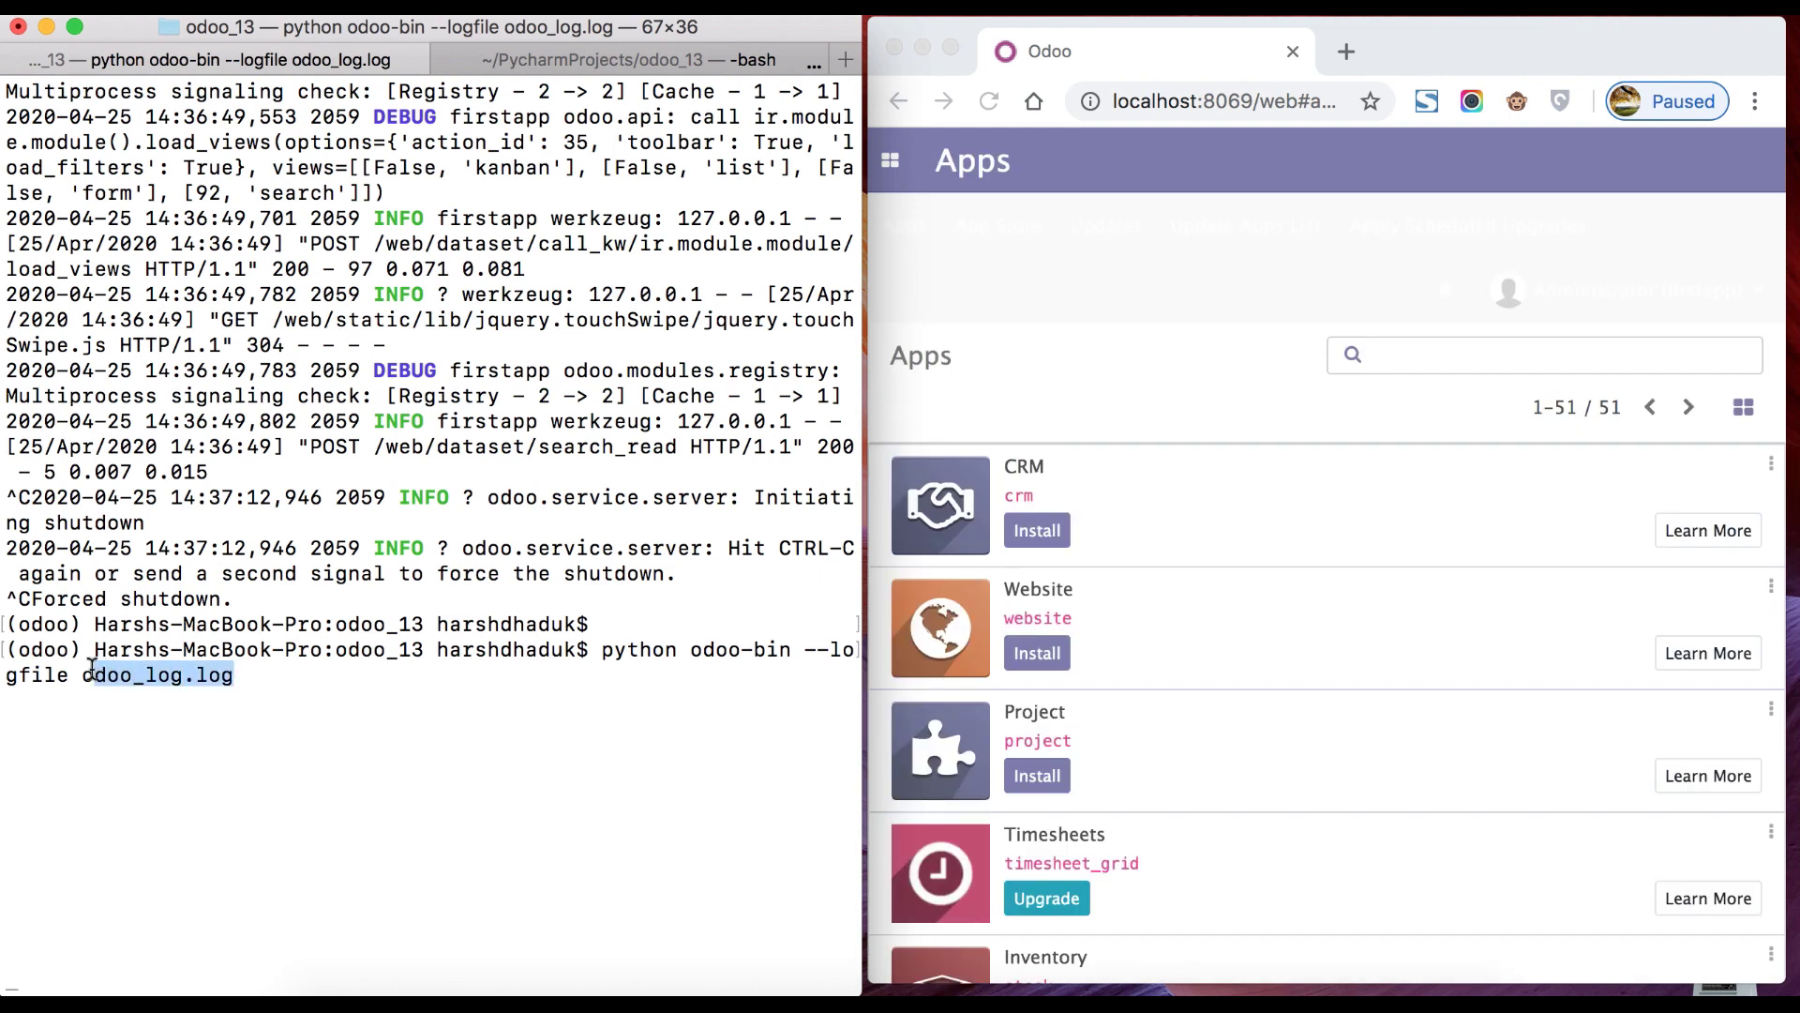
{"action": "left_click", "coordinate": [200, 706]}
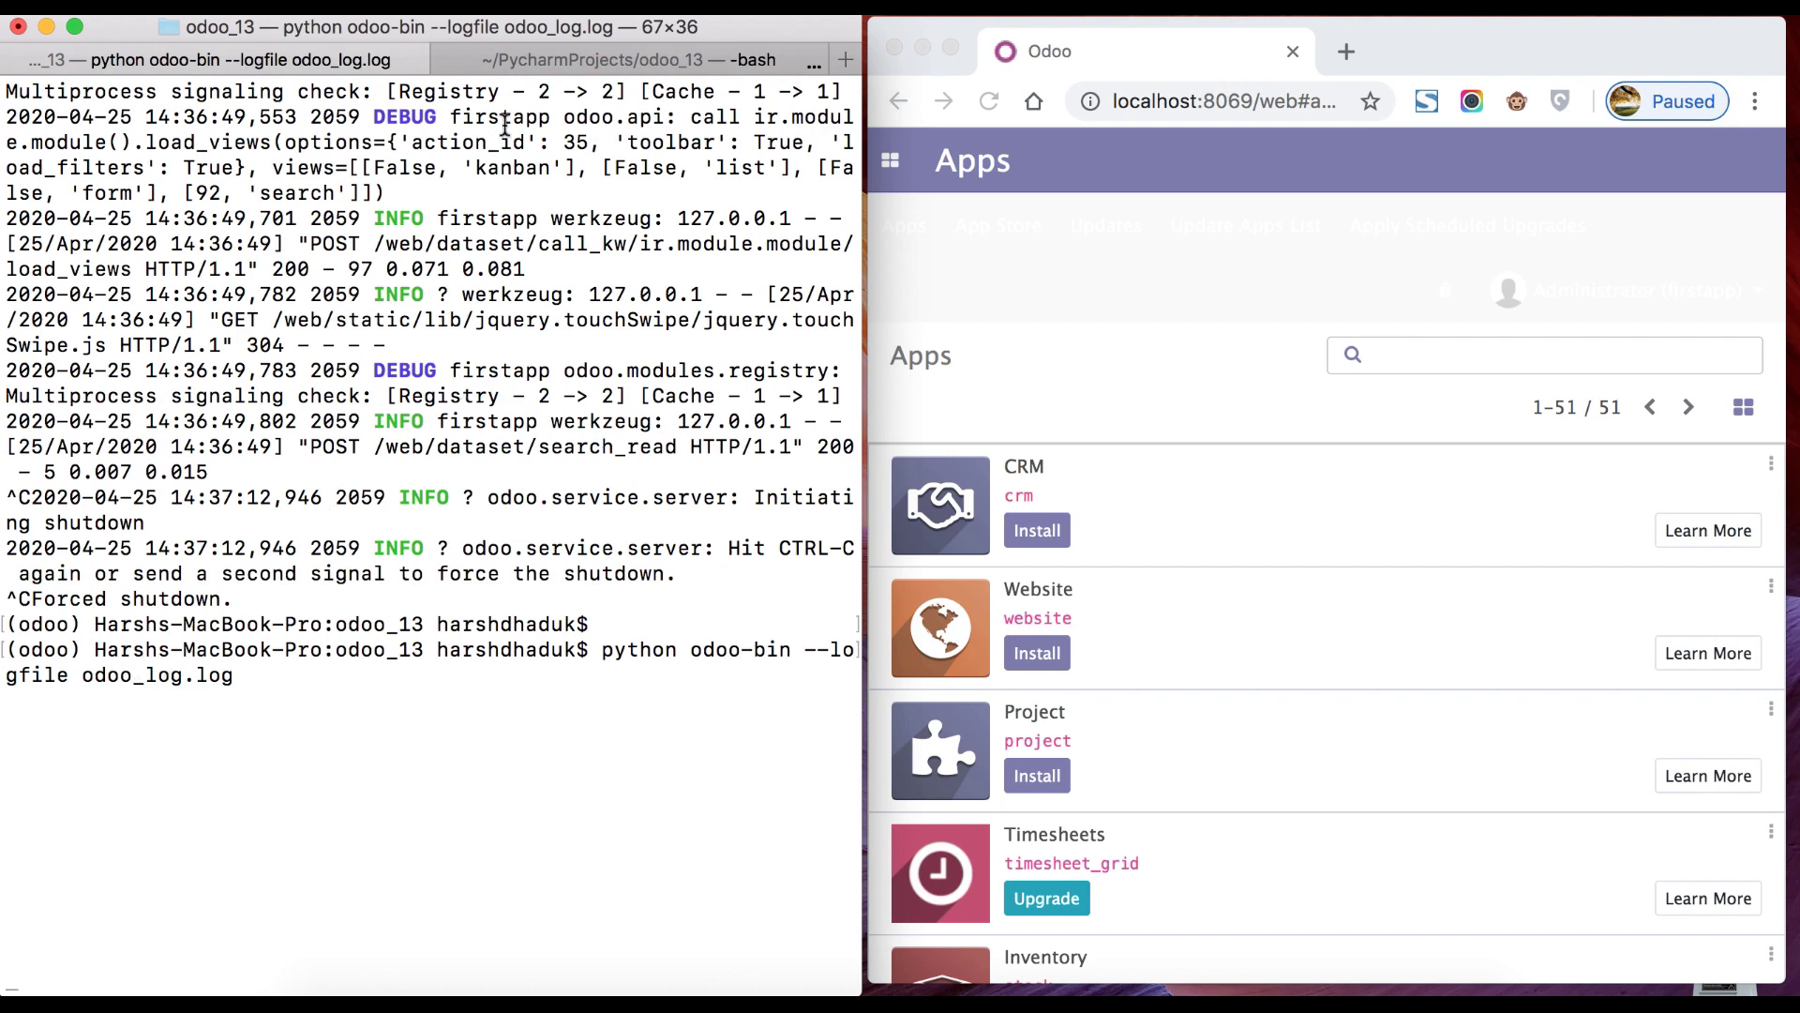
Follow the server's log file in the second terminal session with tail -f odoo_log.log.
{"action": "left_click", "coordinate": [503, 69]}
{"action": "type", "text": "tai"}
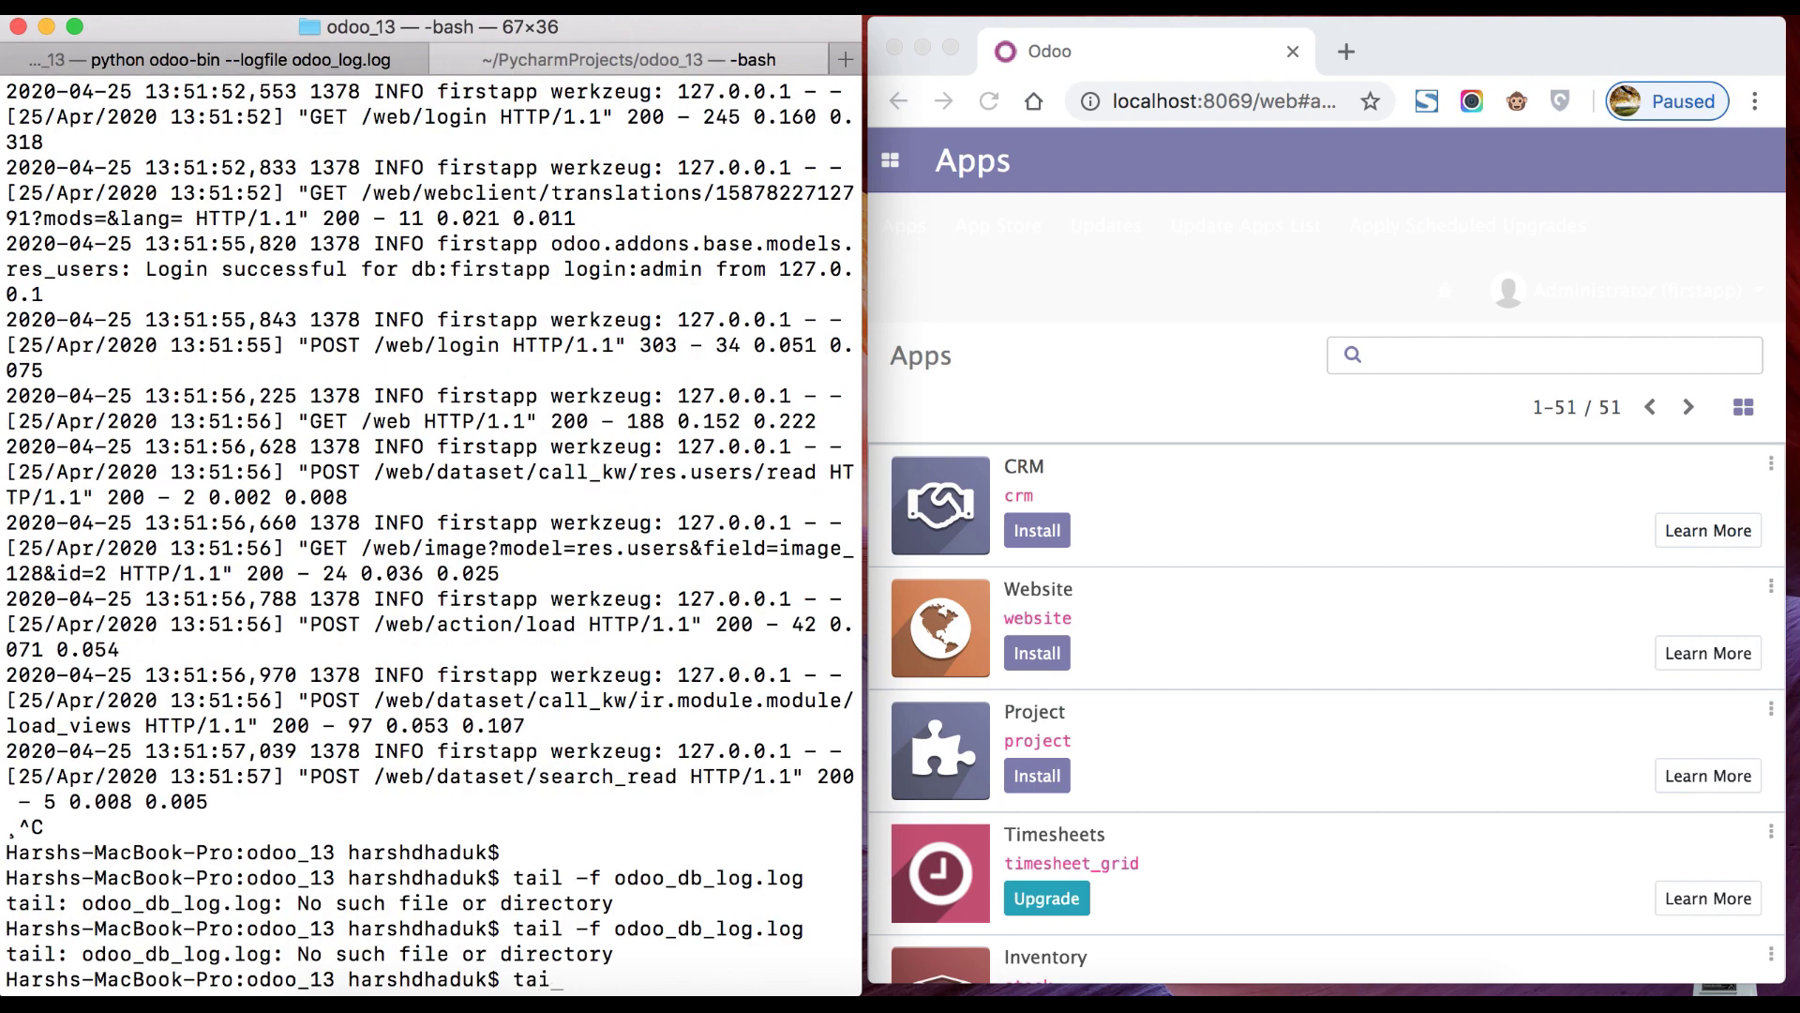
{"action": "type", "text": "l -f odoo_d"}
{"action": "key", "text": "BackSpace"}
{"action": "type", "text": "l"}
{"action": "key", "text": "Tab"}
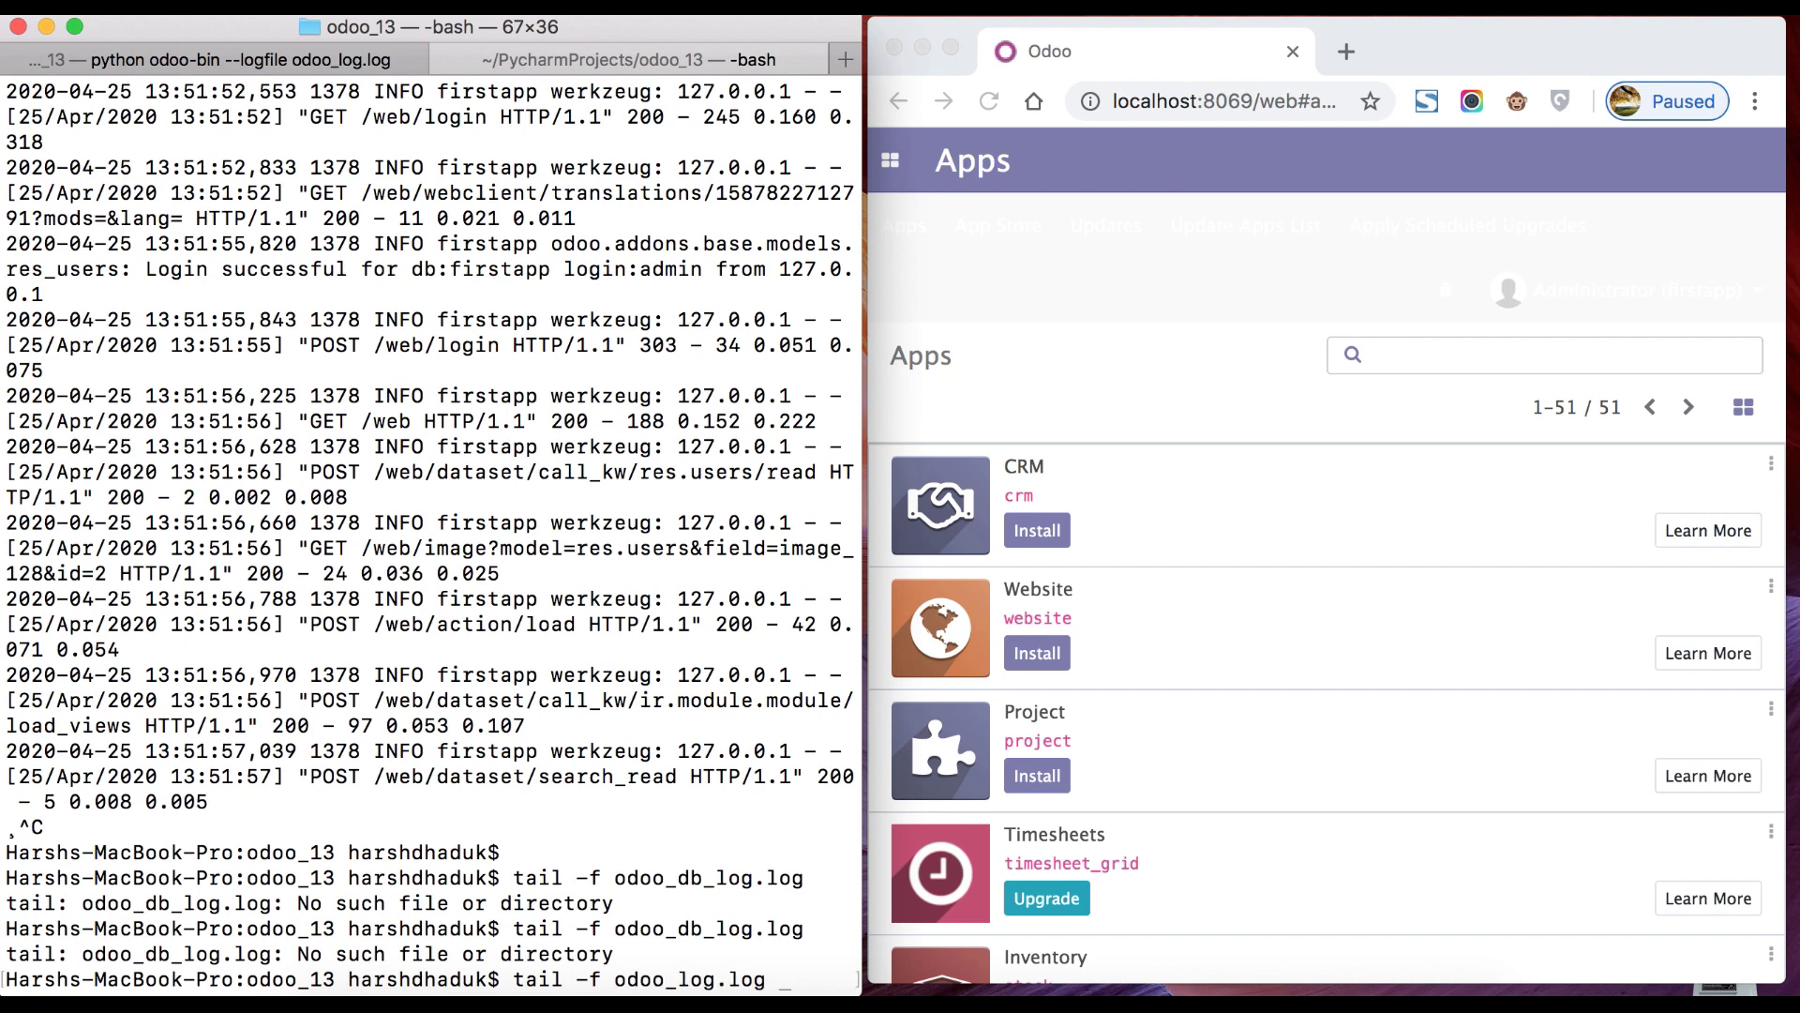
{"action": "key", "text": "Return"}
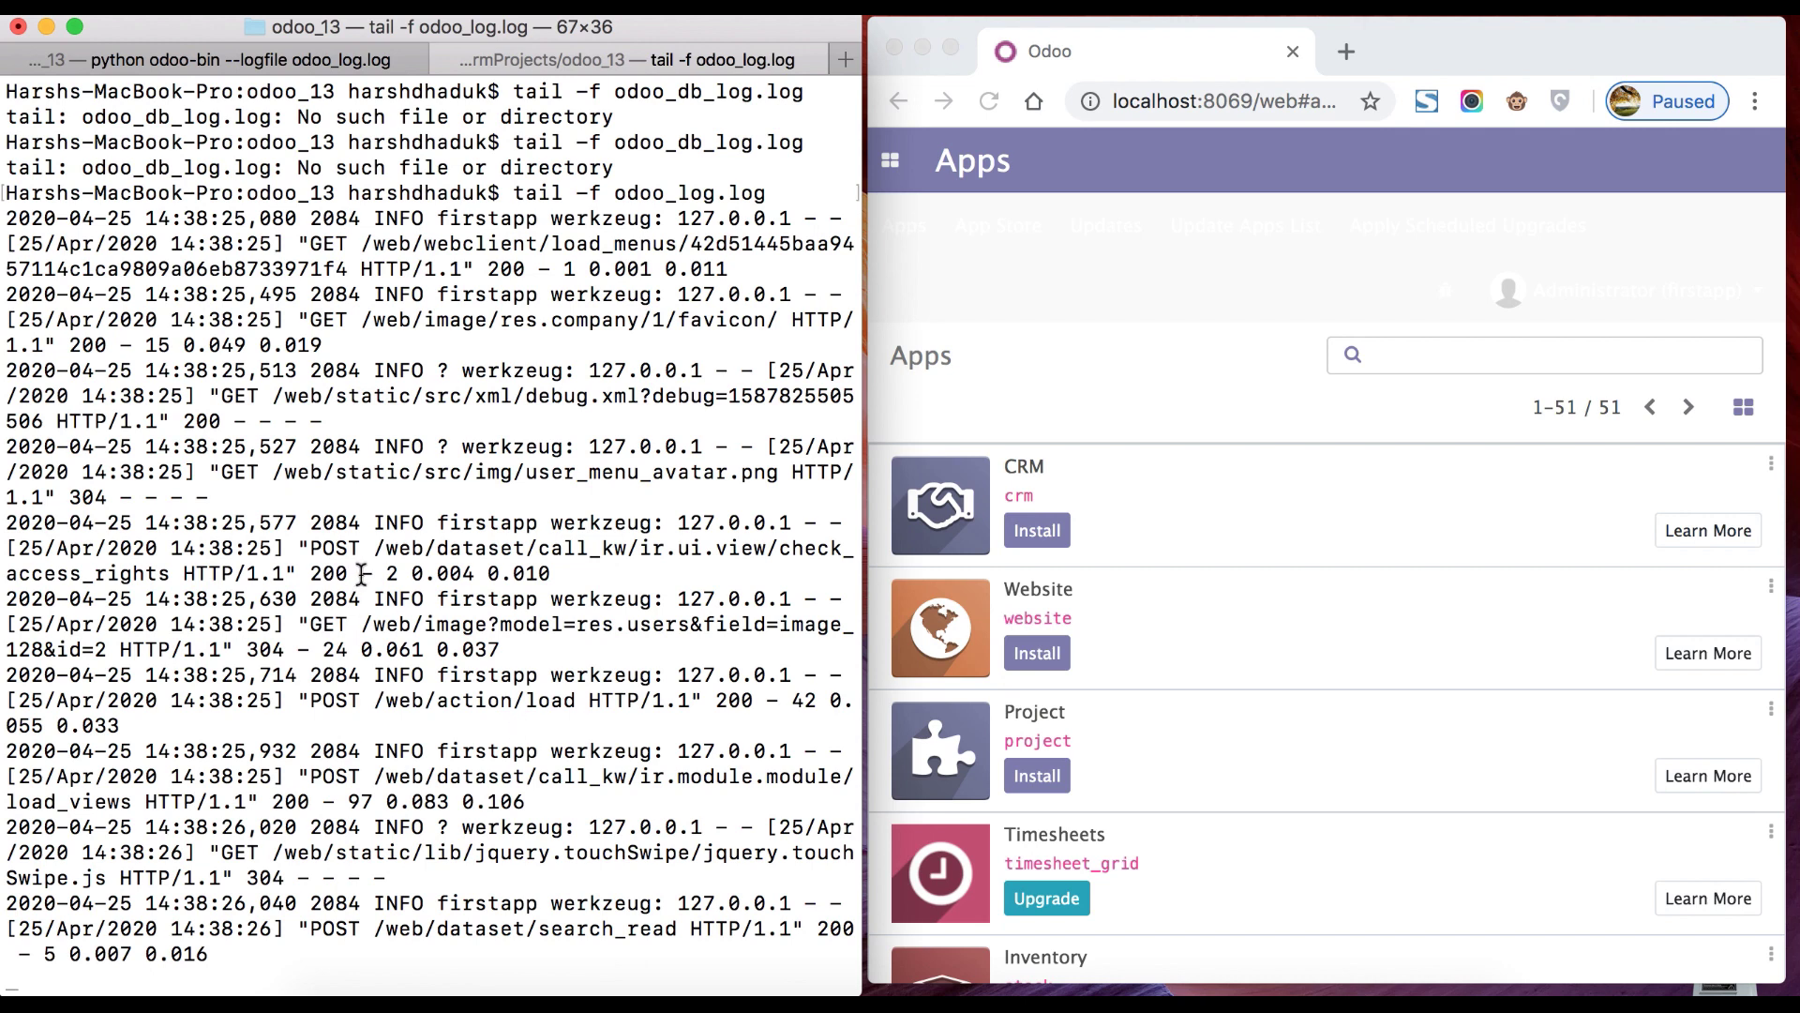
Add blank lines below the tail output and reload the Apps page in the browser to generate new log entries.
{"action": "key", "text": "Return"}
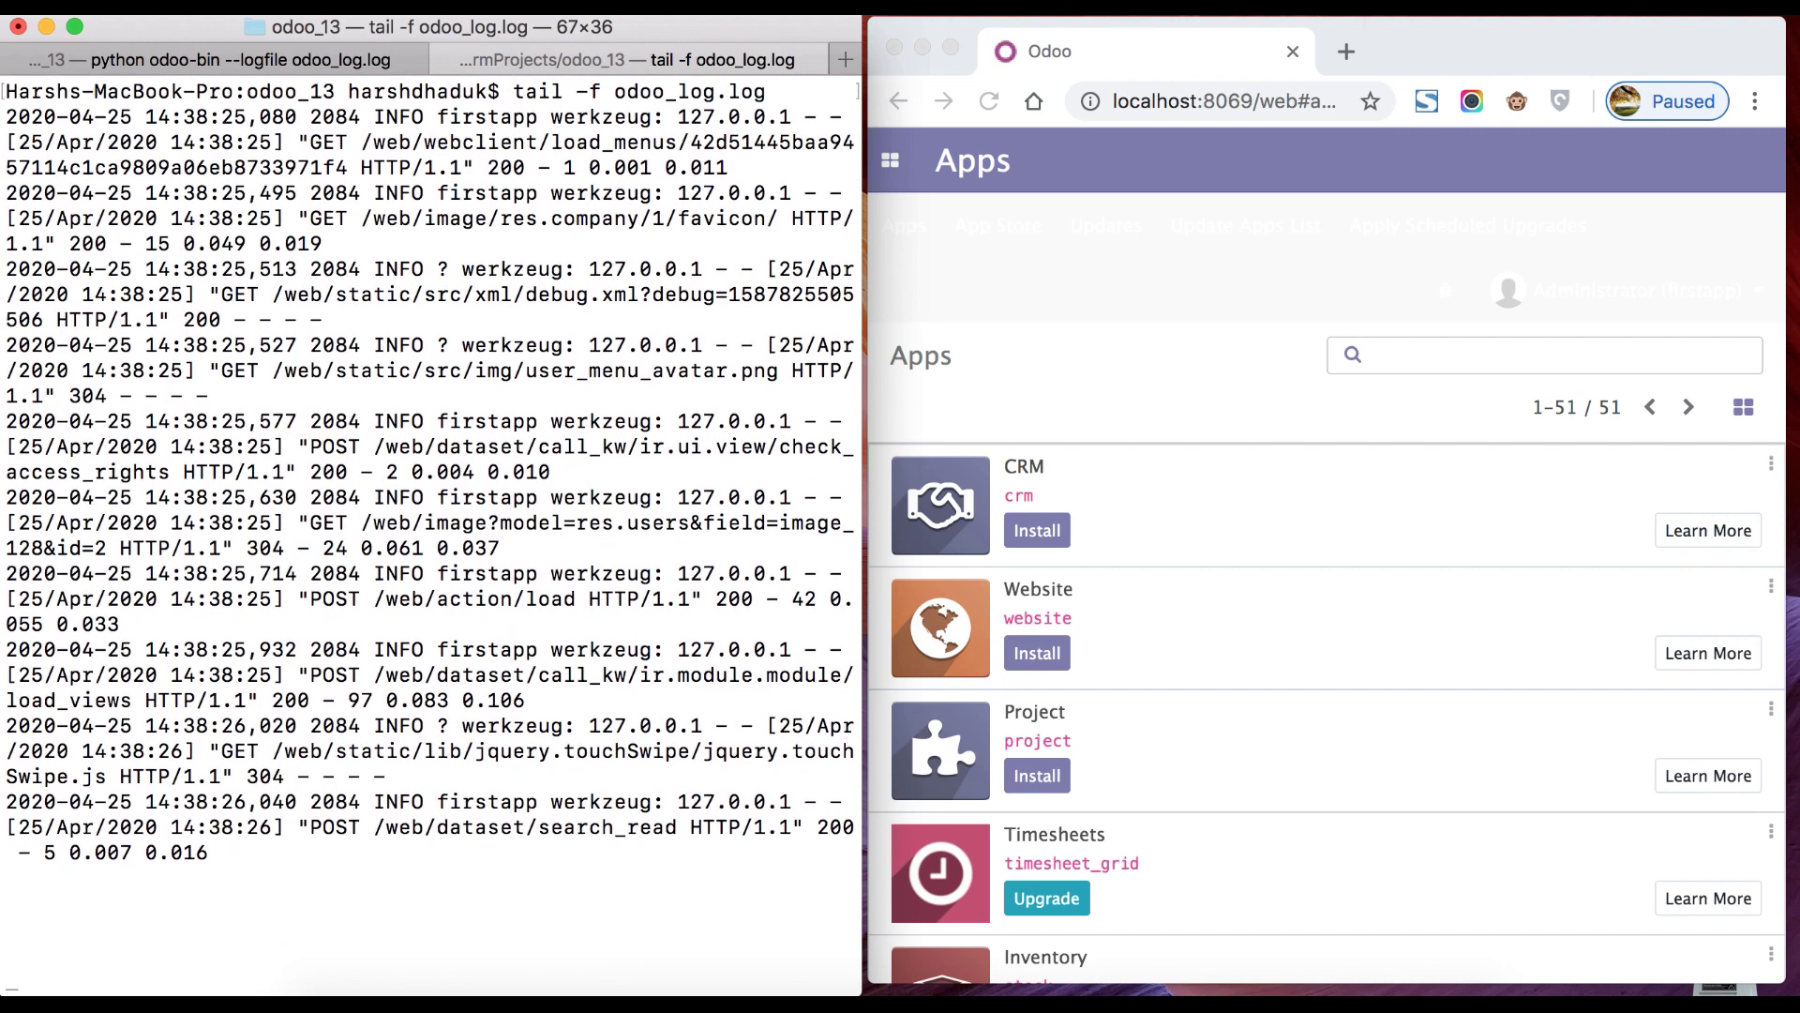
{"action": "key", "text": "Return"}
{"action": "key", "text": "Return"}
{"action": "key", "text": "Return"}
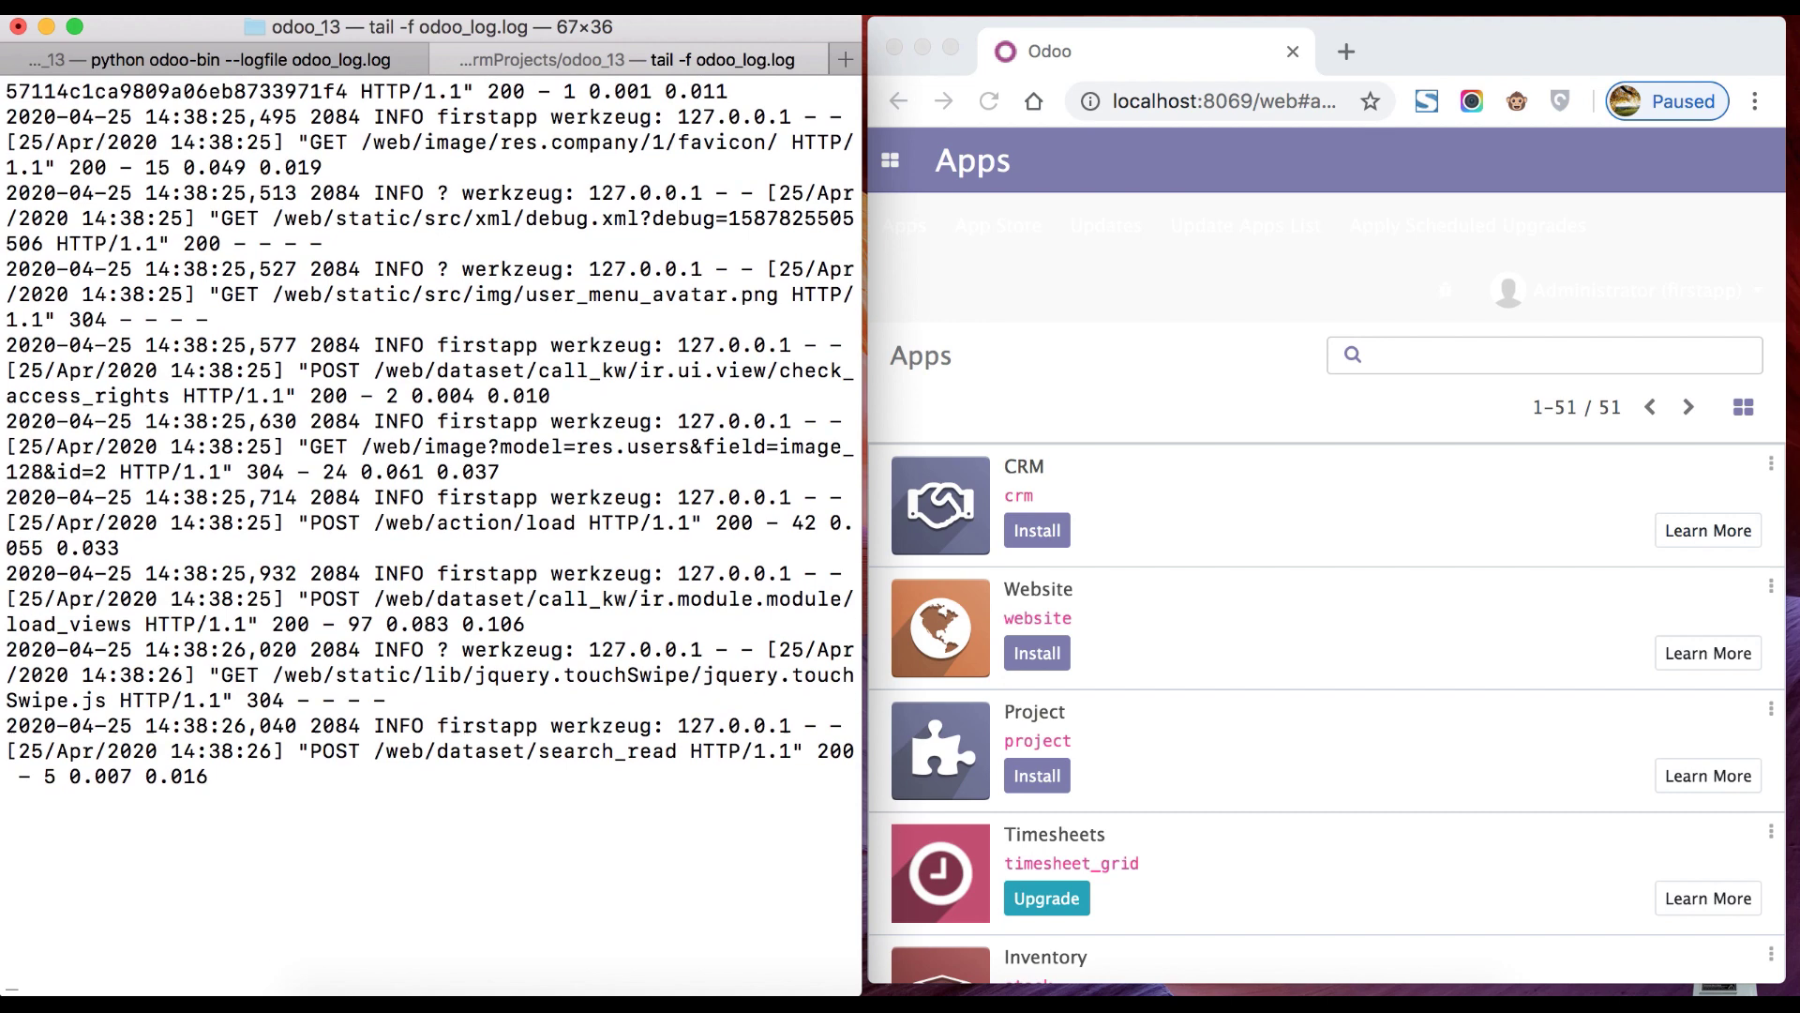
{"action": "left_click", "coordinate": [1069, 260]}
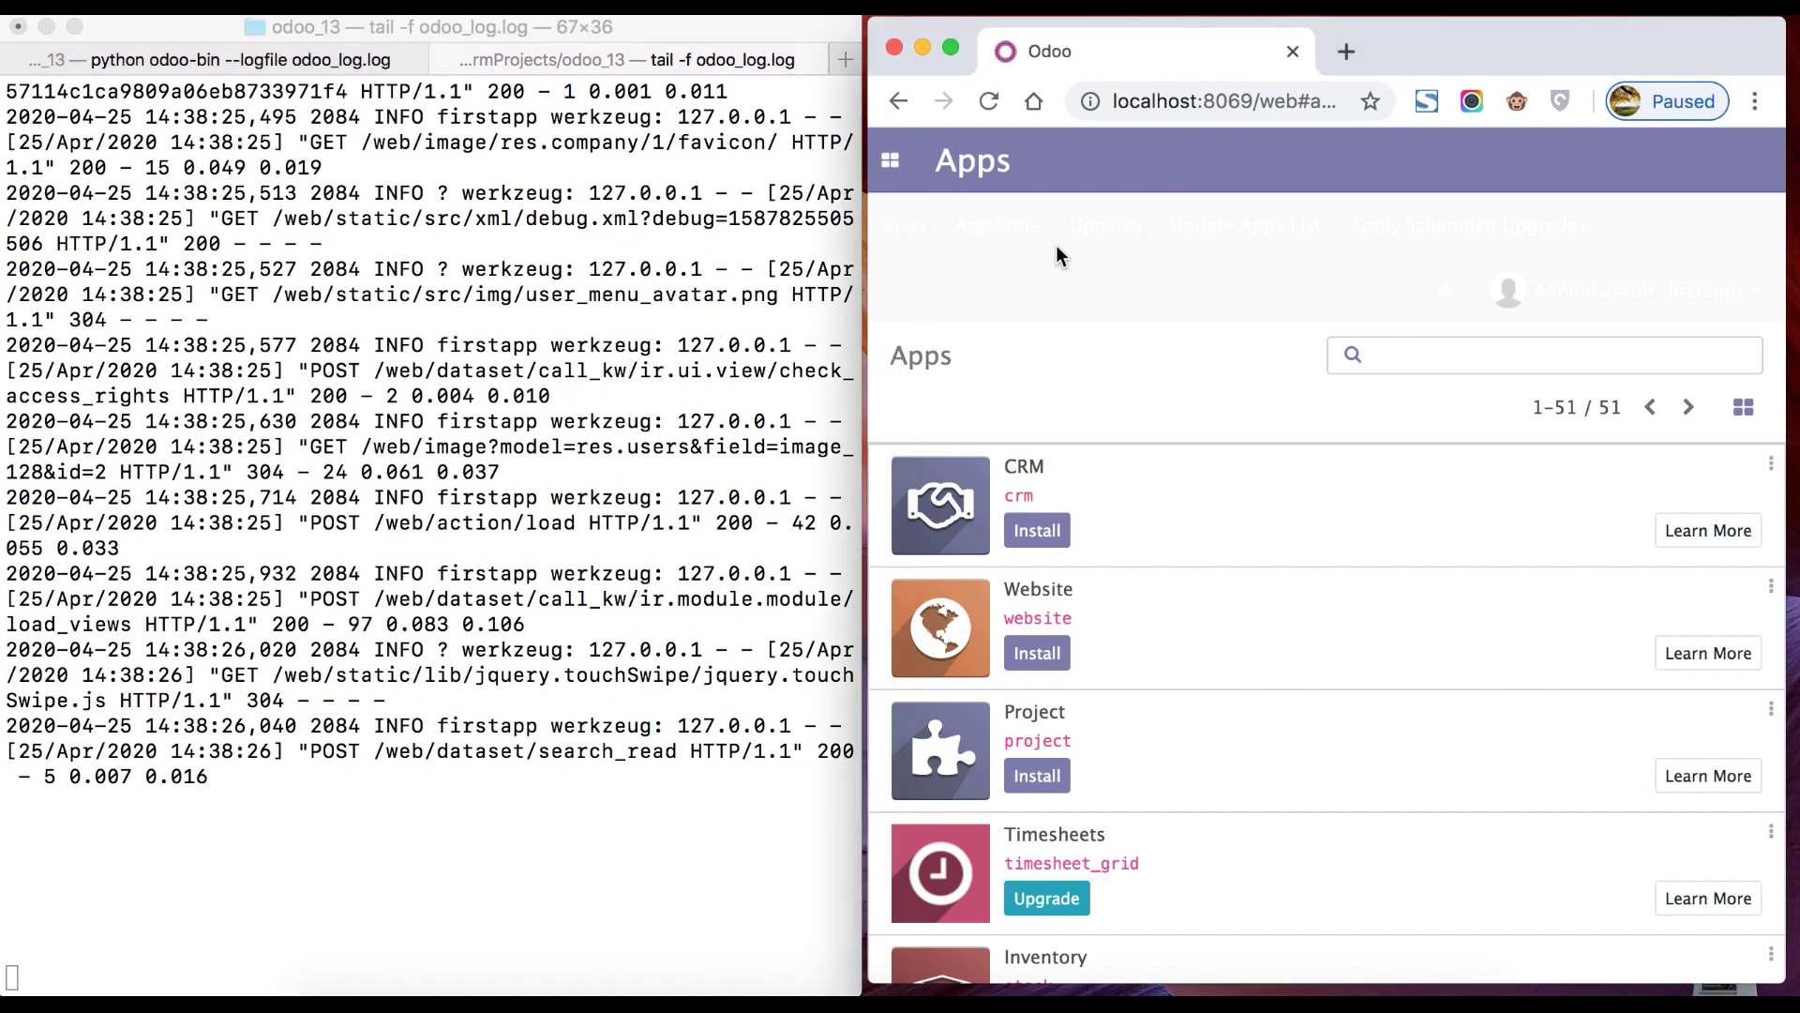
{"action": "left_click", "coordinate": [990, 99]}
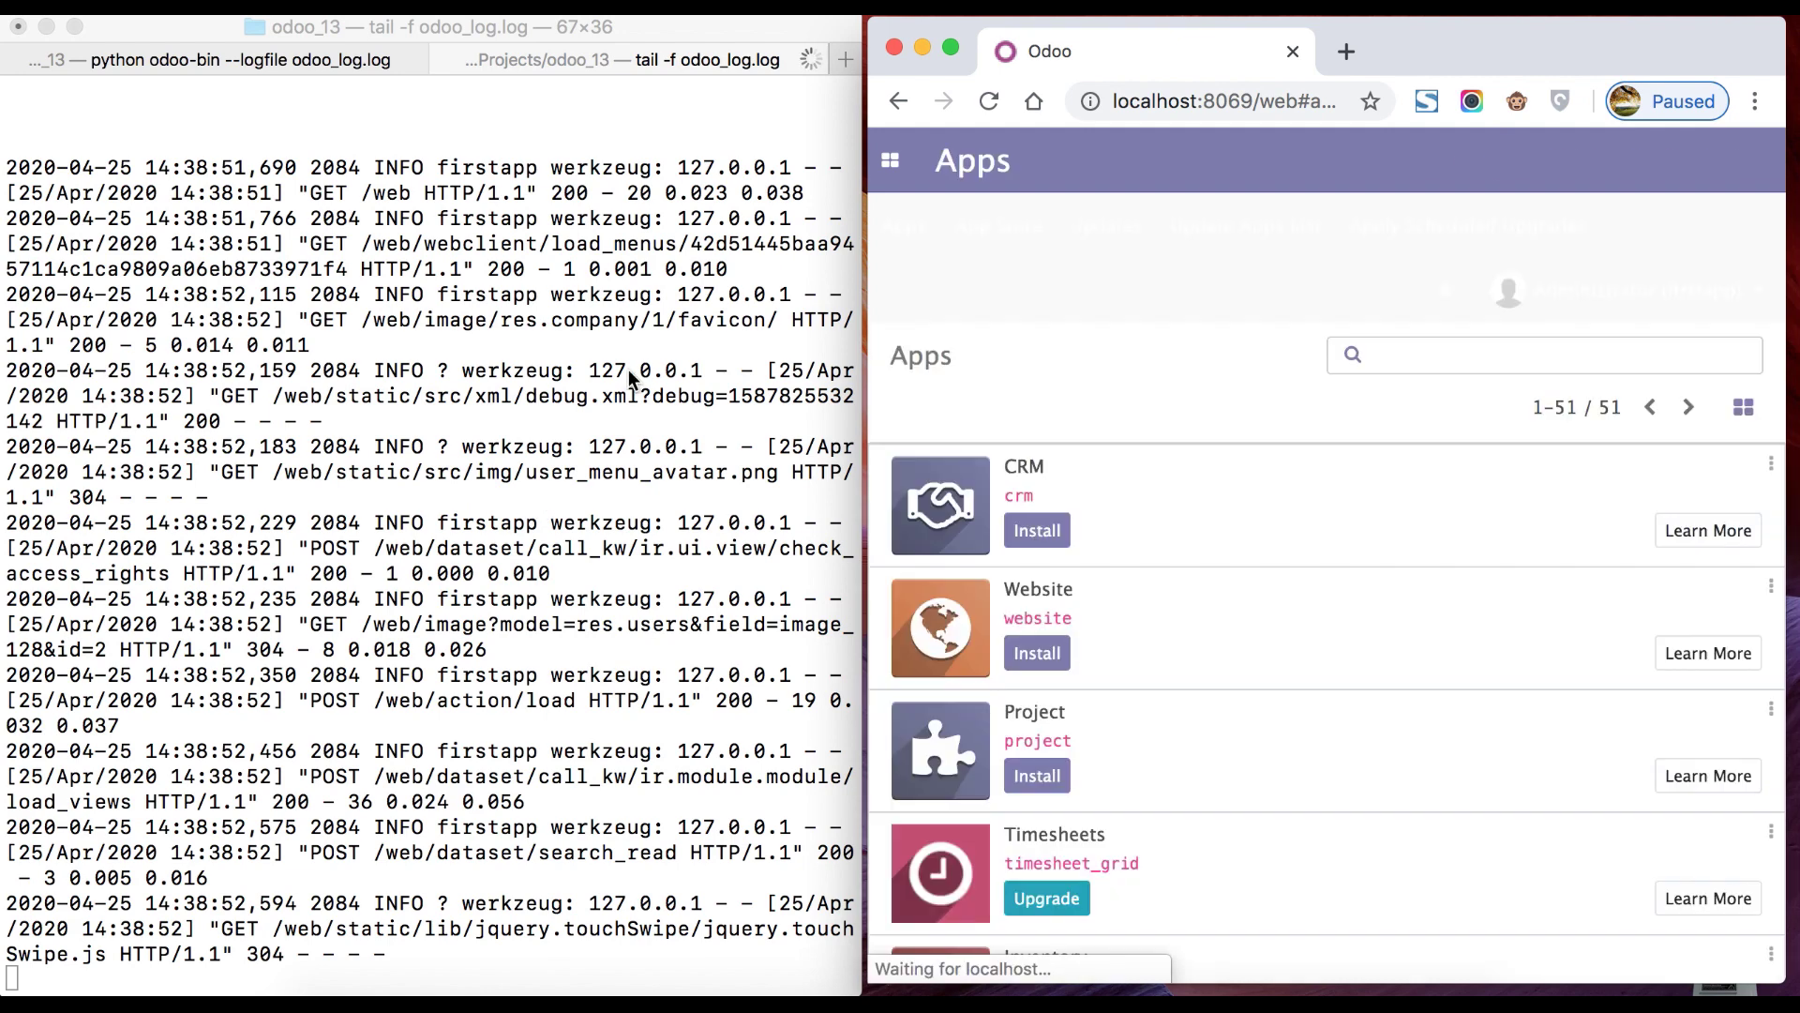
Compare the log file output in the tail session with the terminal session running the Odoo server.
{"action": "left_click", "coordinate": [482, 675]}
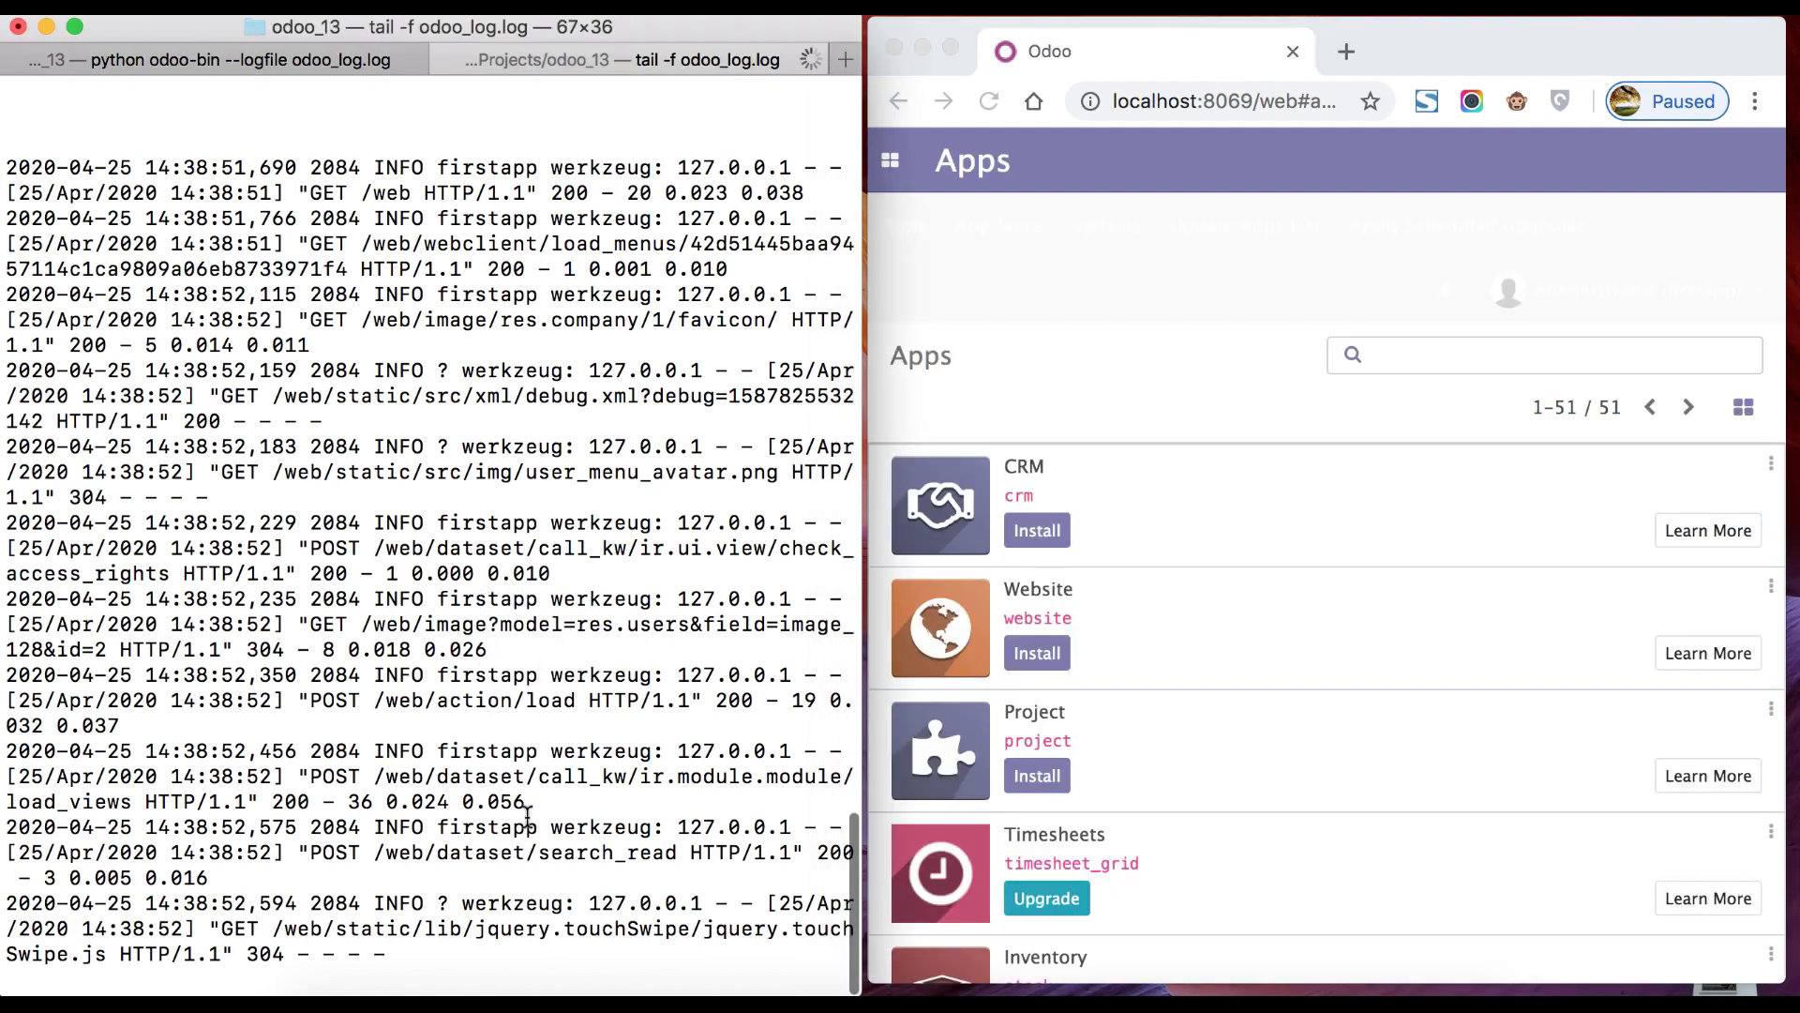
{"action": "left_click", "coordinate": [347, 70]}
{"action": "left_click", "coordinate": [549, 73]}
{"action": "left_click", "coordinate": [380, 60]}
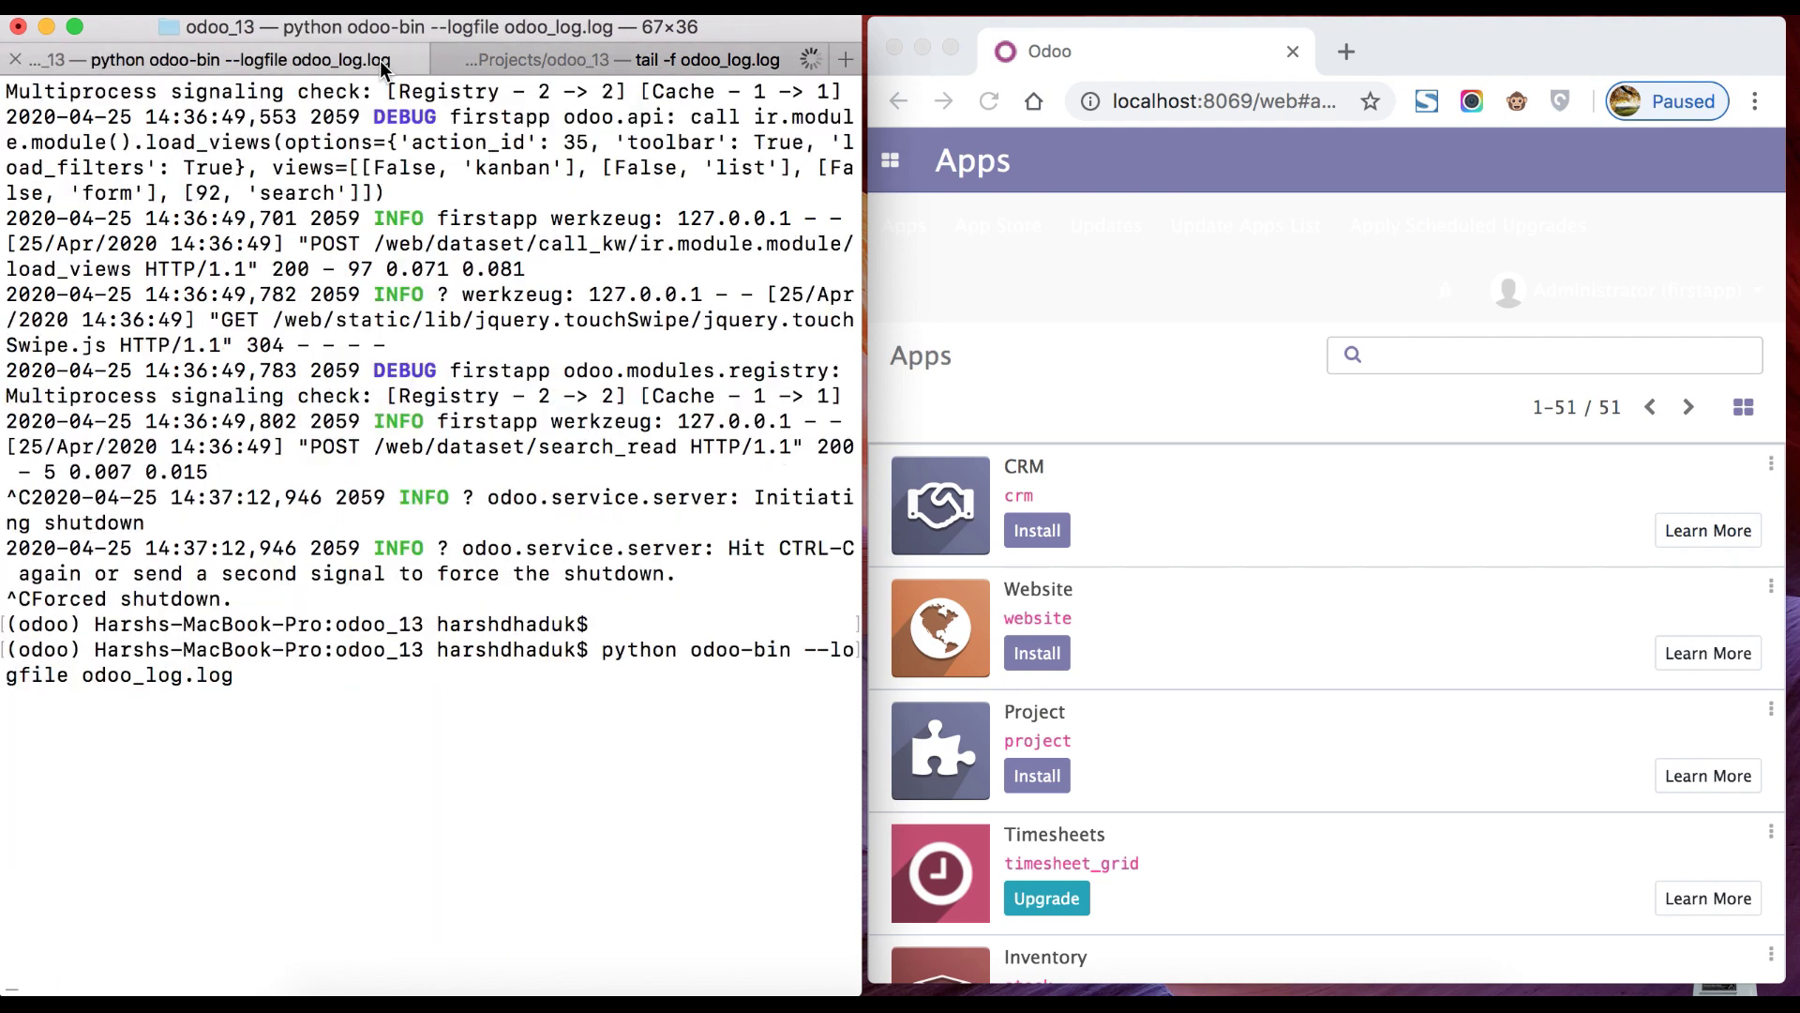